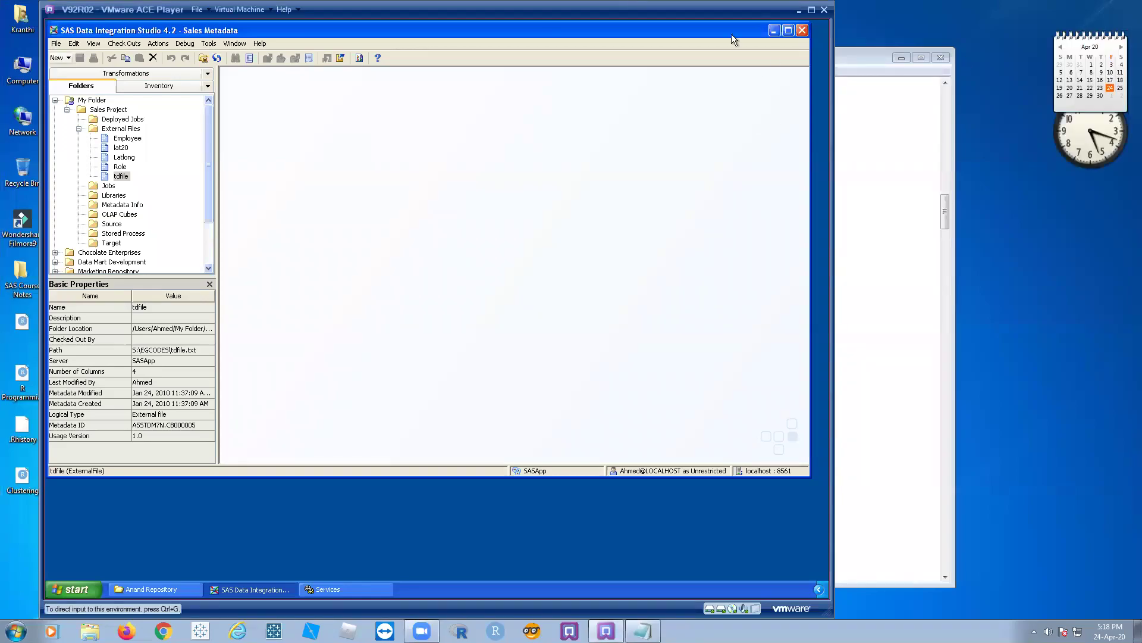
Step: Review the notes on defining sources, focusing on text and CSV files needing a path, and put the notes away
left_click(643, 631)
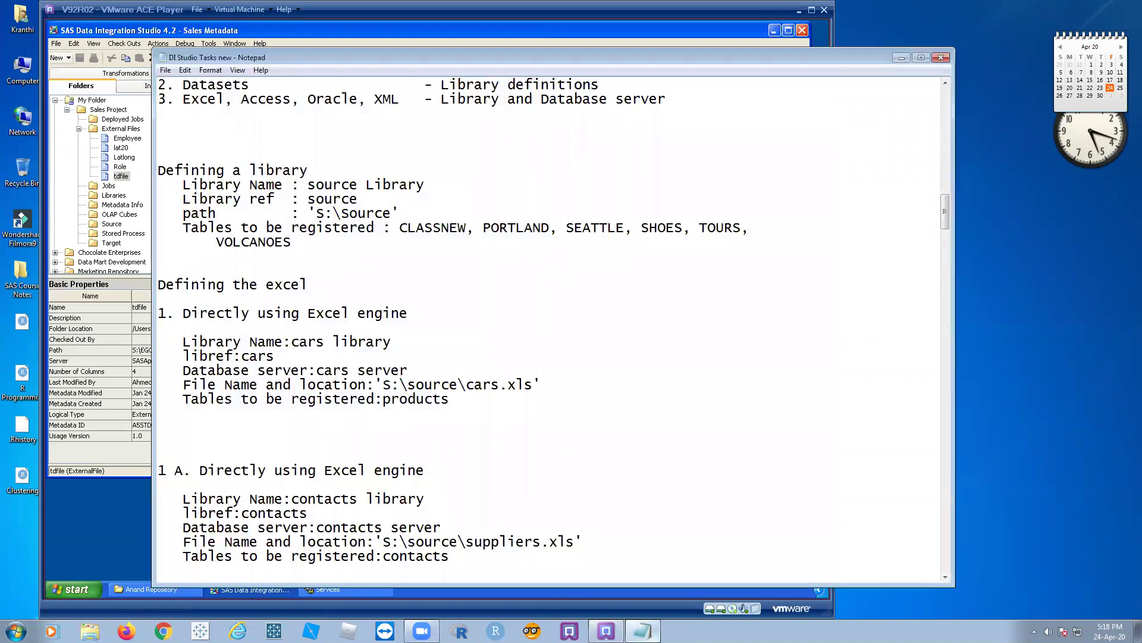
scroll(512, 378, "up", 2)
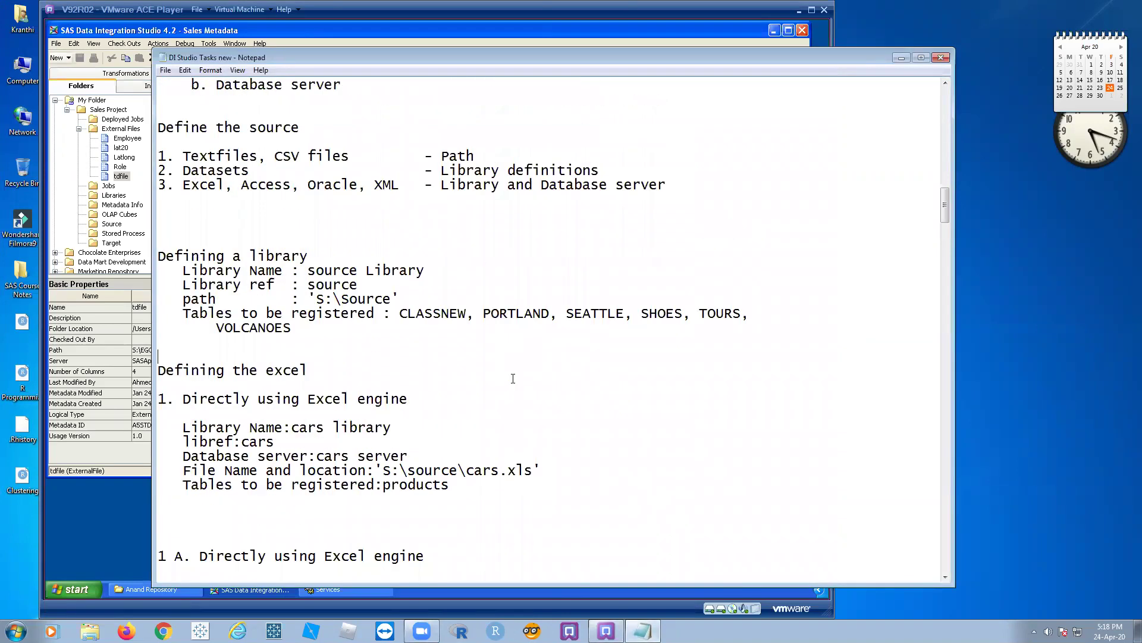
left_click_drag(183, 156, 483, 153)
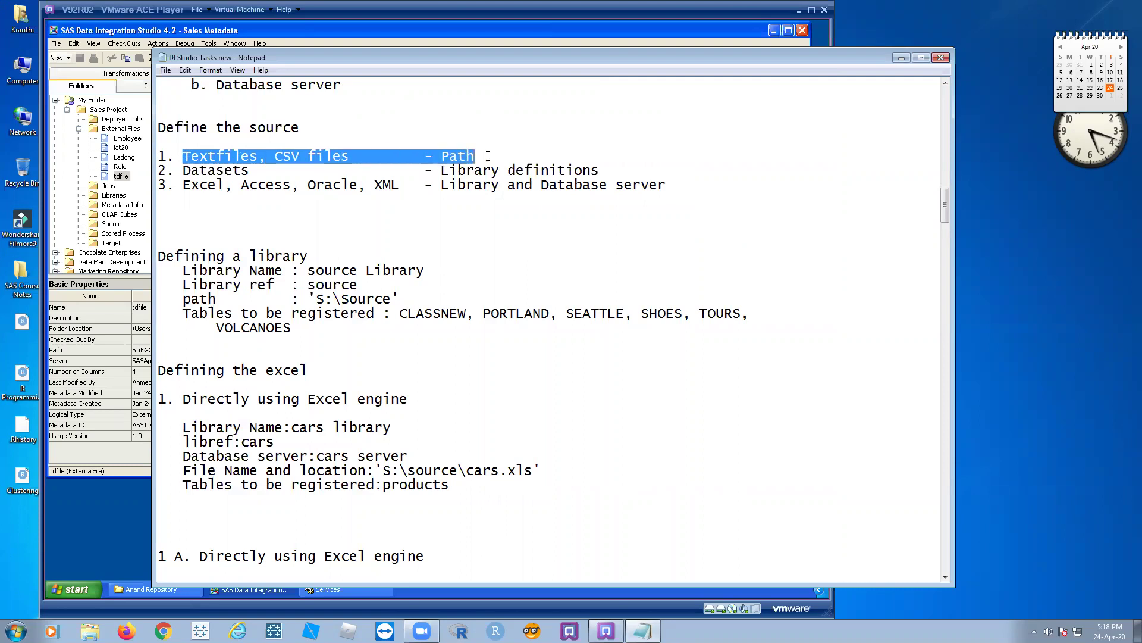
left_click(375, 160)
left_click_drag(357, 156, 266, 157)
left_click(514, 148)
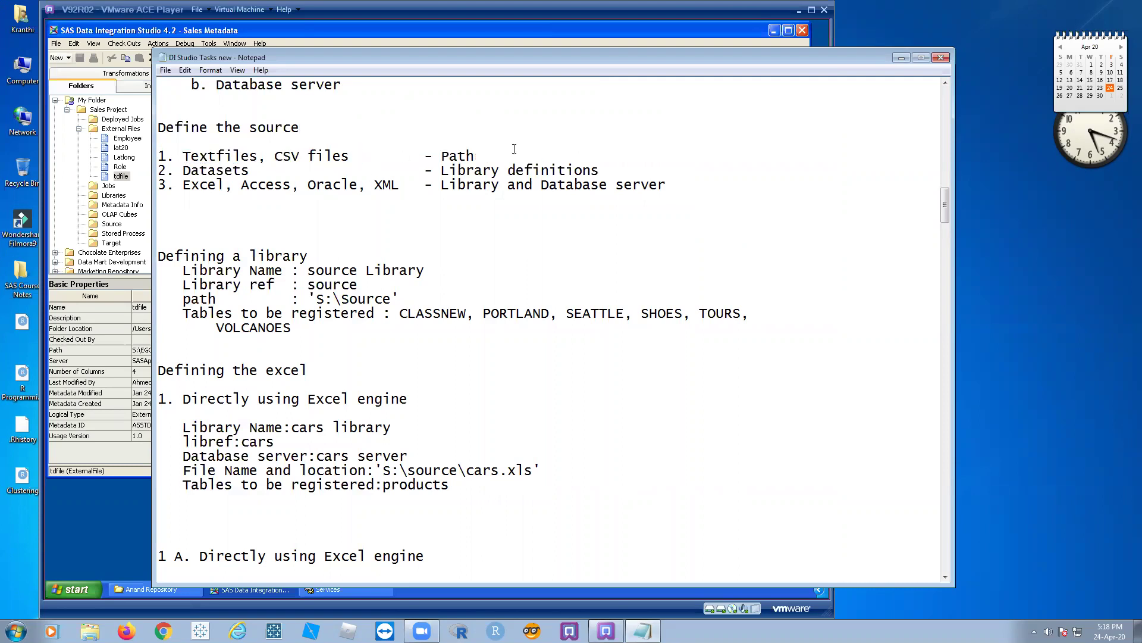
left_click(901, 57)
Step: Switch to the virtual machine in full screen and open the folder S:\EGCODES
double_click(404, 13)
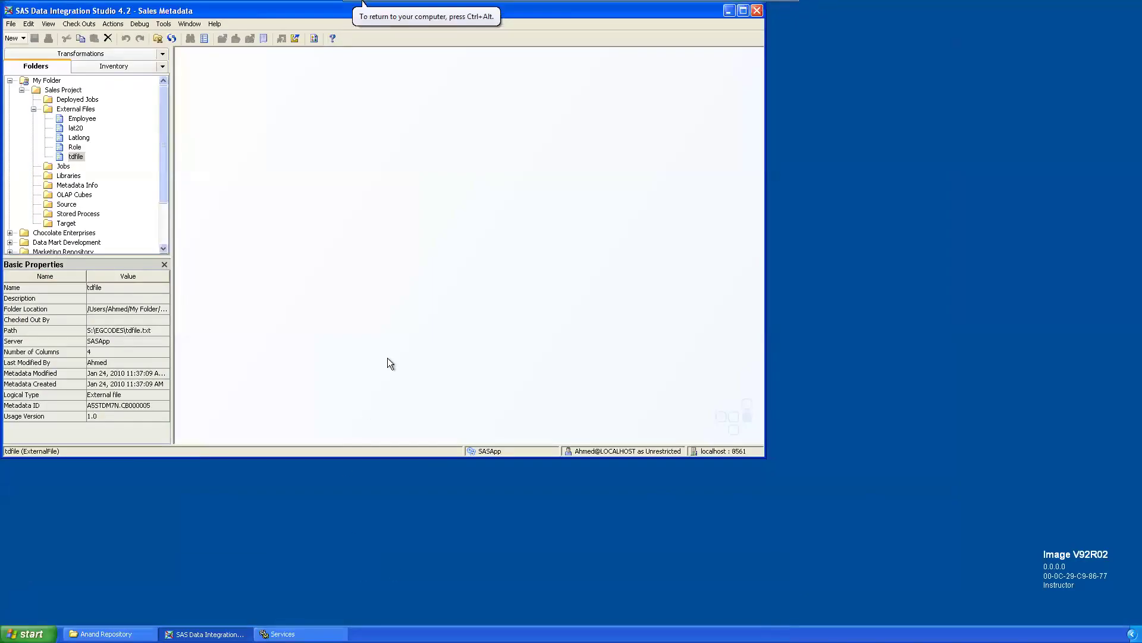
left_click(29, 633)
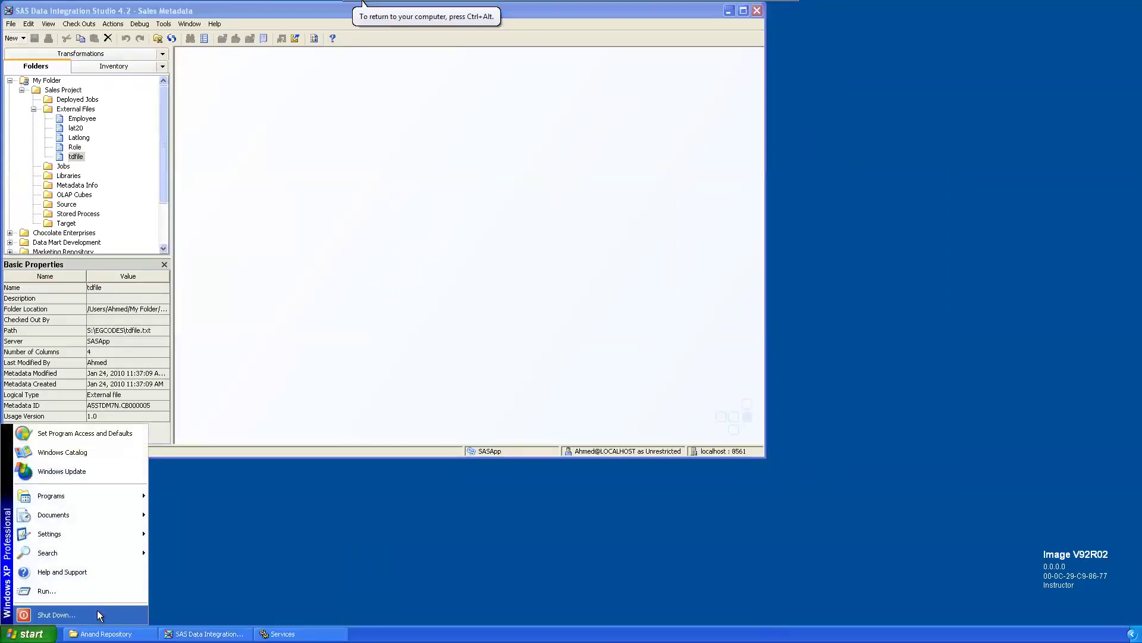
left_click(96, 595)
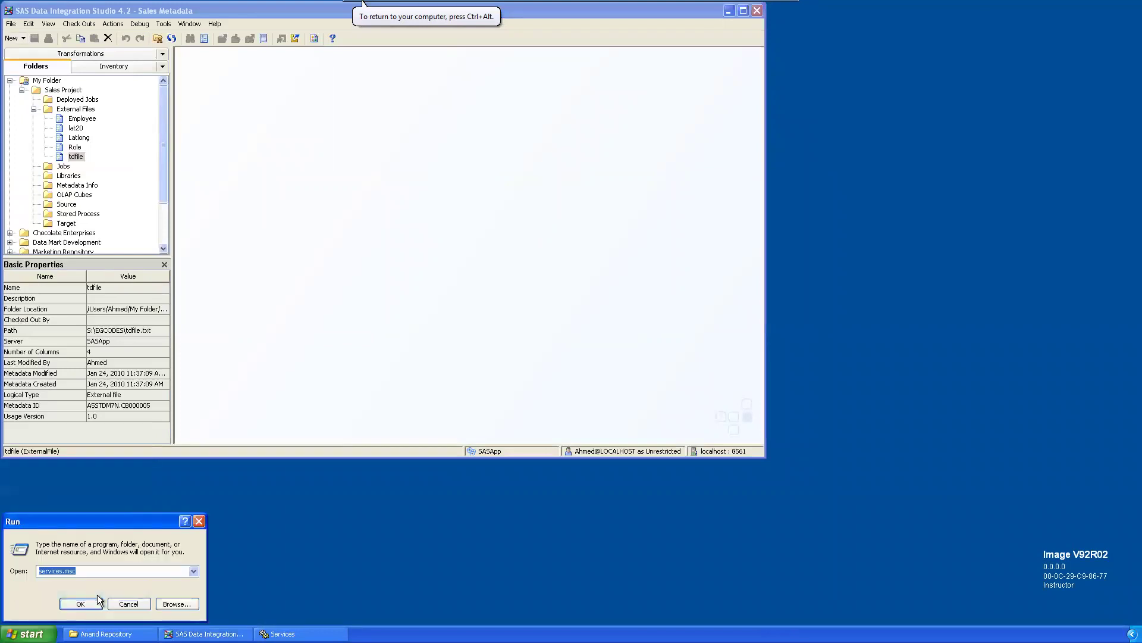
type("S:\\")
key("Return")
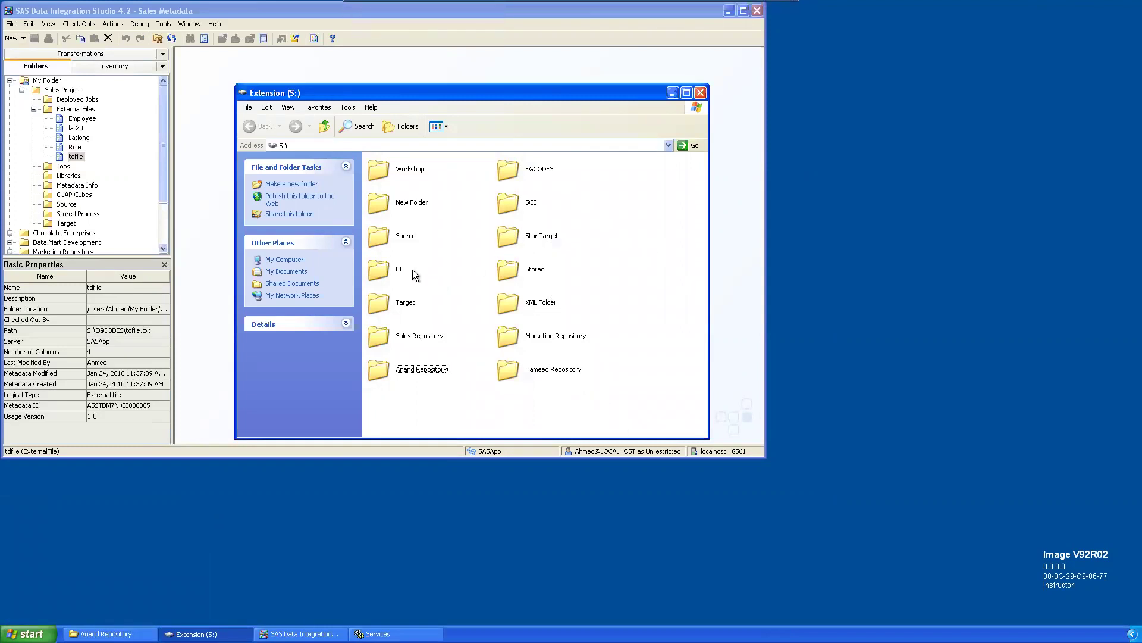
double_click(513, 167)
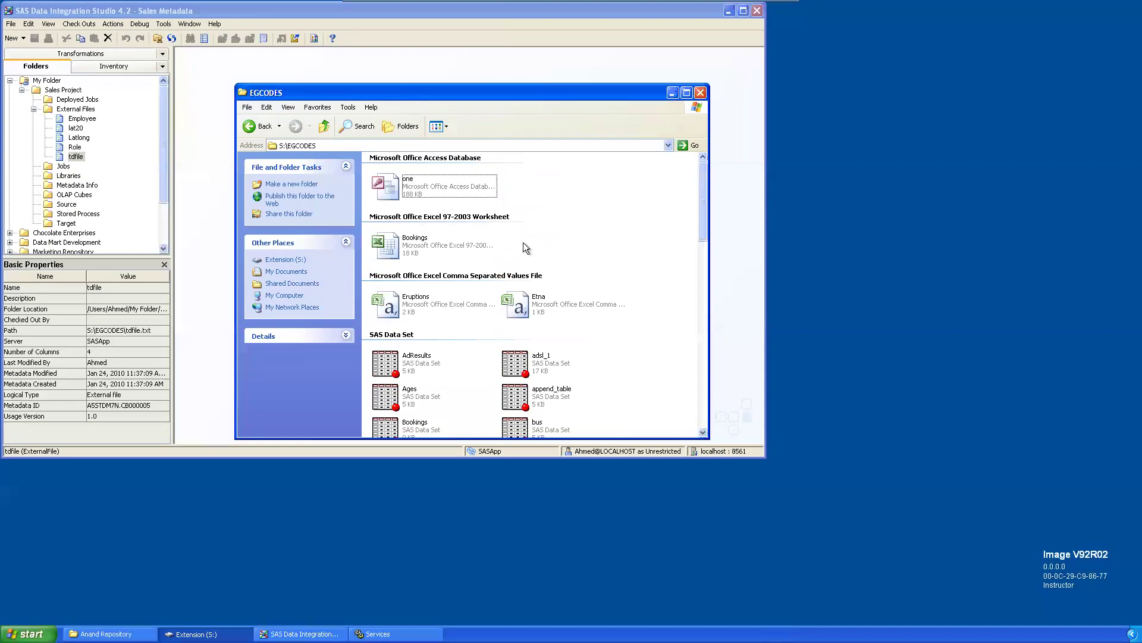
Step: Open the Eruptions comma-separated values file in Excel, keeping the virtual machine in full screen
left_click(420, 305)
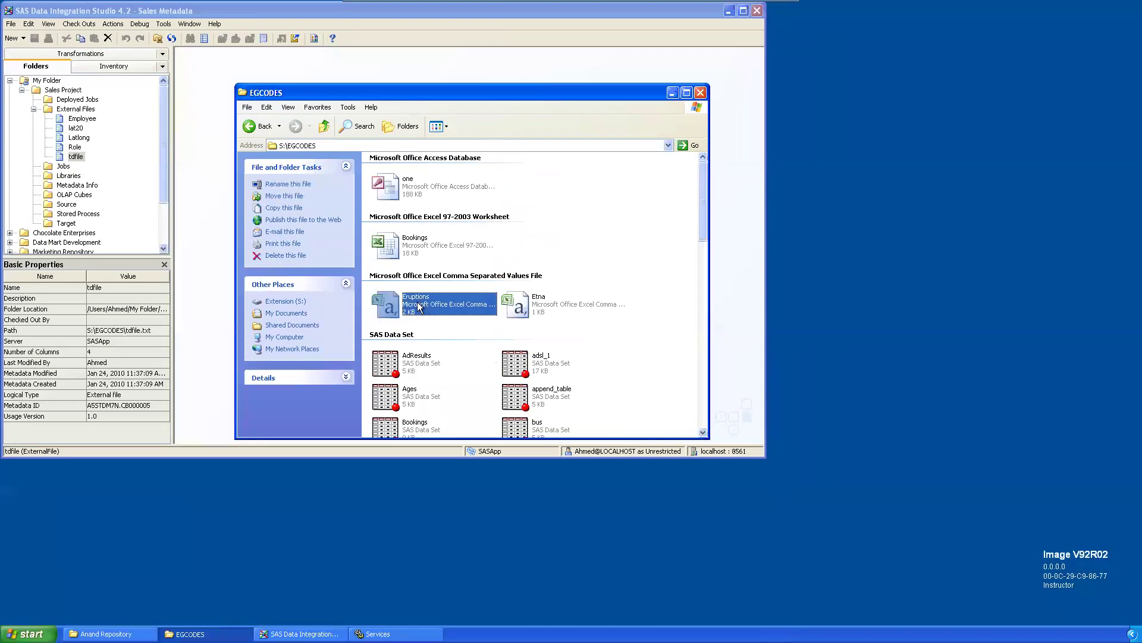
right_click(418, 302)
left_click(445, 308)
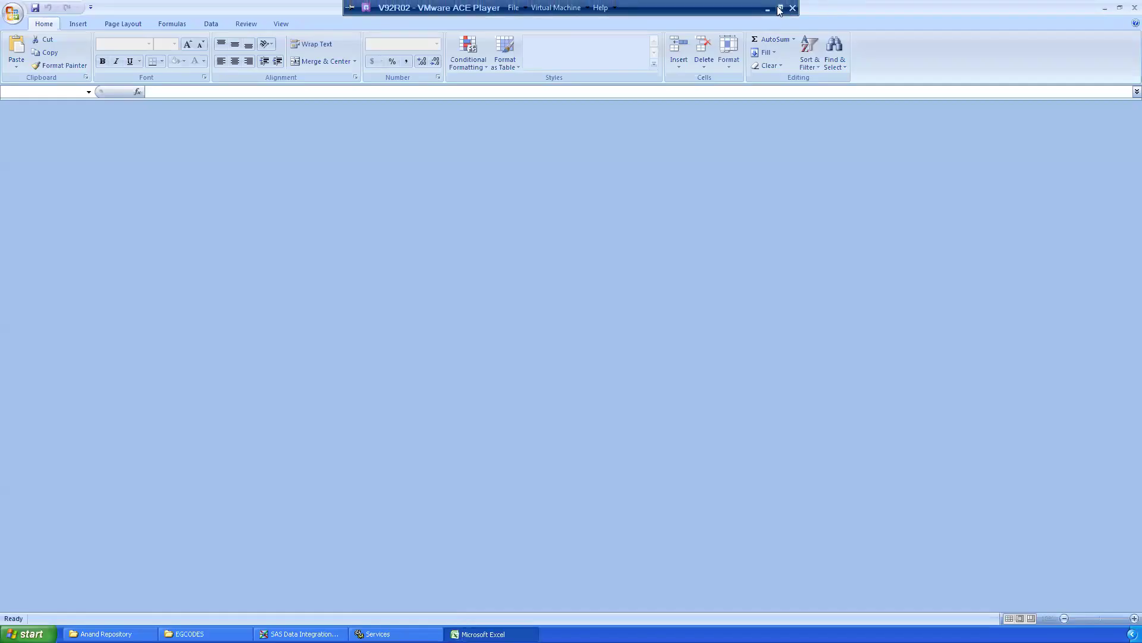
left_click(780, 8)
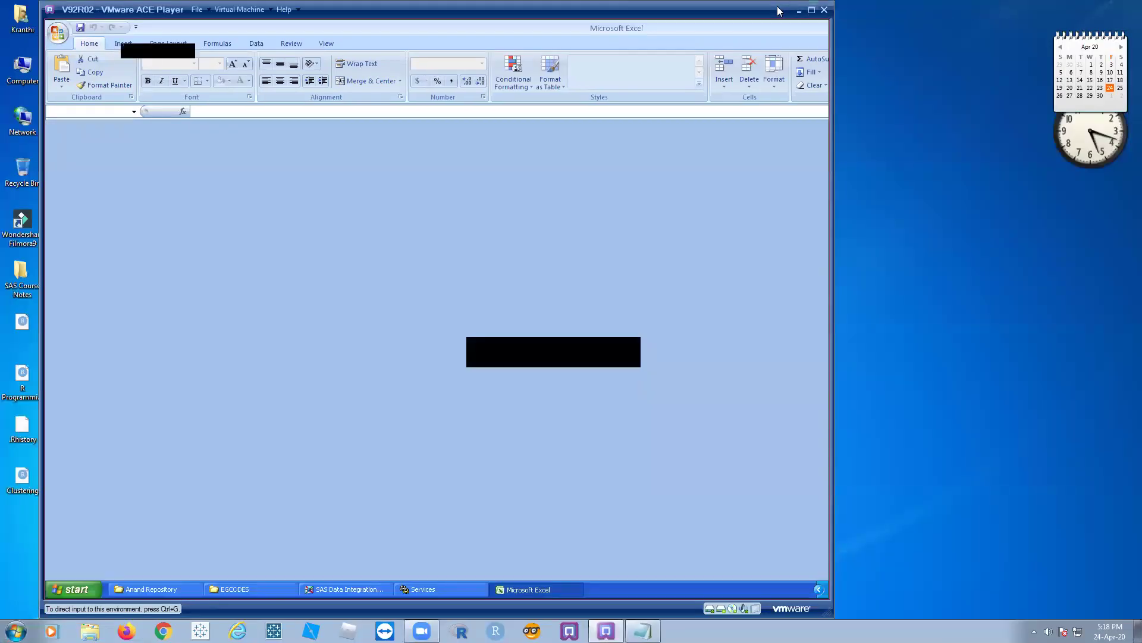
double_click(777, 11)
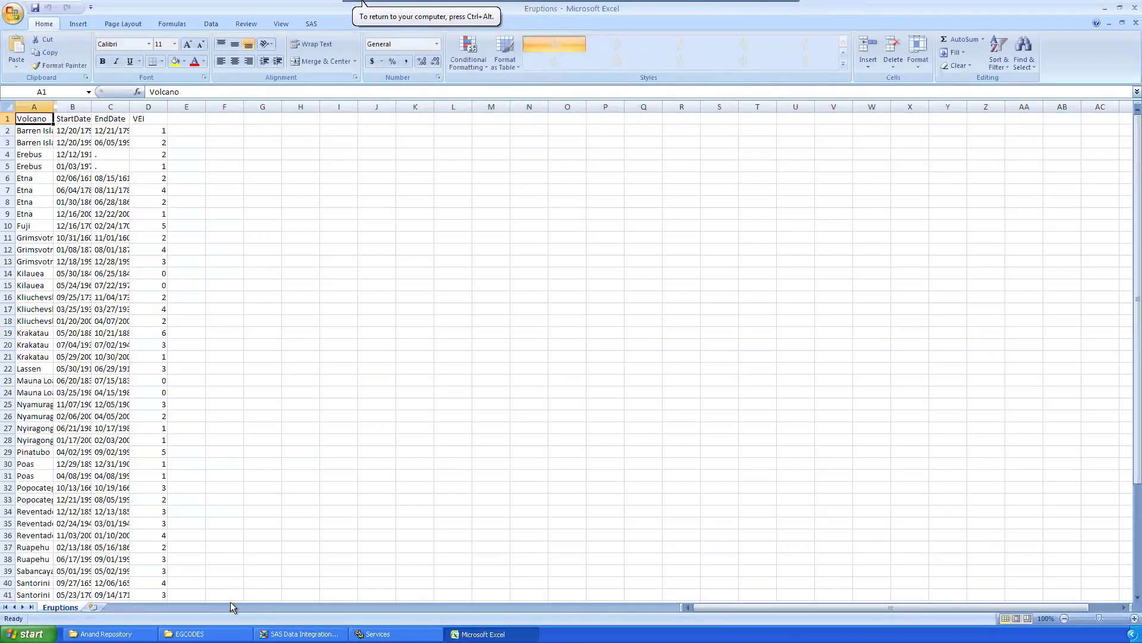
Step: Widen columns A, B and C so the volcano names and both date columns are fully readable
left_click_drag(130, 106, 207, 106)
left_click_drag(92, 106, 175, 107)
left_click_drag(57, 106, 96, 107)
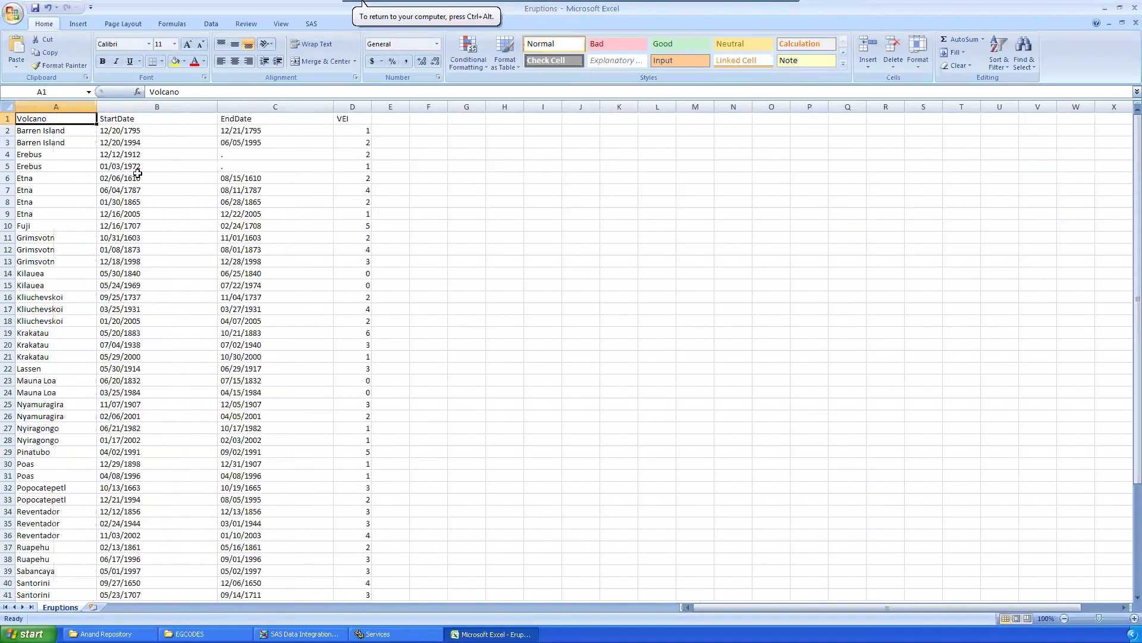
Step: Examine the Volcano, StartDate, EndDate and VEI values from the first to the last row, and close the file
left_click(67, 130)
left_click_drag(161, 130, 251, 129)
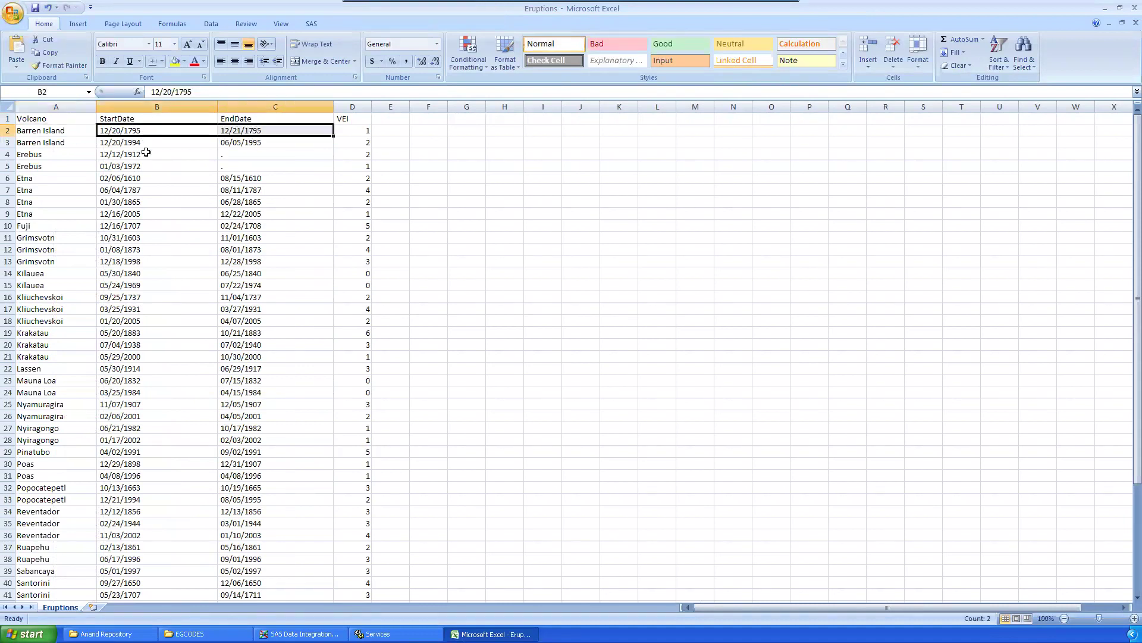
left_click(357, 130)
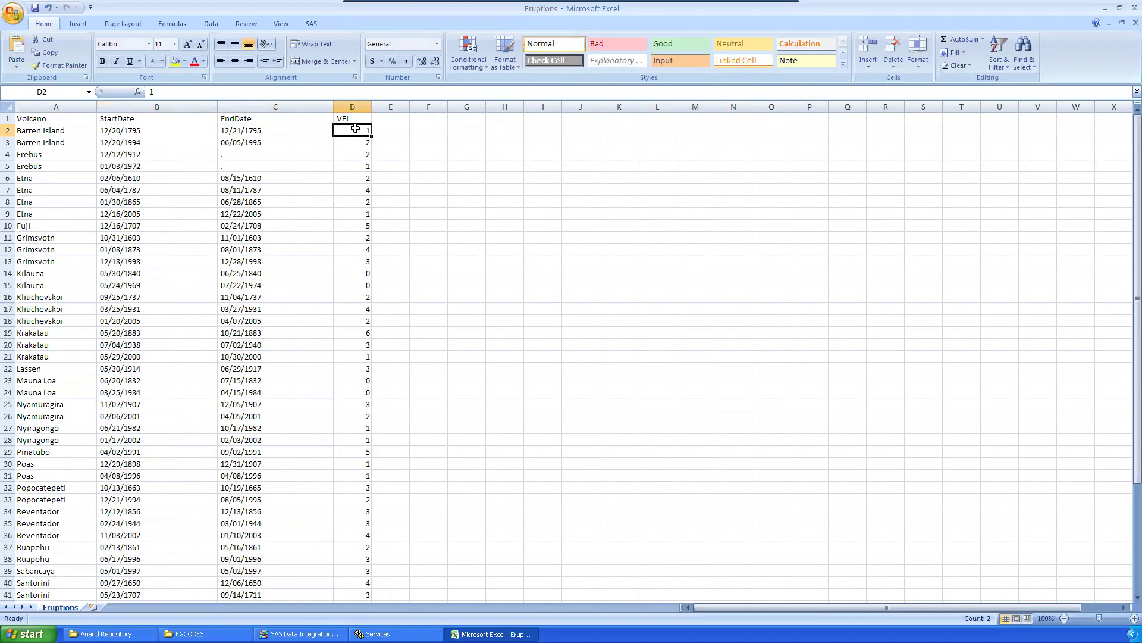
left_click(237, 156)
left_click(235, 166)
scroll(235, 185, "down", 13)
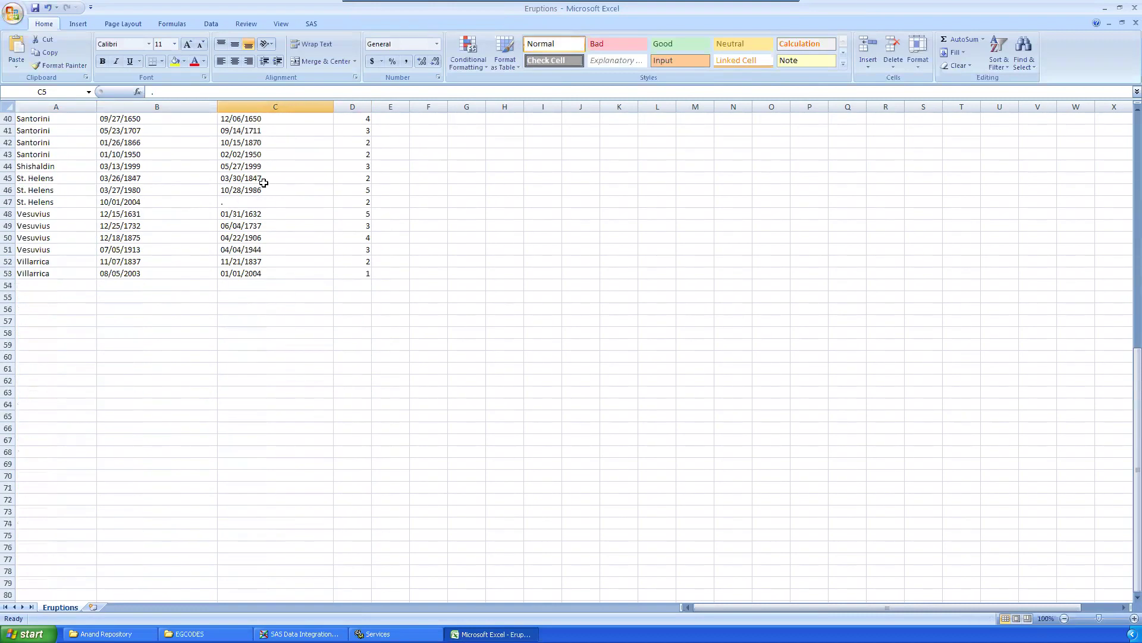
left_click(251, 201)
scroll(89, 240, "up", 13)
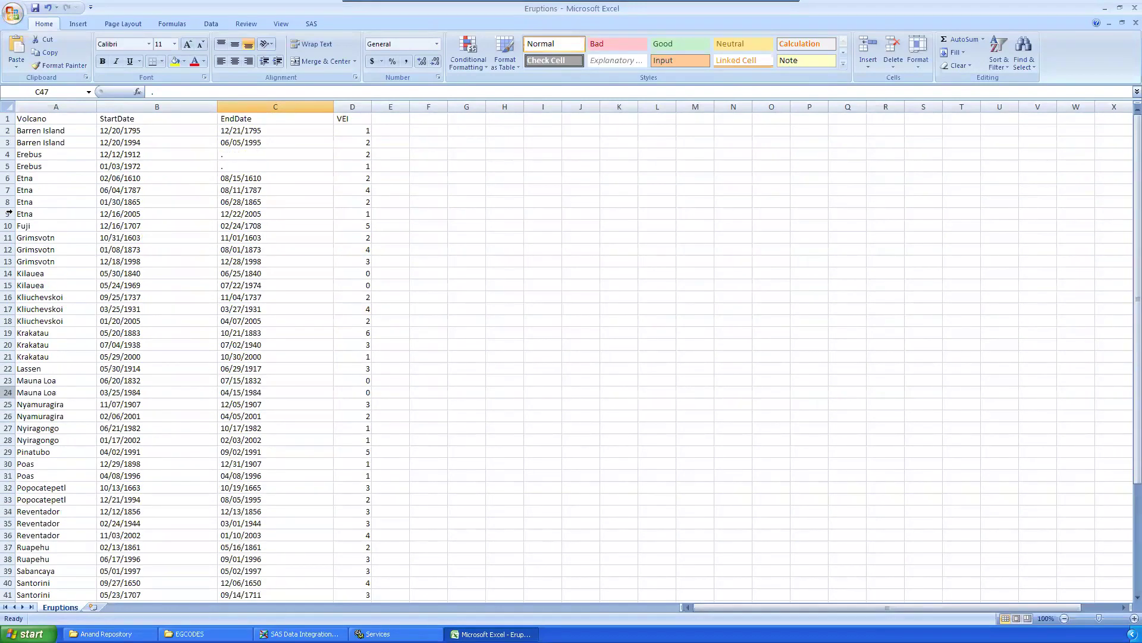
left_click(1135, 22)
left_click(608, 354)
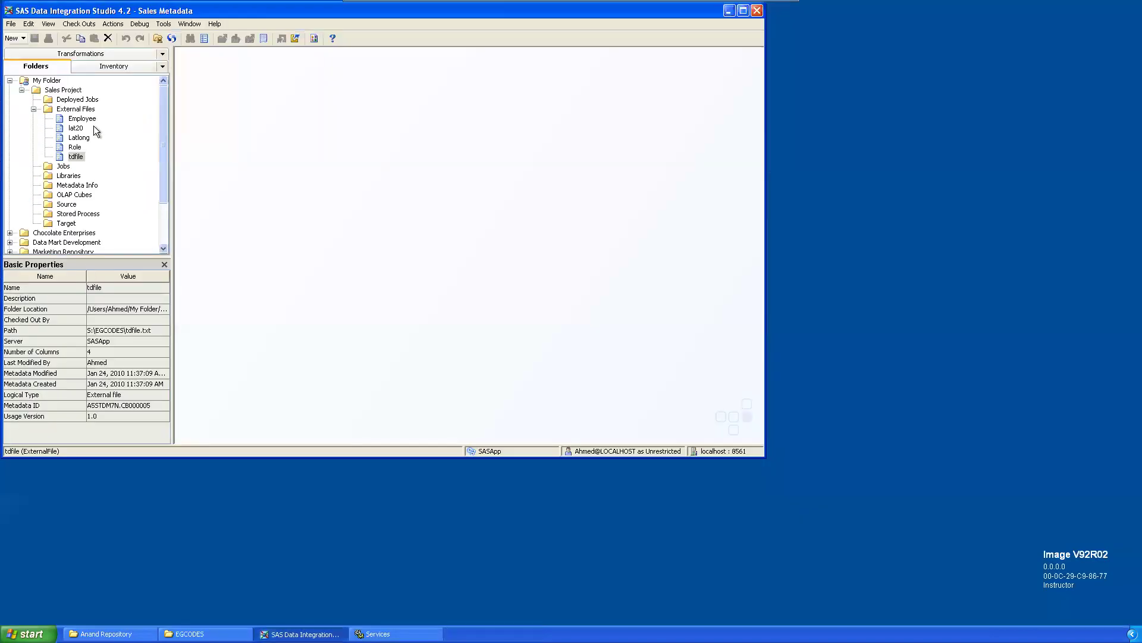
Step: Create a new delimited external file in the Sales Project's External Files folder and continue to its file location
left_click(68, 110)
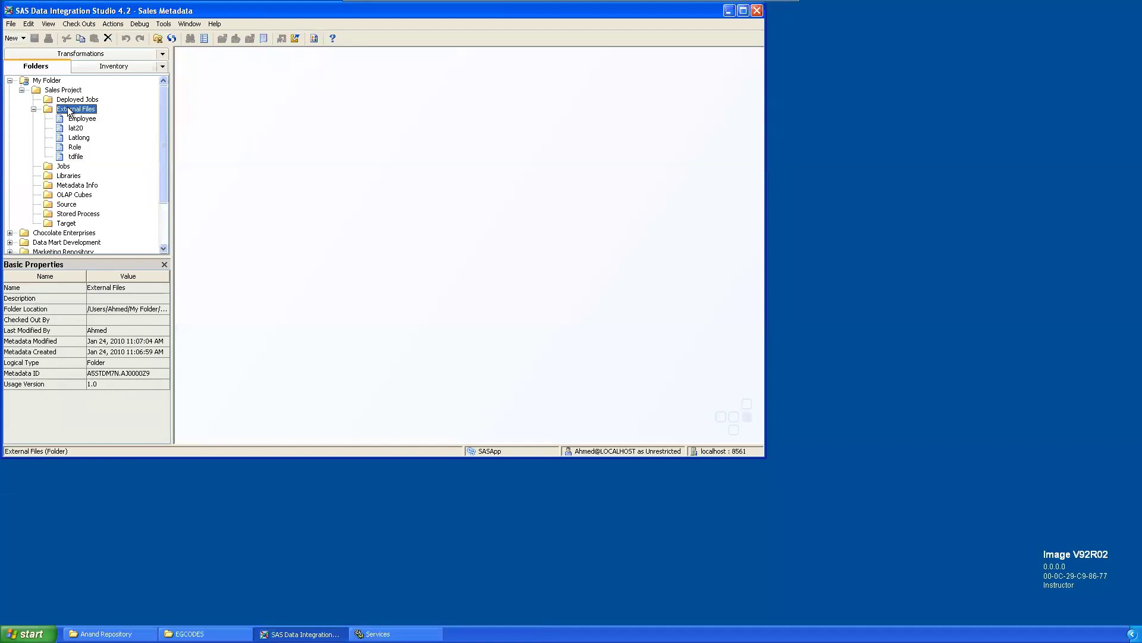
right_click(68, 109)
mouse_move(94, 149)
mouse_move(214, 200)
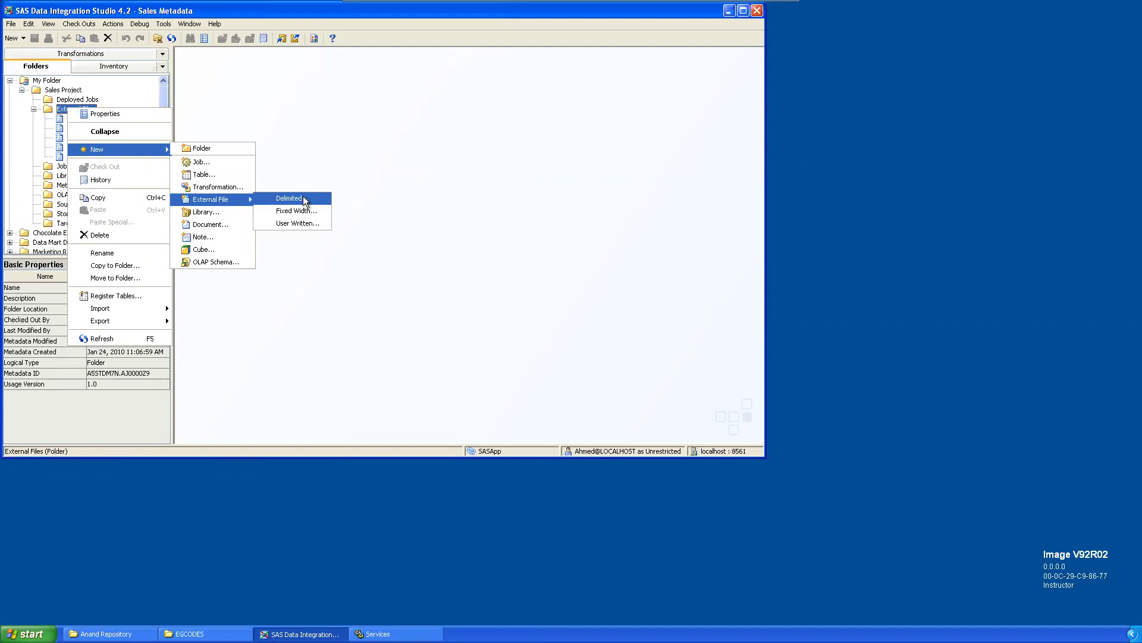
left_click(304, 200)
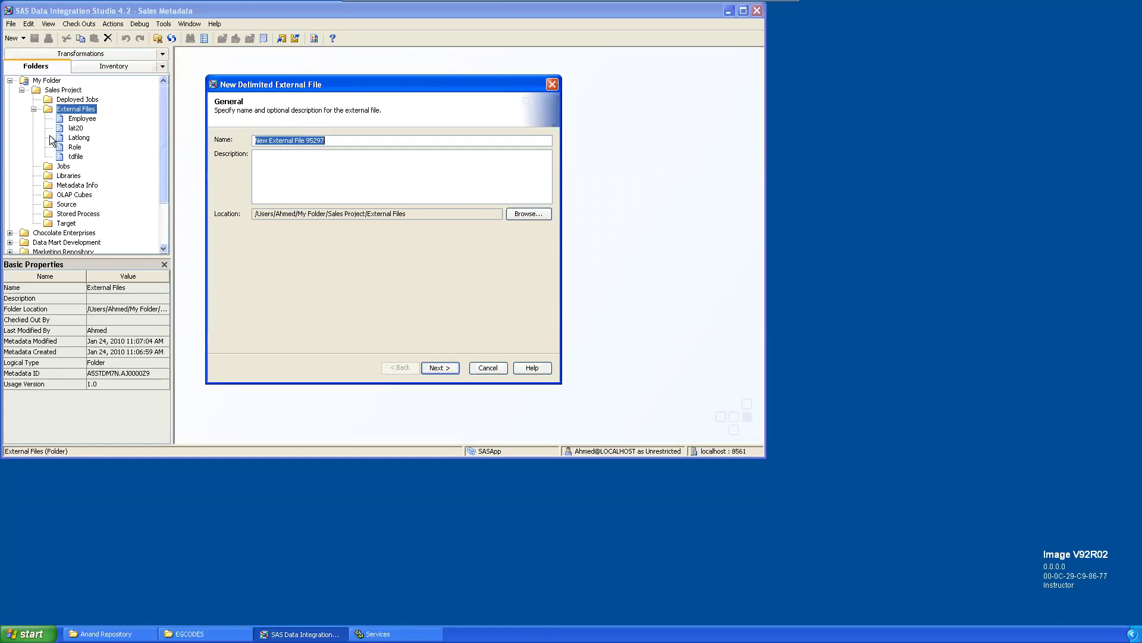
left_click(192, 634)
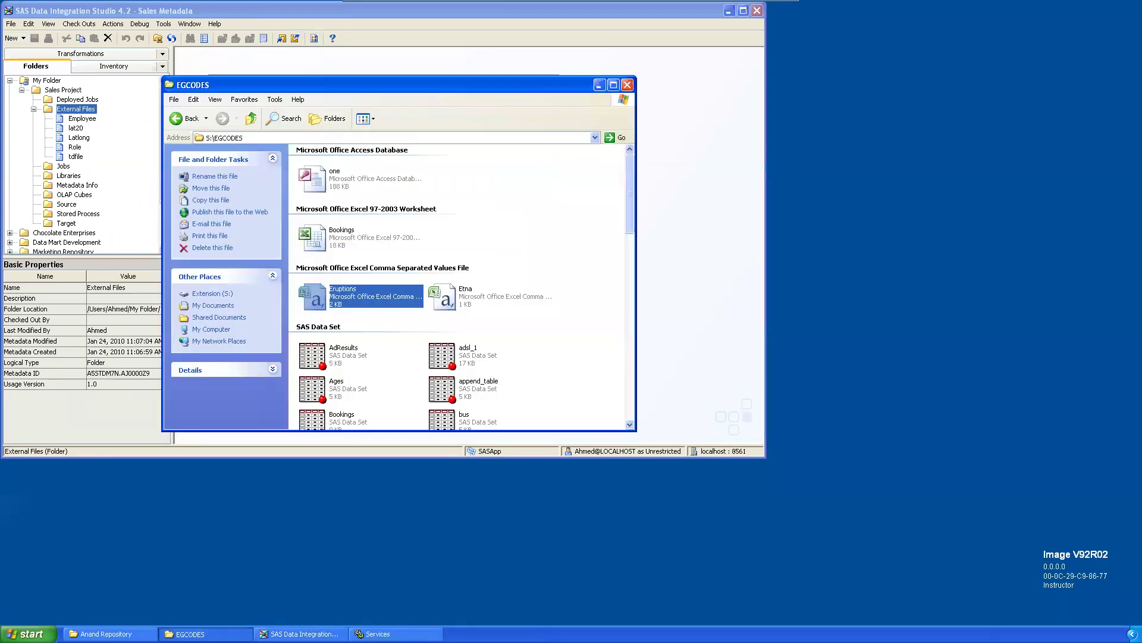
left_click(192, 633)
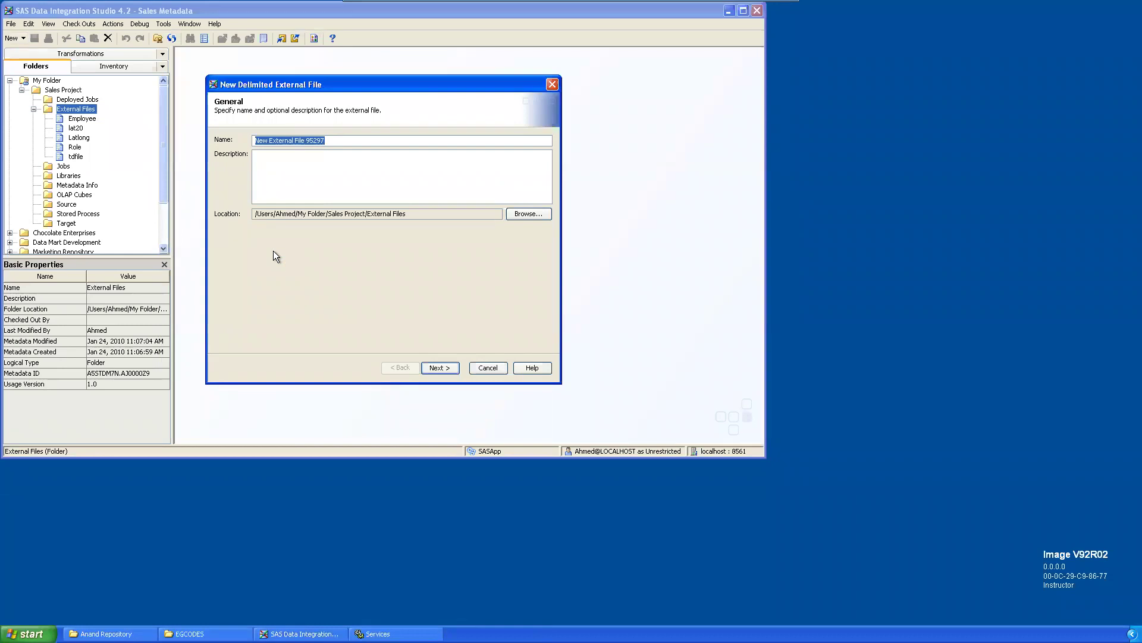
key("Return")
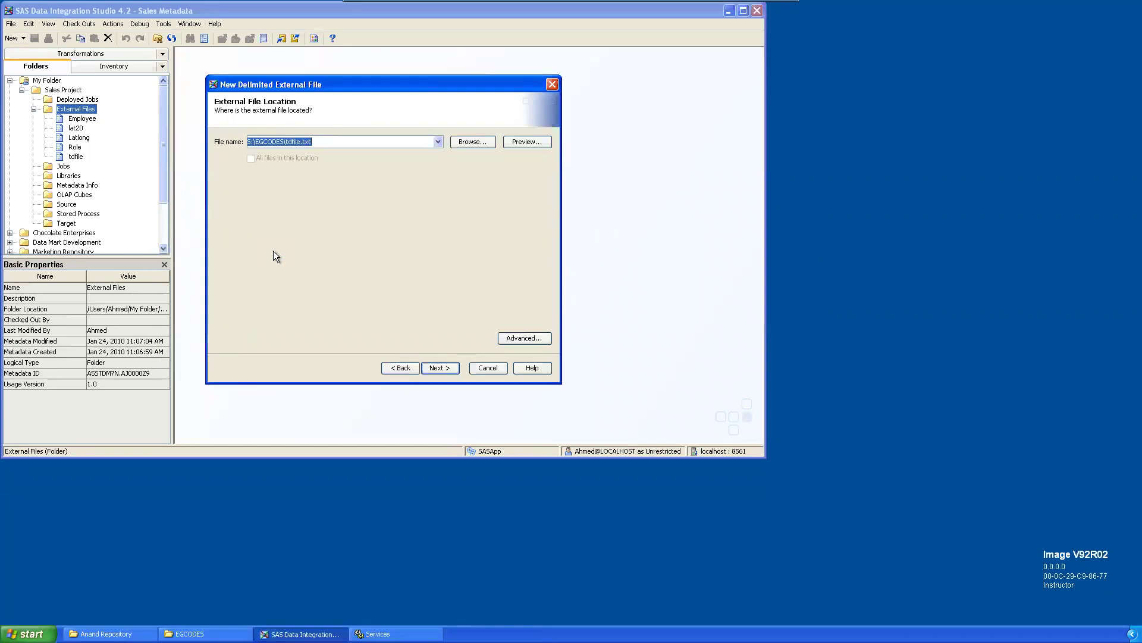
Step: Set the external file's location to Eruptions.csv in EGCODES, filtering for Delimited Files (*.csv), and proceed to the delimiter settings
left_click(472, 140)
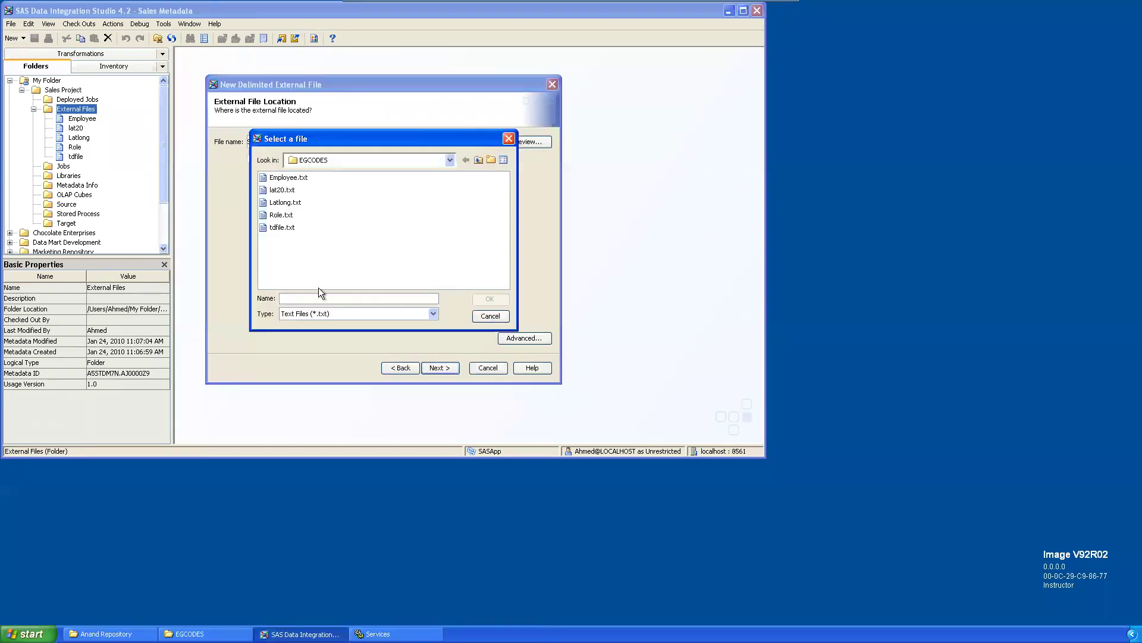
left_click(336, 313)
left_click(335, 335)
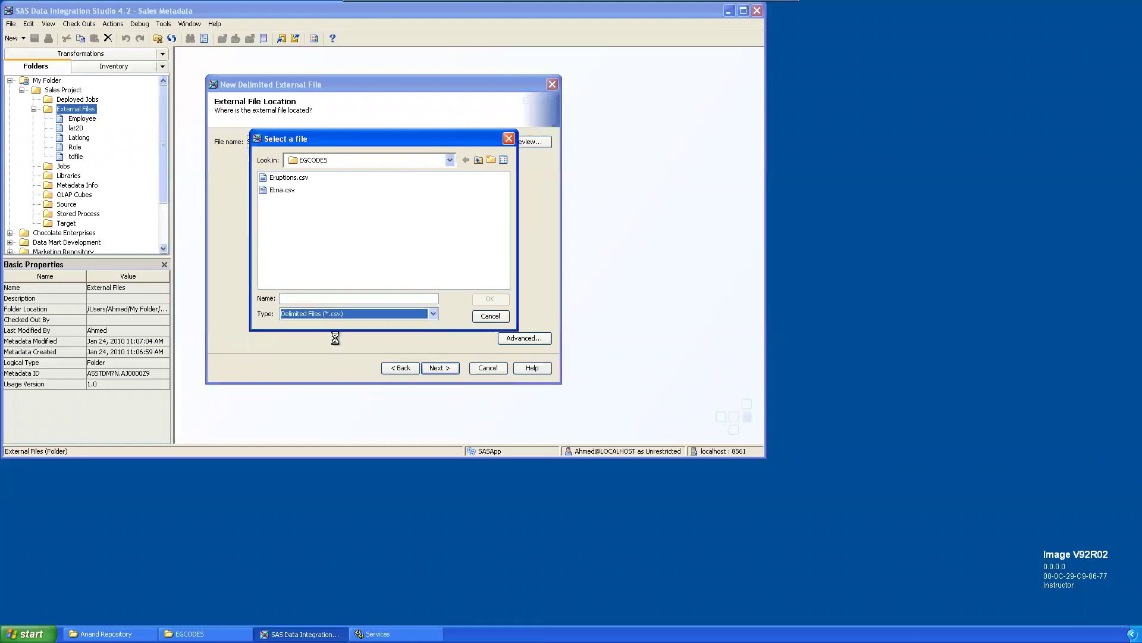
double_click(289, 177)
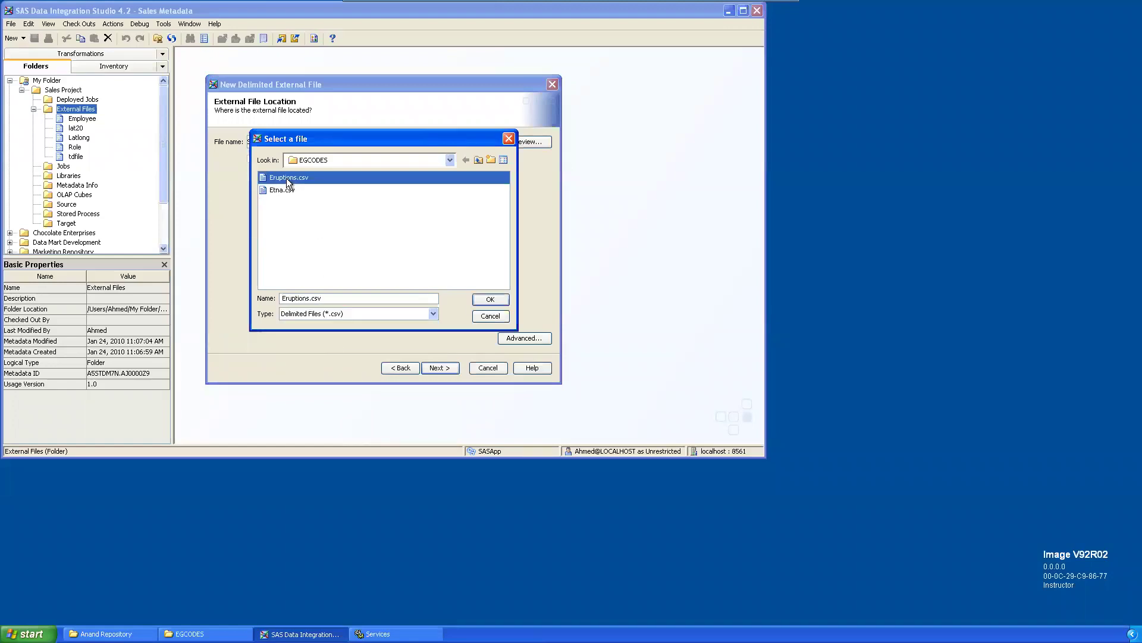
left_click(430, 369)
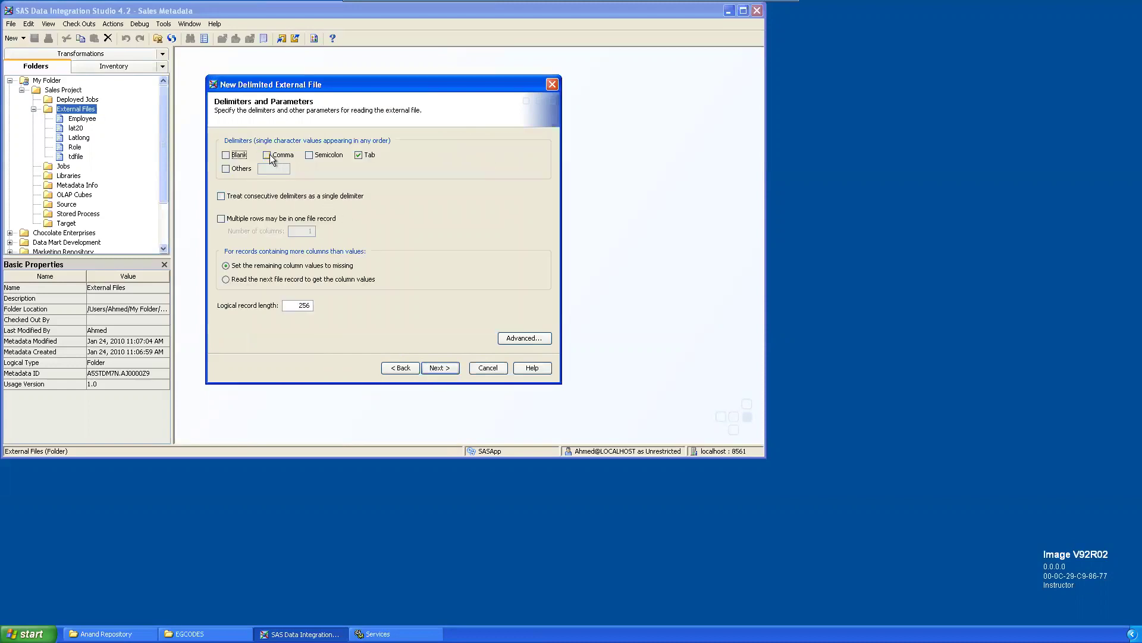
Step: Proceed to the column definitions, load a preview of the file's first 10 records, and enlarge the wizard to inspect the header row
left_click(440, 368)
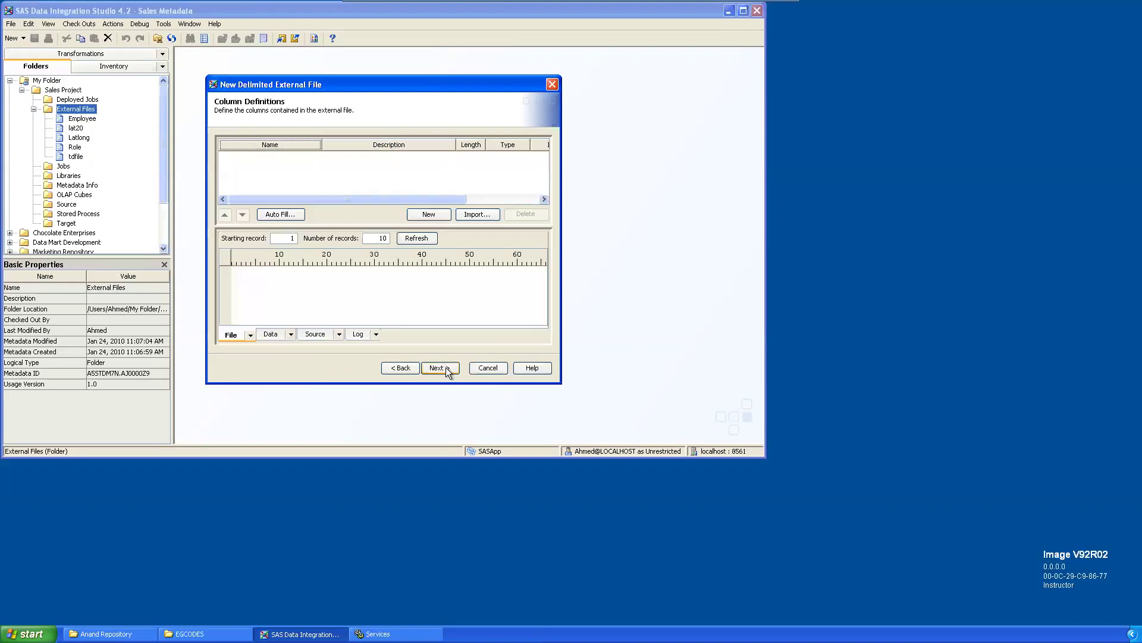
left_click(417, 238)
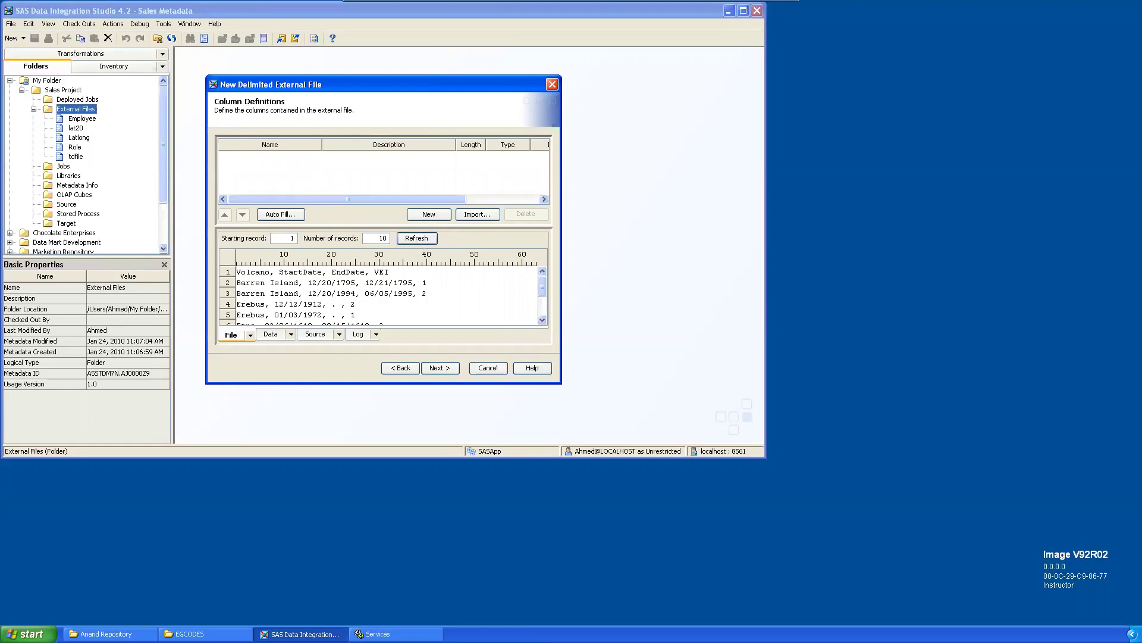
left_click_drag(559, 384, 663, 543)
left_click_drag(237, 272, 390, 273)
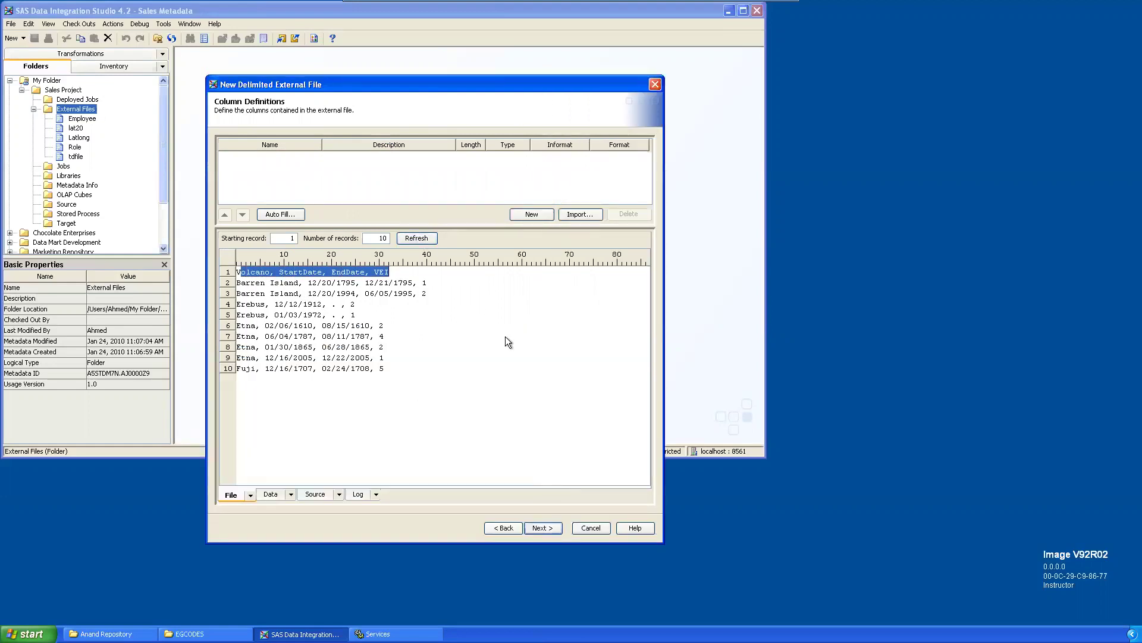
left_click(507, 340)
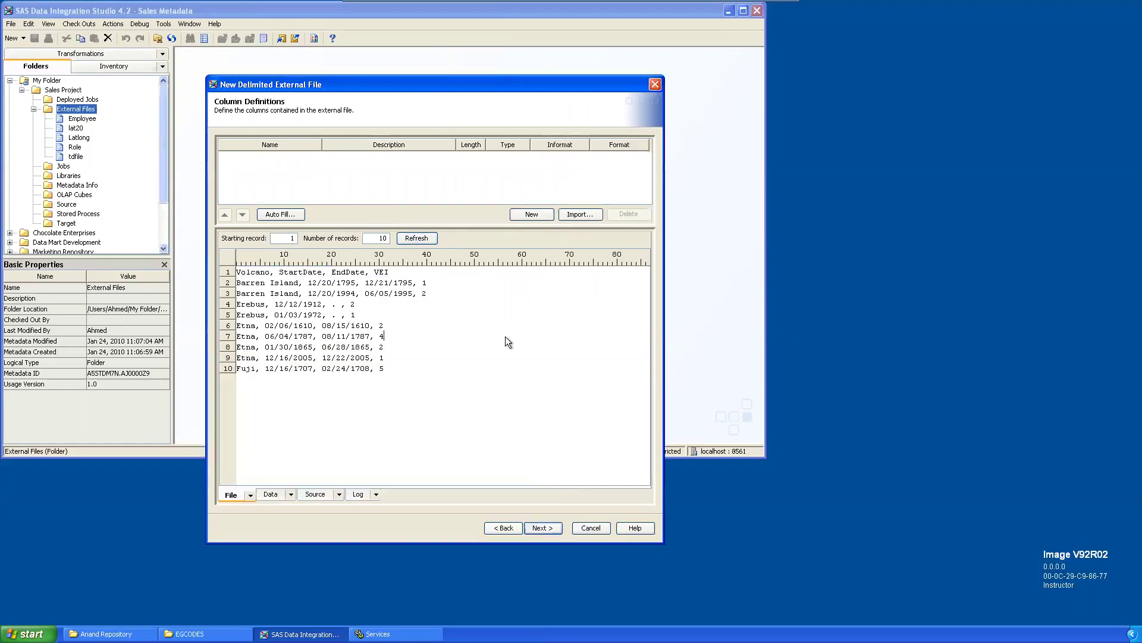
Step: Import the column names from the column headings in file record 1, and enlarge the column list above the preview
left_click(588, 214)
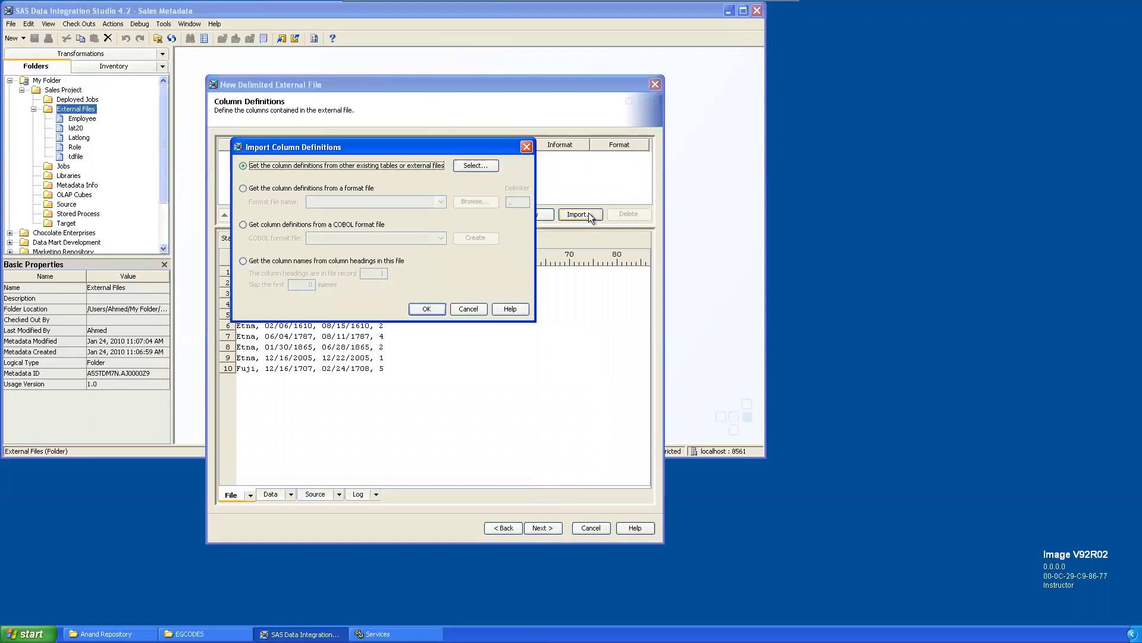
left_click(287, 261)
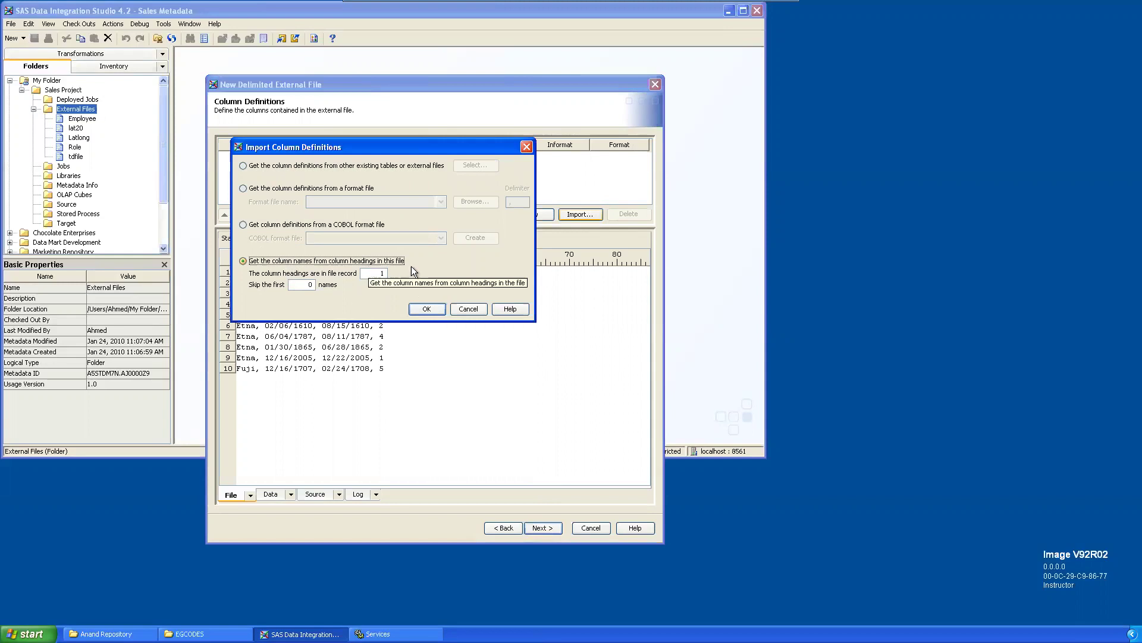
left_click(435, 308)
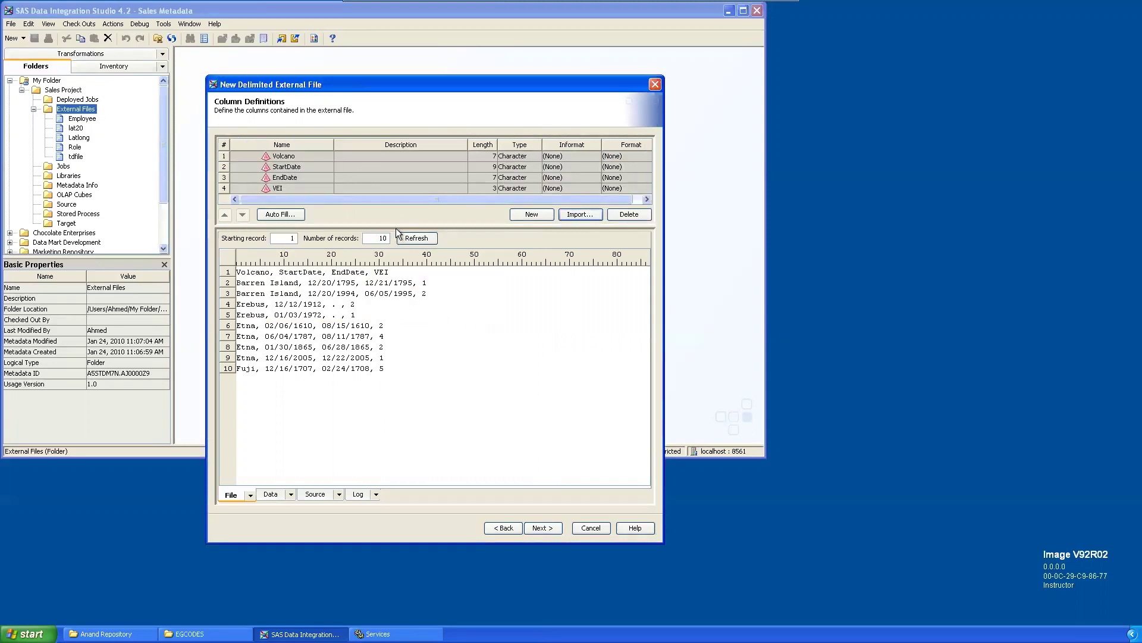
left_click_drag(395, 228, 407, 306)
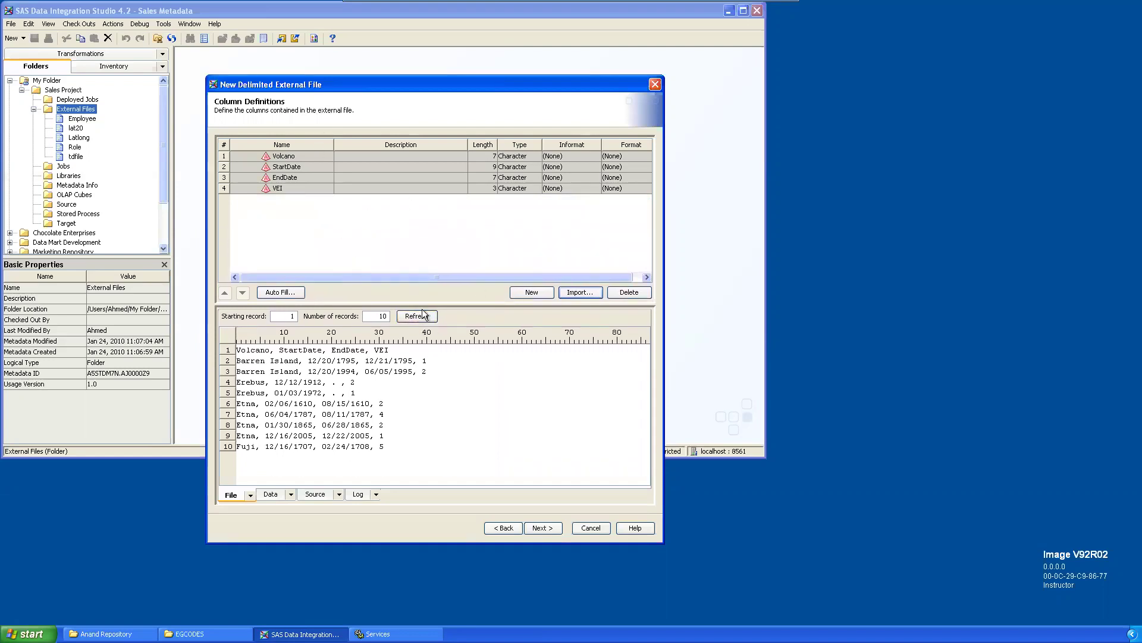
left_click(304, 361)
Step: Change the StartDate and EndDate columns to Numeric type with a length of 8 each
left_click(529, 167)
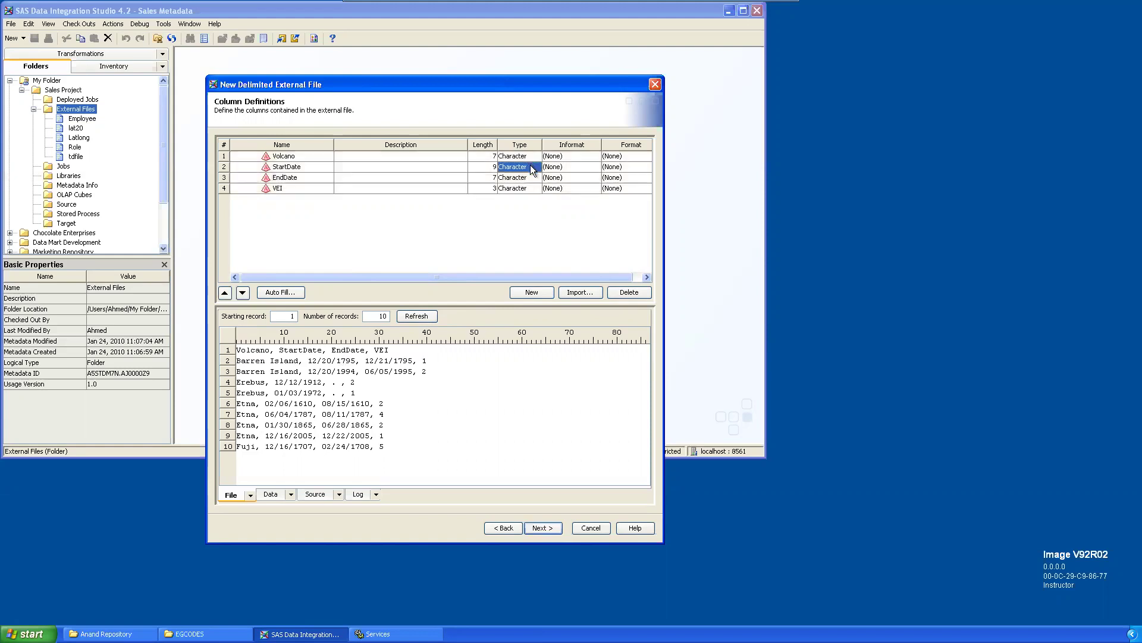
key("n")
left_click(535, 177)
key("n")
left_click(479, 167)
type("8")
left_click(483, 177)
type("8")
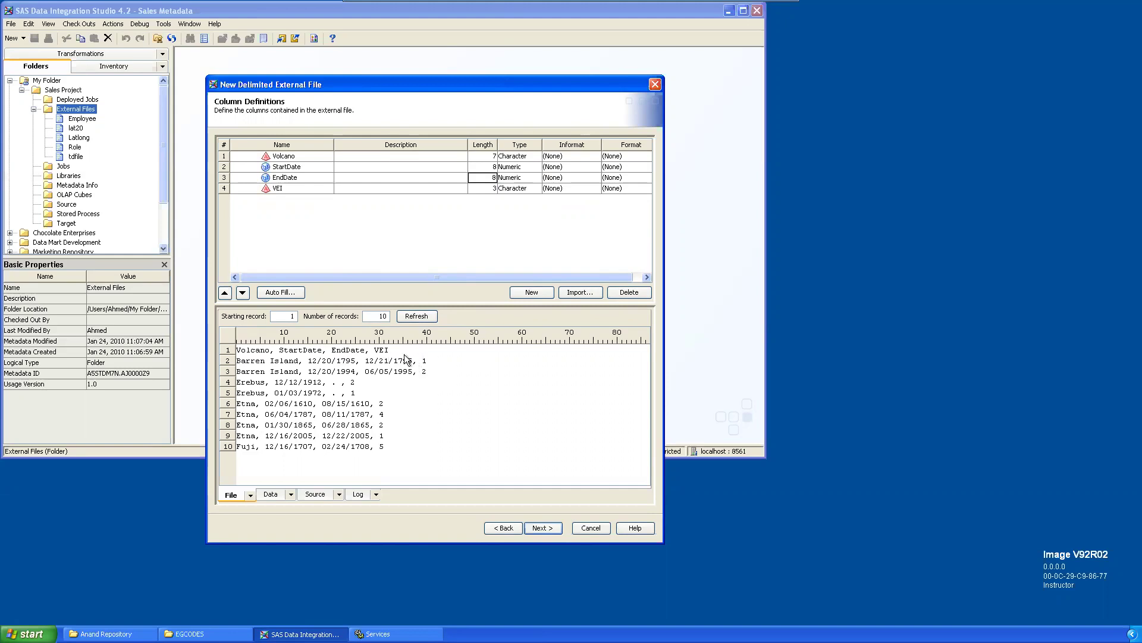
Step: Change the VEI column to Numeric type with a length of 8
left_click(517, 188)
left_click(516, 188)
key("Down")
left_click(491, 188)
left_click(516, 234)
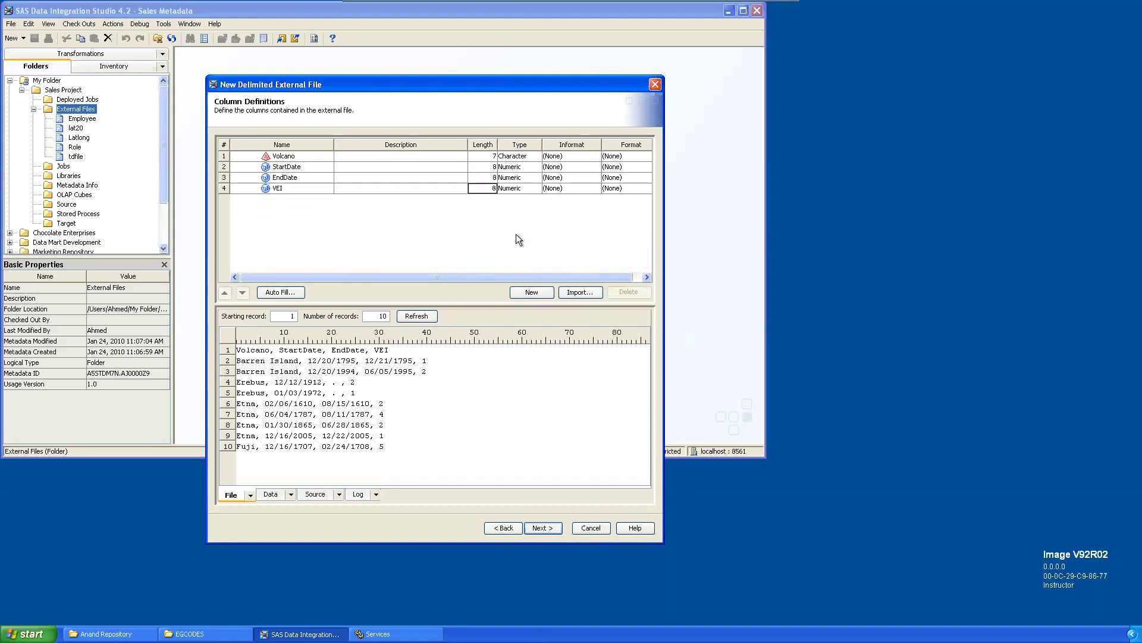
Step: Check the length of the volcano names in the file preview and set the Volcano column's length to 20
left_click_drag(237, 361, 294, 363)
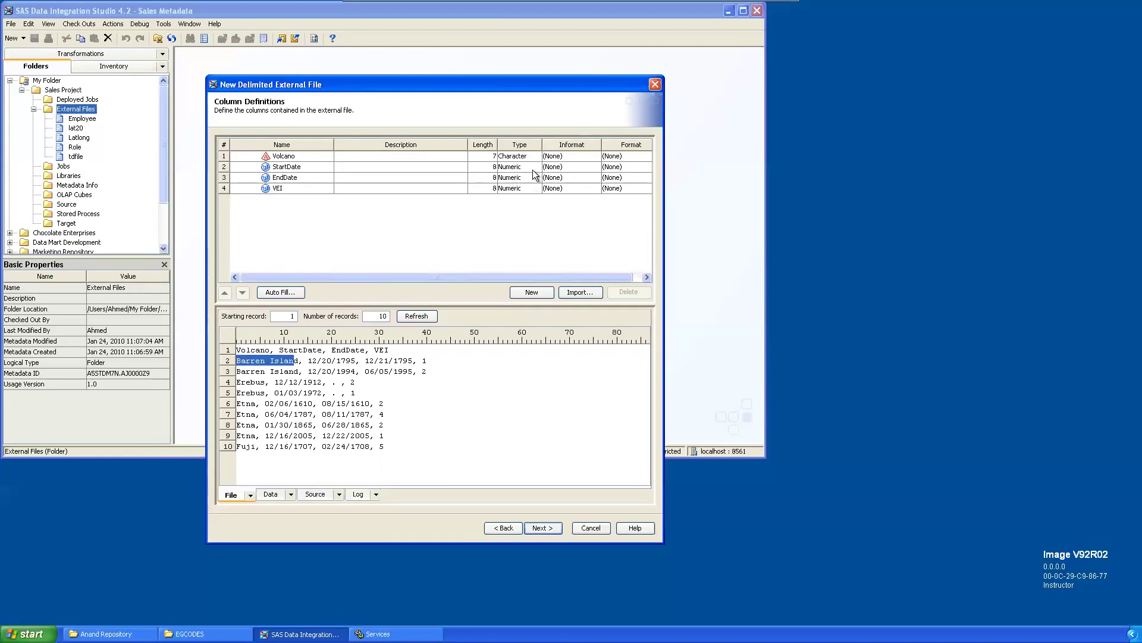
left_click(314, 371)
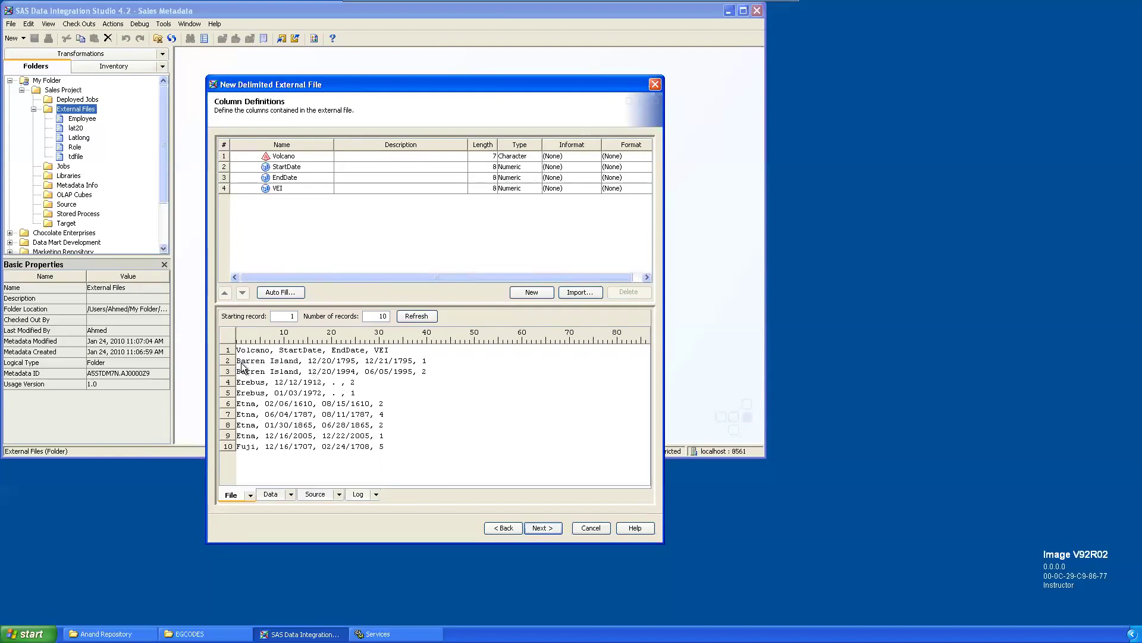
left_click_drag(237, 361, 300, 366)
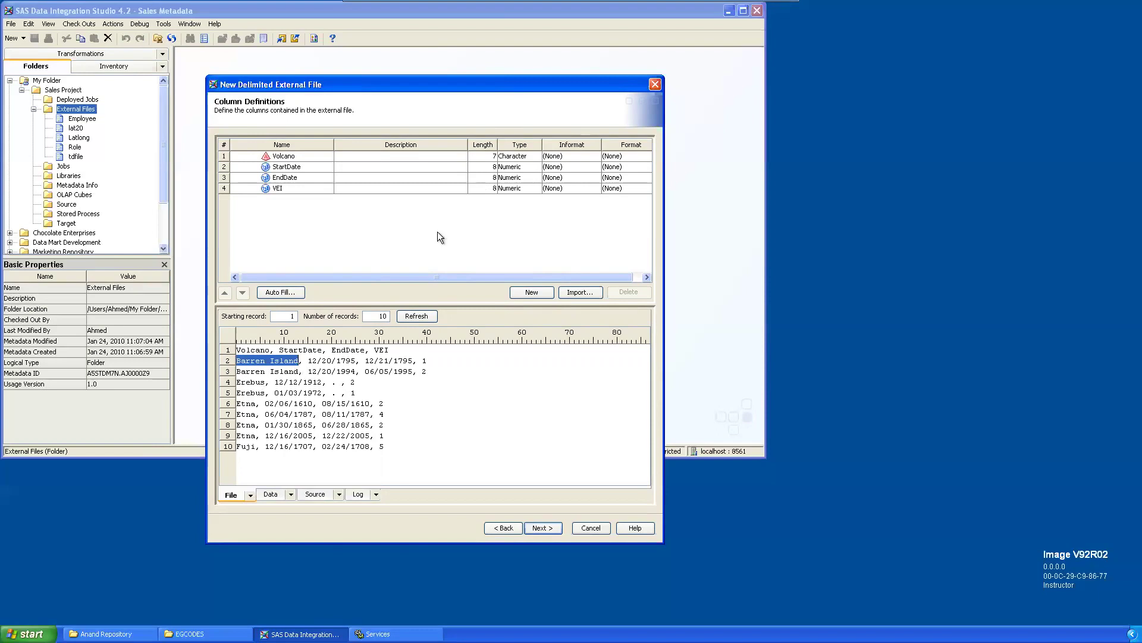
left_click(487, 156)
type("20")
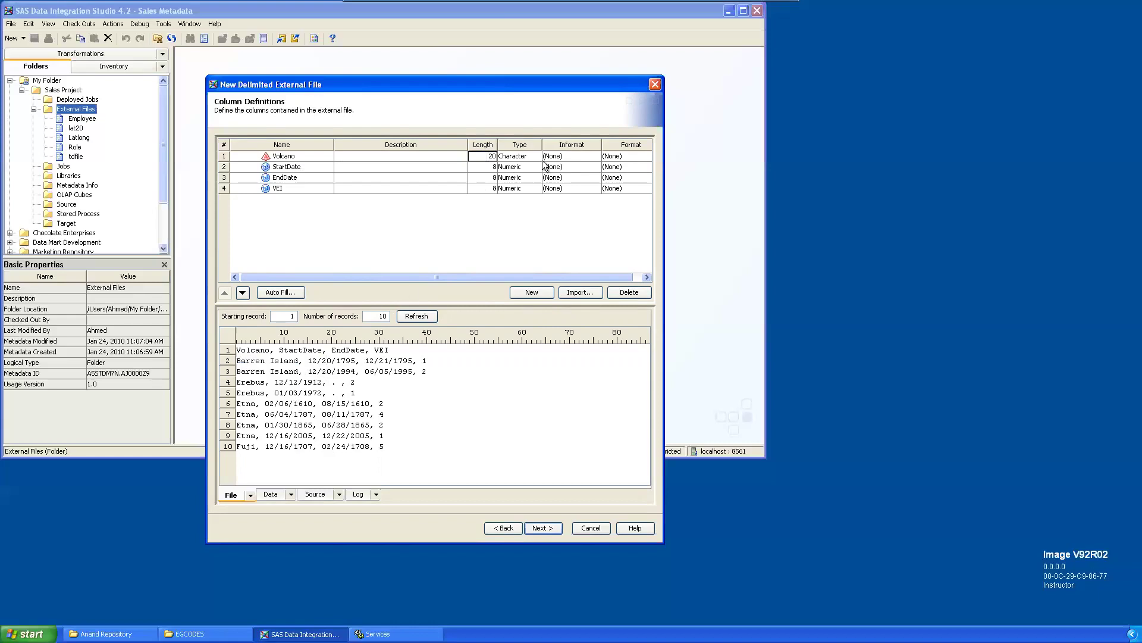
Step: Set the StartDate informat to mmddyy10. and copy the same informat to the EndDate column
left_click(581, 167)
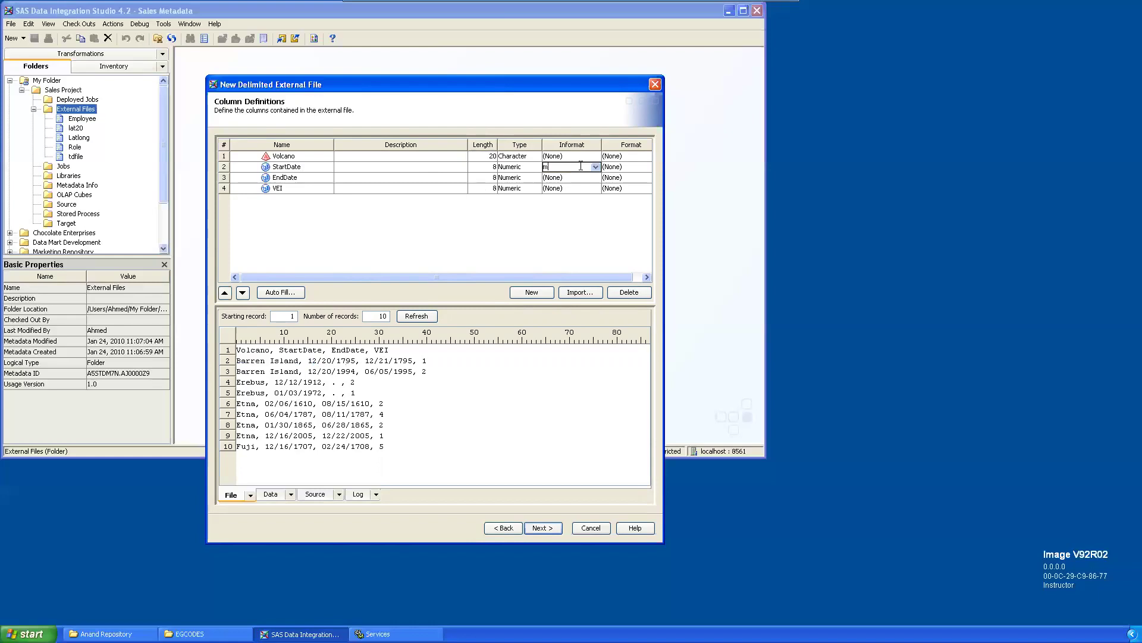
type("mmddyy")
type("10.")
key("Return")
key("ctrl+c")
left_click(581, 180)
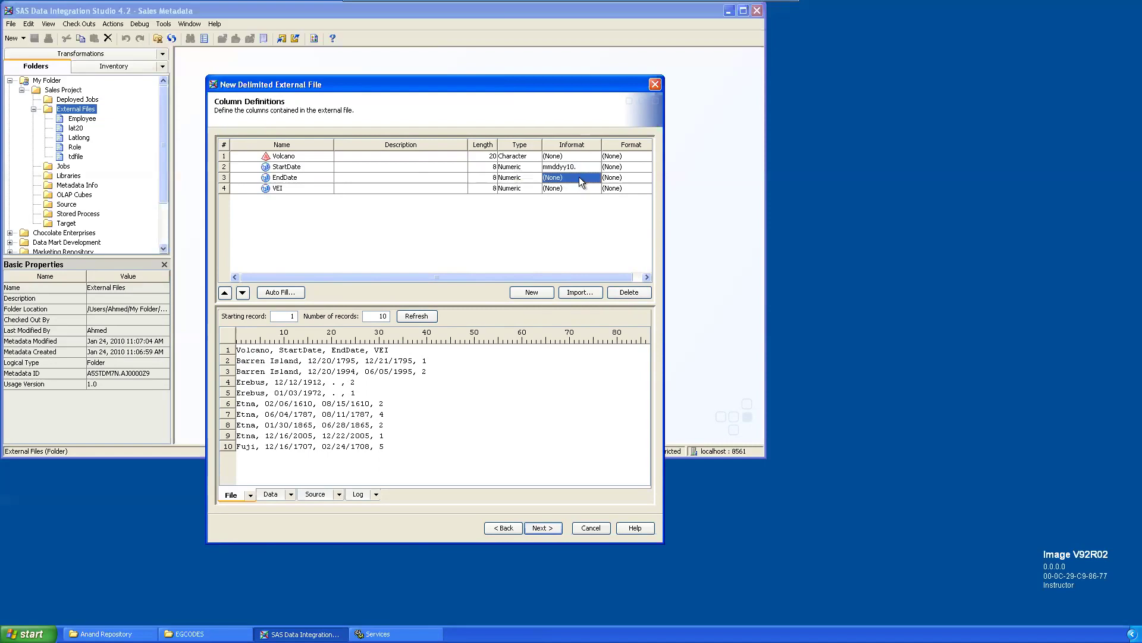
key("ctrl+v")
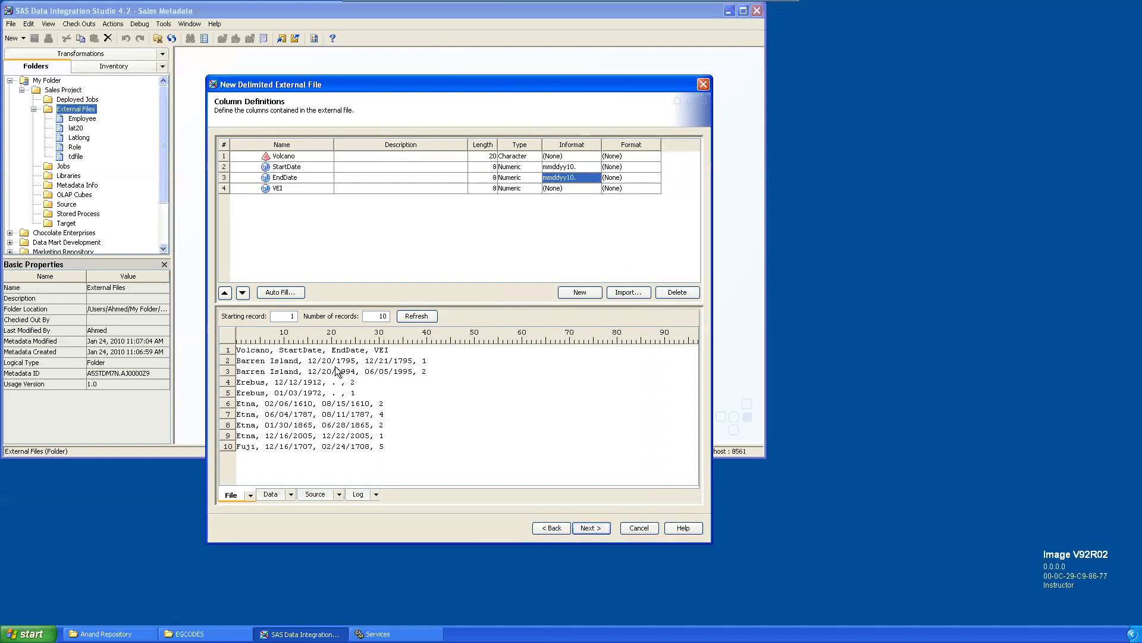
Step: Set the format of both the StartDate and EndDate columns to date9
left_click(649, 169)
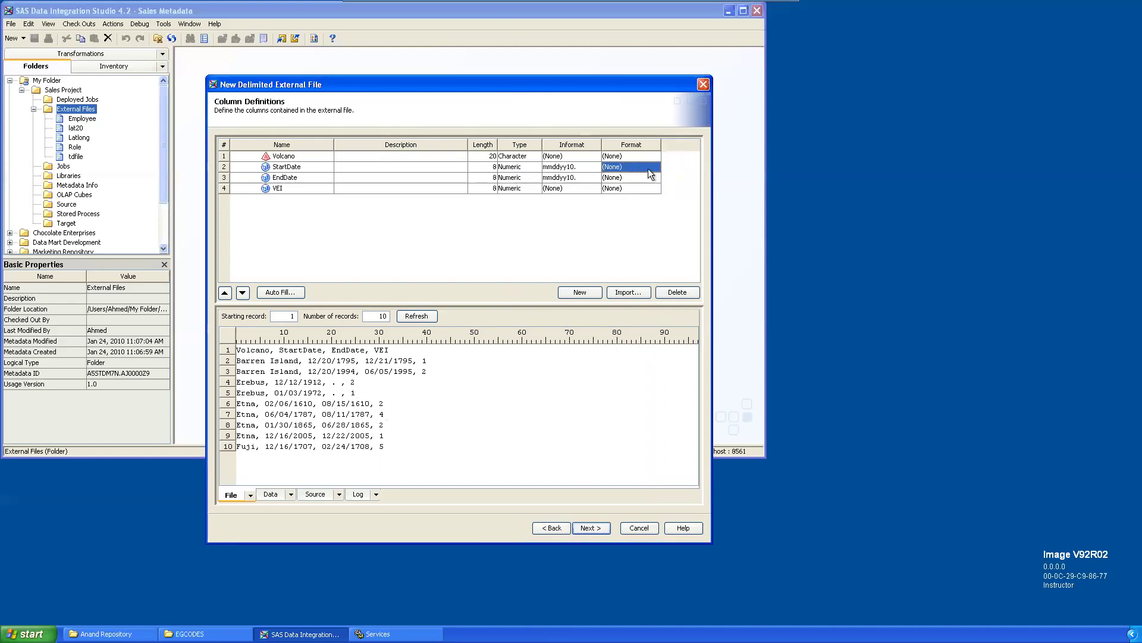
type("date9")
left_click(629, 177)
type("dat")
left_click(580, 219)
Step: Finish creating the Eruptions external file metadata and open the new external file as a table
left_click(602, 528)
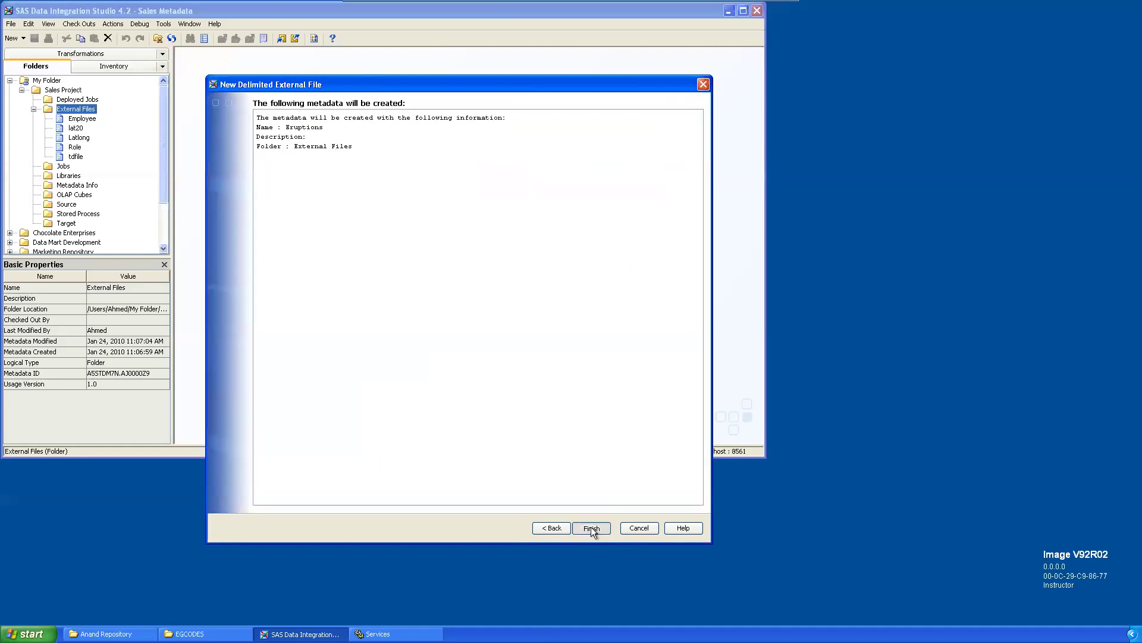
left_click(591, 527)
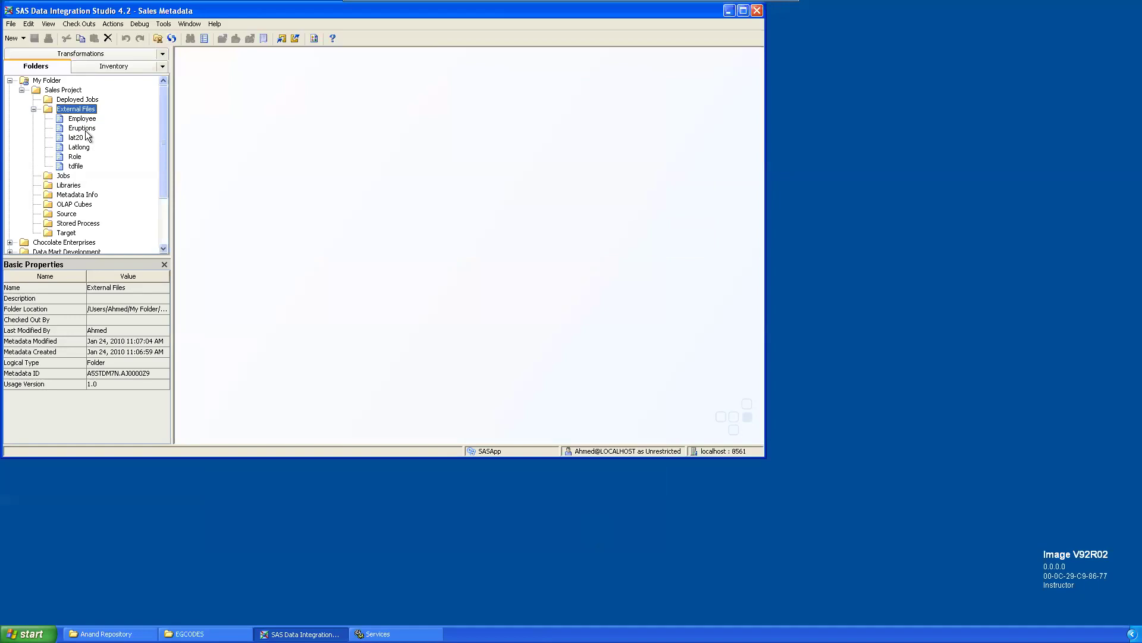
right_click(86, 129)
left_click(128, 159)
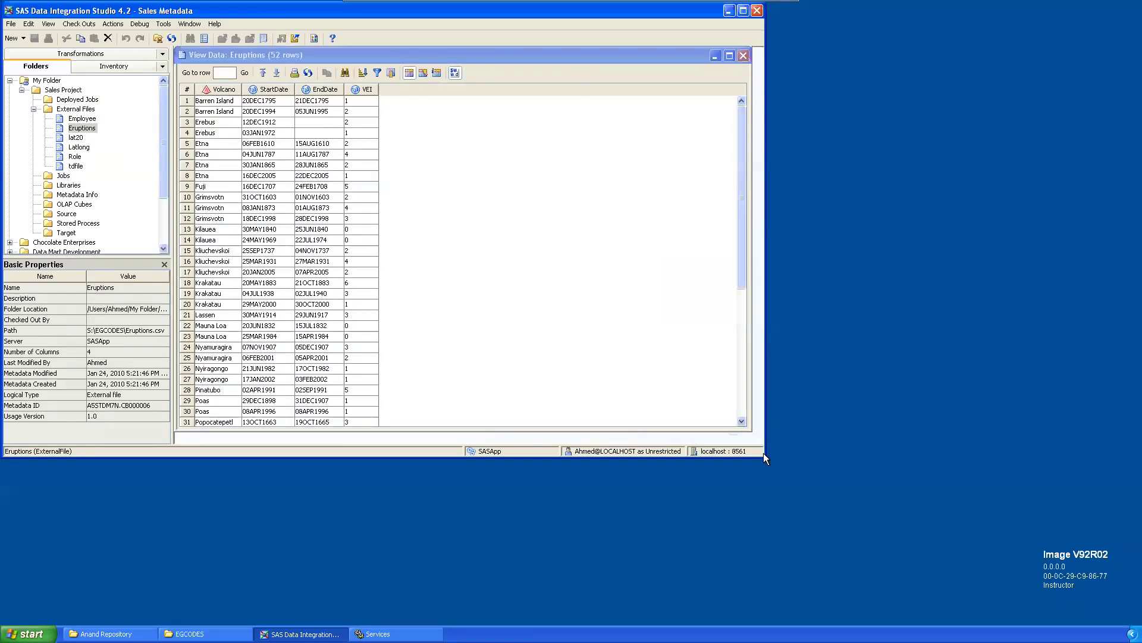
Step: Examine the Eruptions table's rows from first to last, including the date values and blank EndDate cells, and close the table
left_click_drag(764, 454, 909, 572)
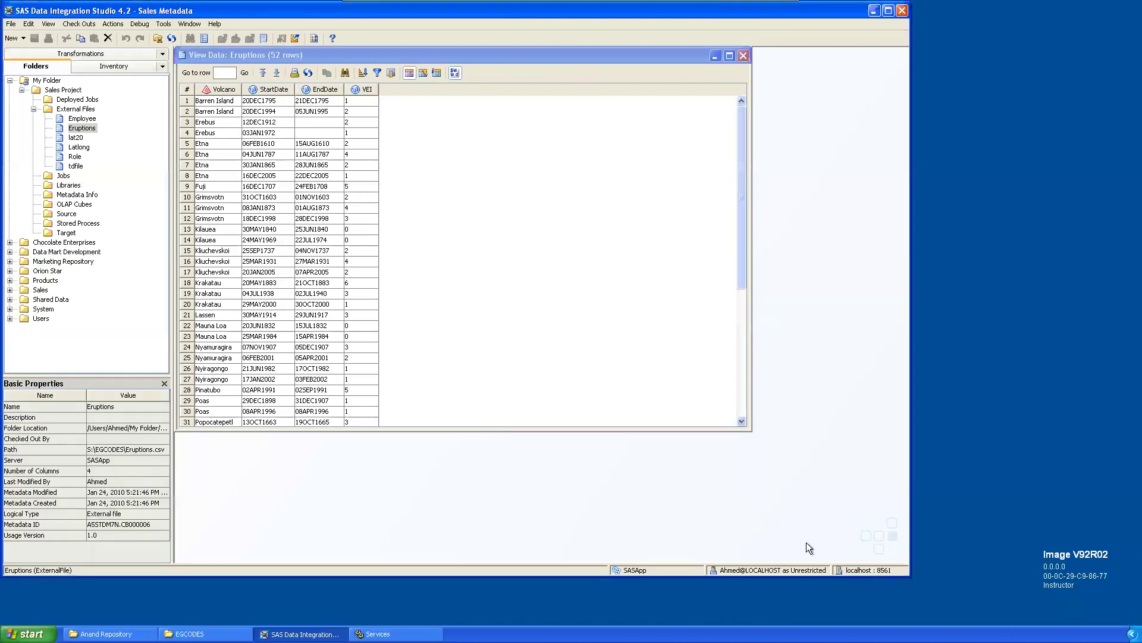
left_click(313, 122)
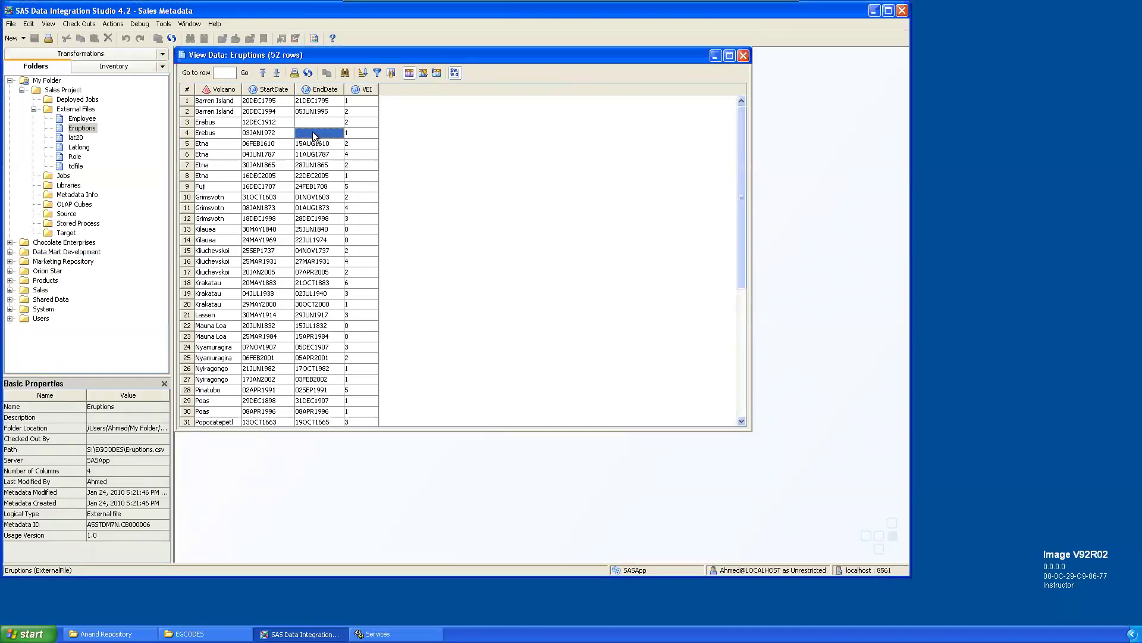
left_click_drag(741, 209, 737, 362)
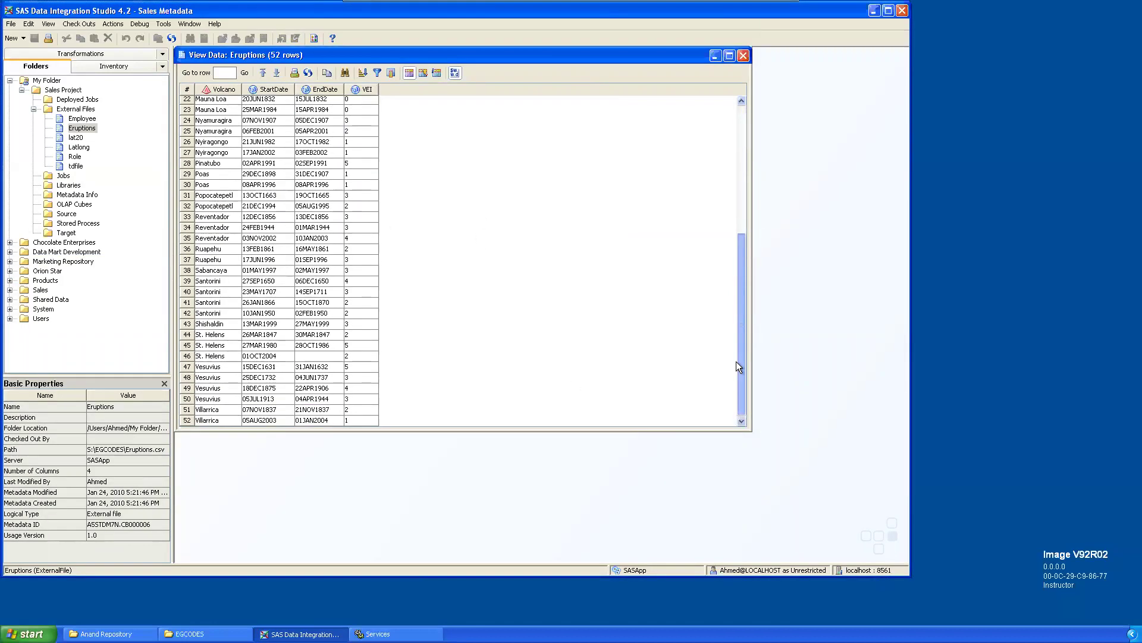
left_click_drag(744, 290, 740, 138)
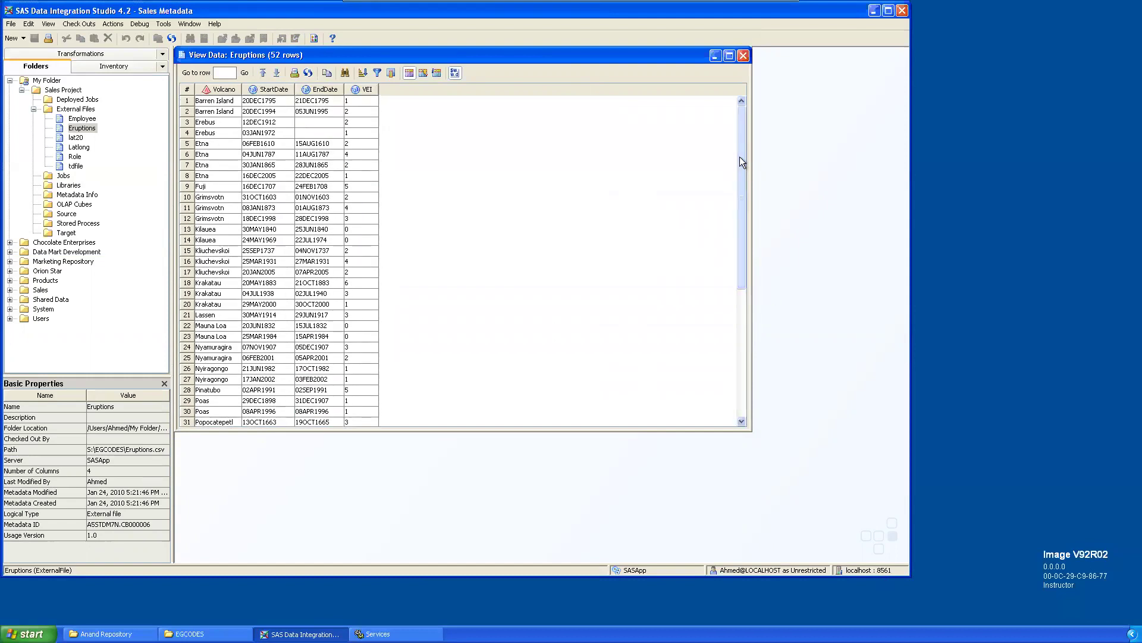
left_click_drag(329, 55, 395, 69)
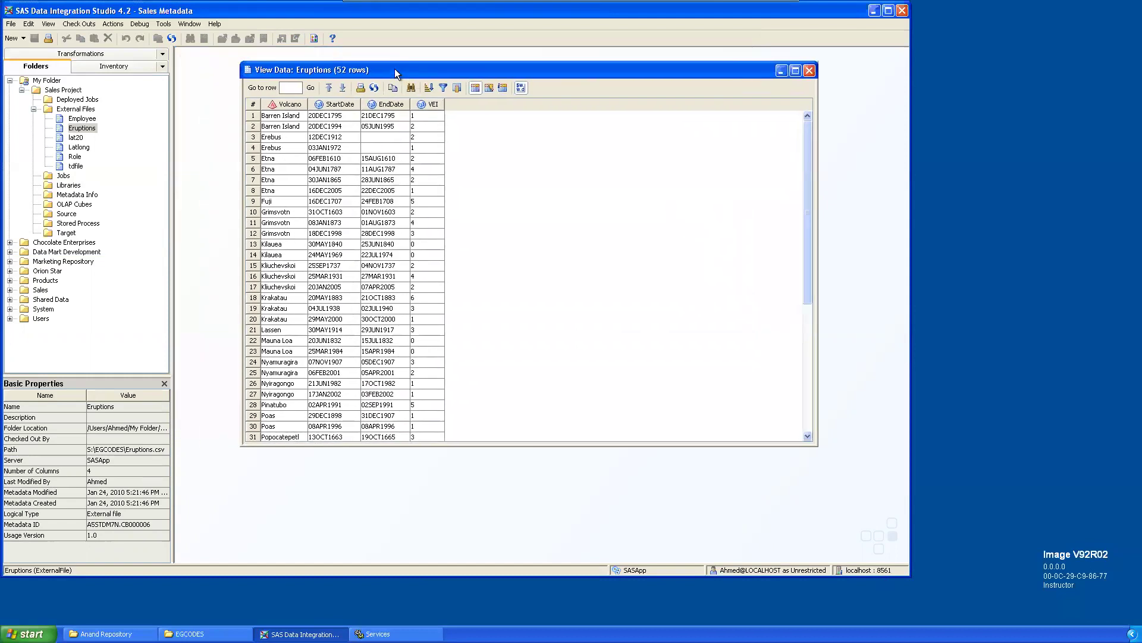
left_click(397, 116)
left_click(335, 119)
left_click(351, 150)
left_click_drag(359, 445, 362, 517)
scroll(461, 235, "down", 5)
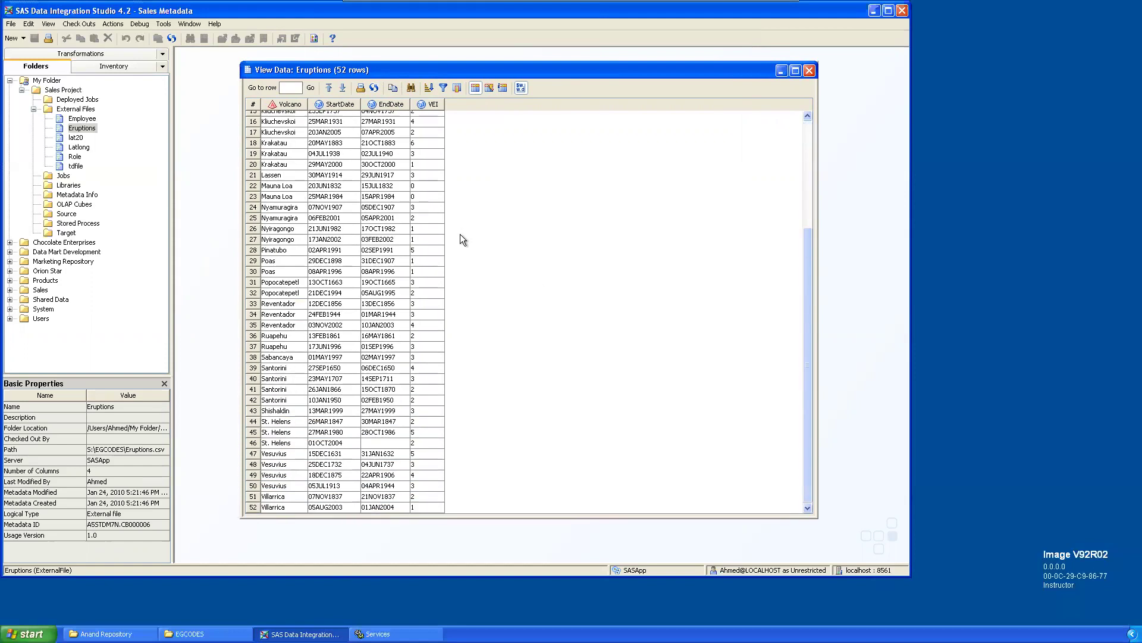
scroll(464, 237, "up", 5)
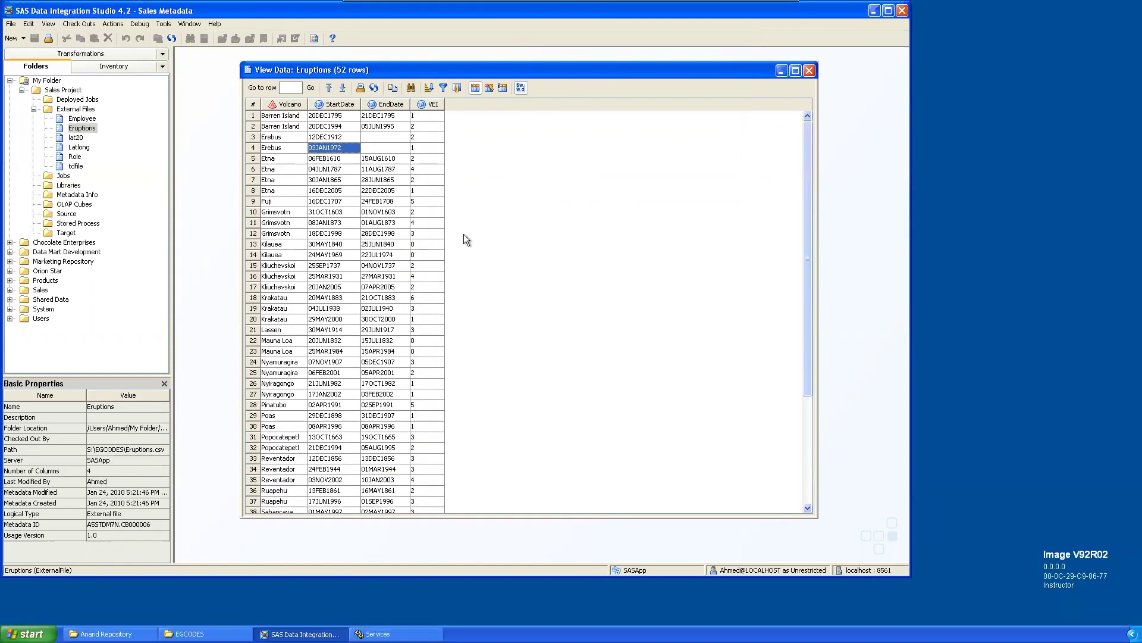
left_click(808, 72)
Step: Maximize the application, open the Eruptions properties, and review the file name, available application servers, access method and quoting options
left_click(888, 9)
right_click(82, 124)
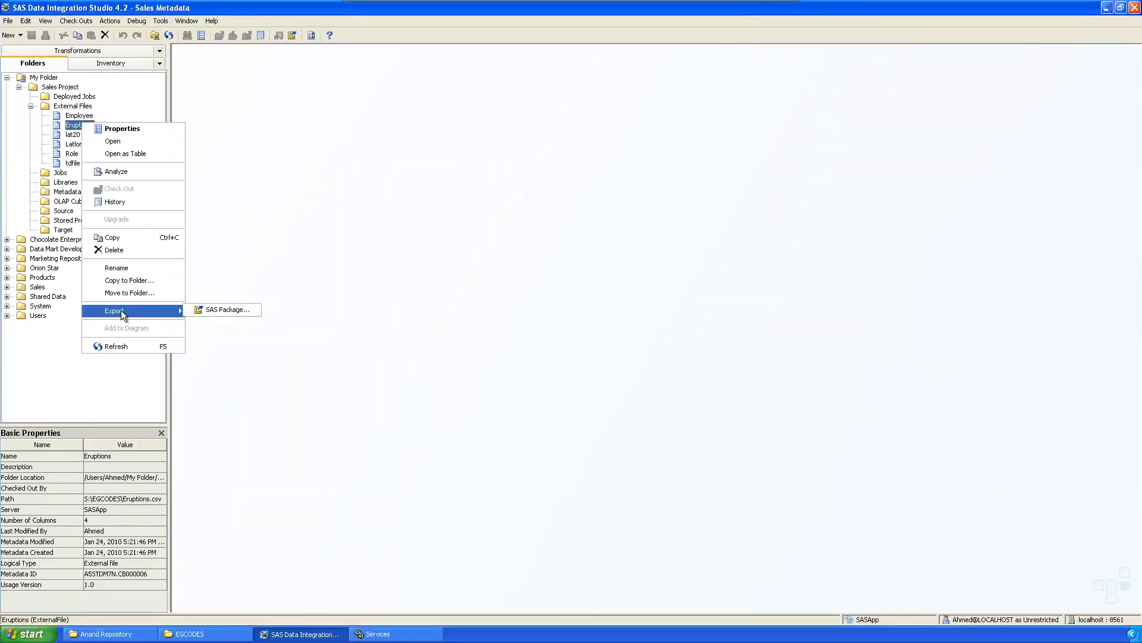
left_click(131, 129)
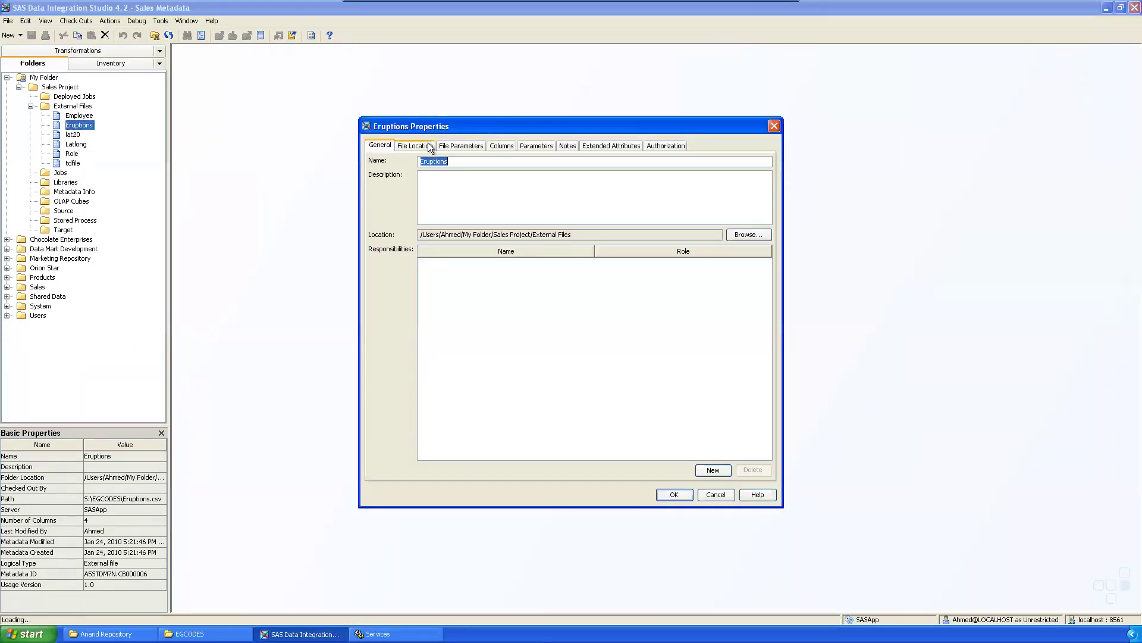
left_click(429, 147)
left_click(525, 163)
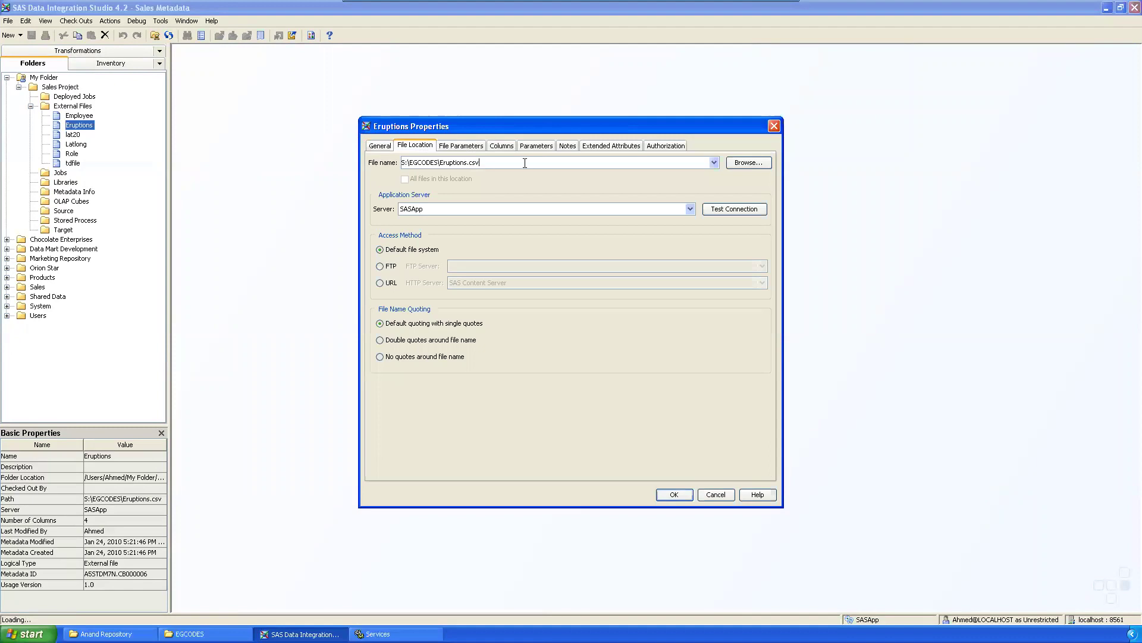
left_click(473, 208)
left_click(419, 220)
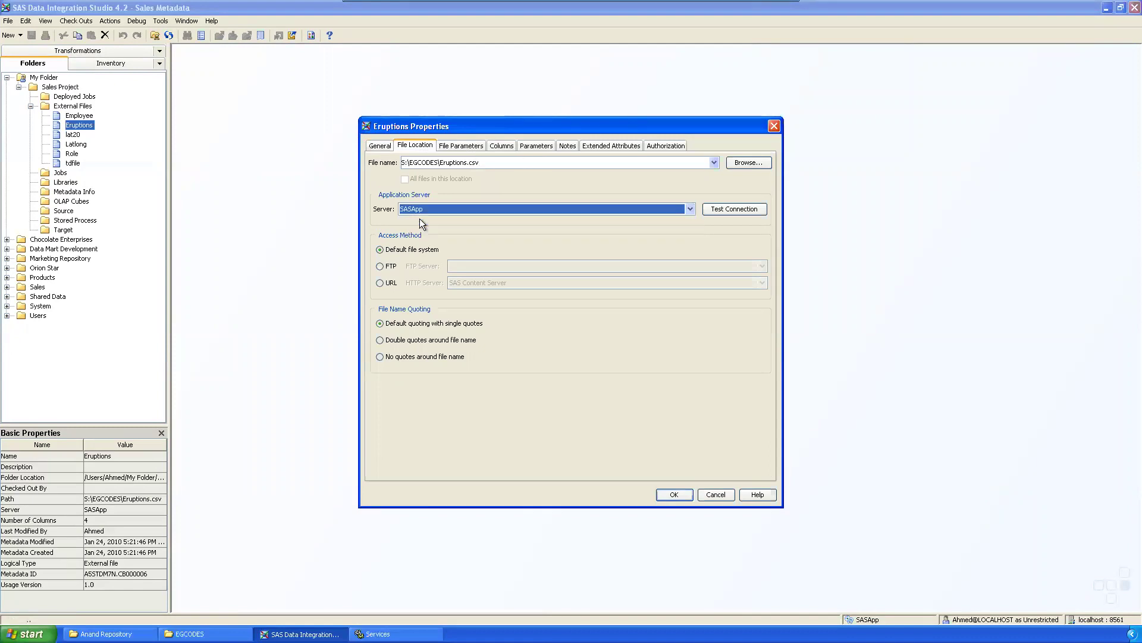
left_click(431, 207)
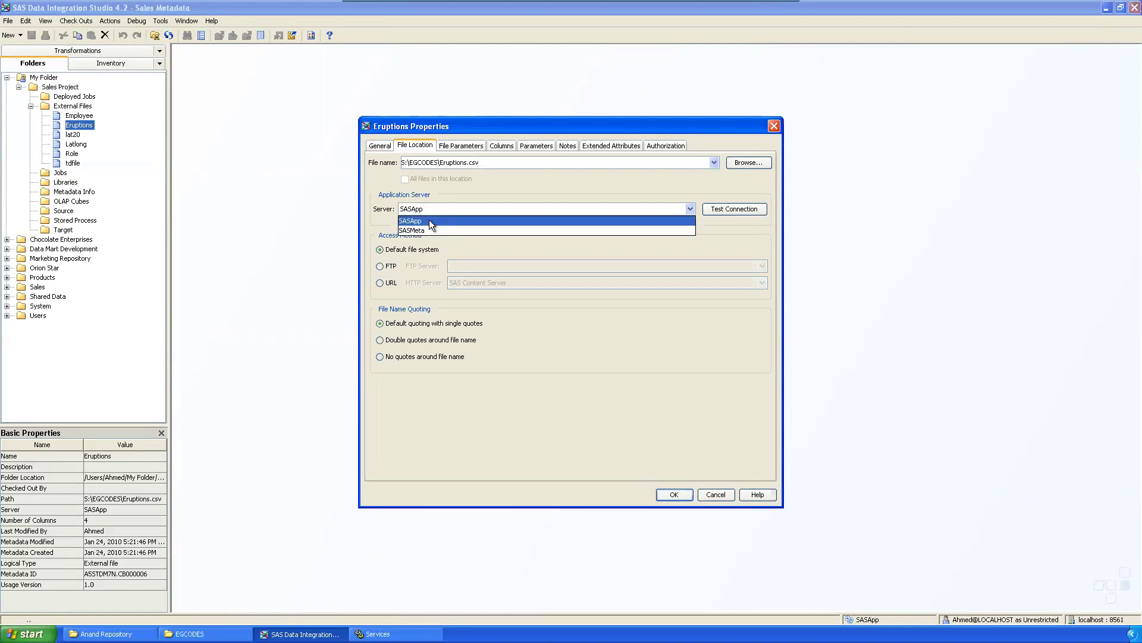
left_click(429, 219)
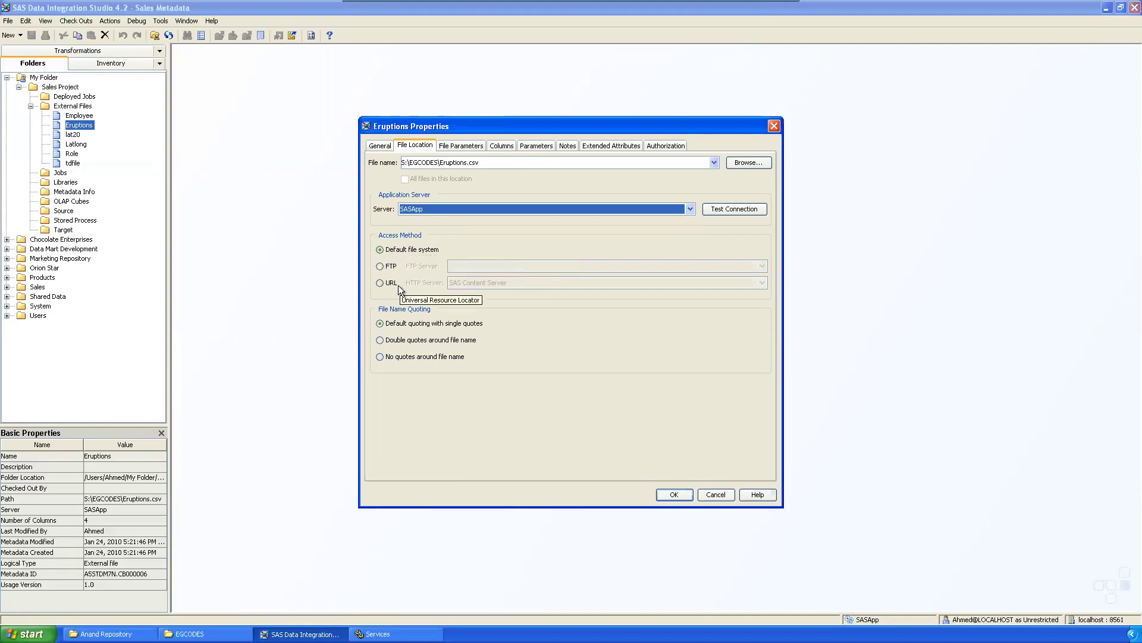
Step: Review the Eruptions file's delimiter settings, column definitions, parameters and notes in its properties
left_click(461, 145)
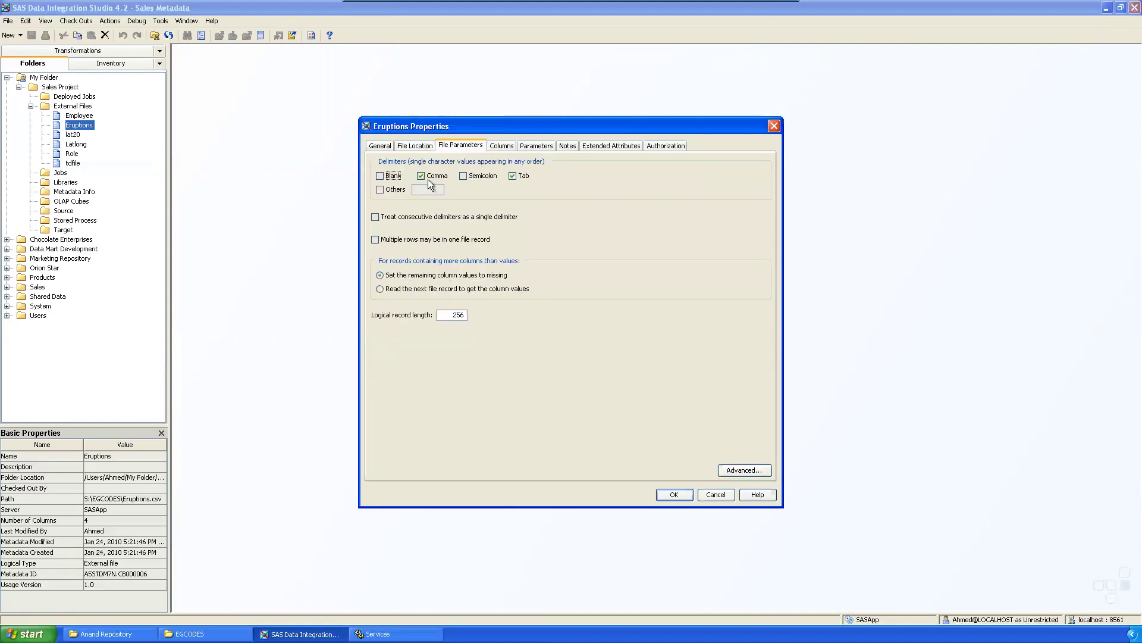
left_click(500, 145)
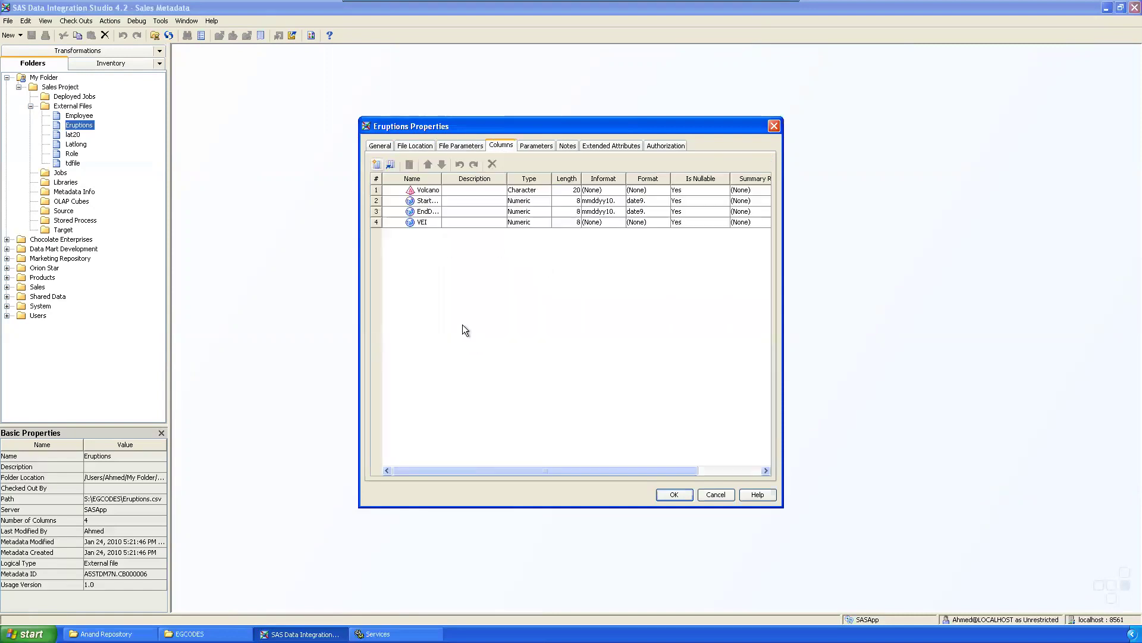
left_click_drag(511, 123, 451, 123)
left_click(471, 147)
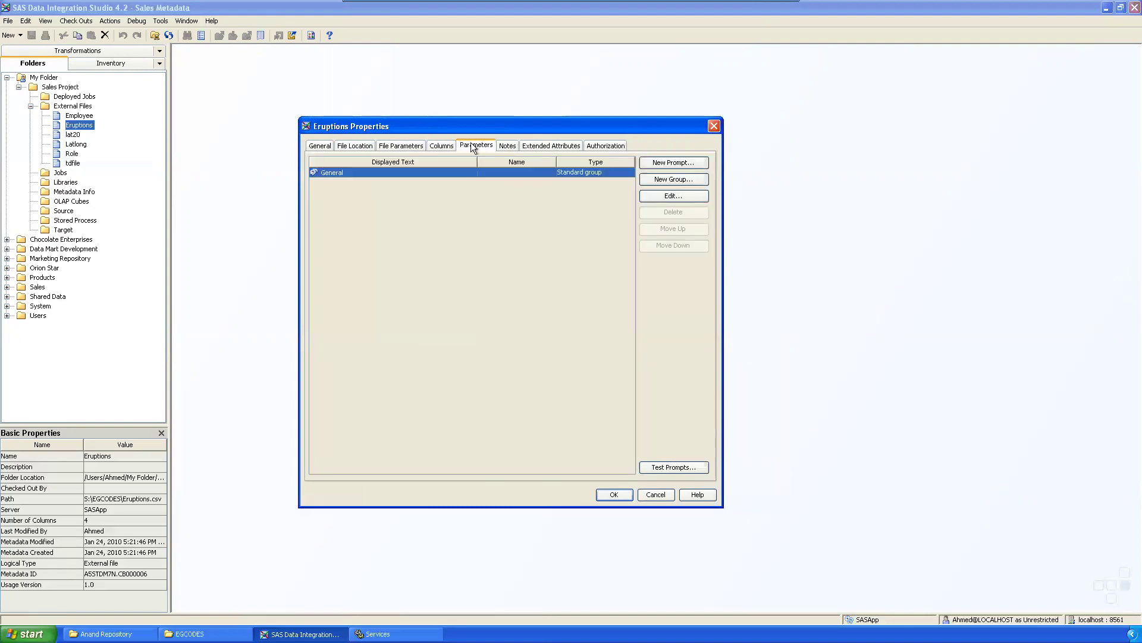
left_click(508, 145)
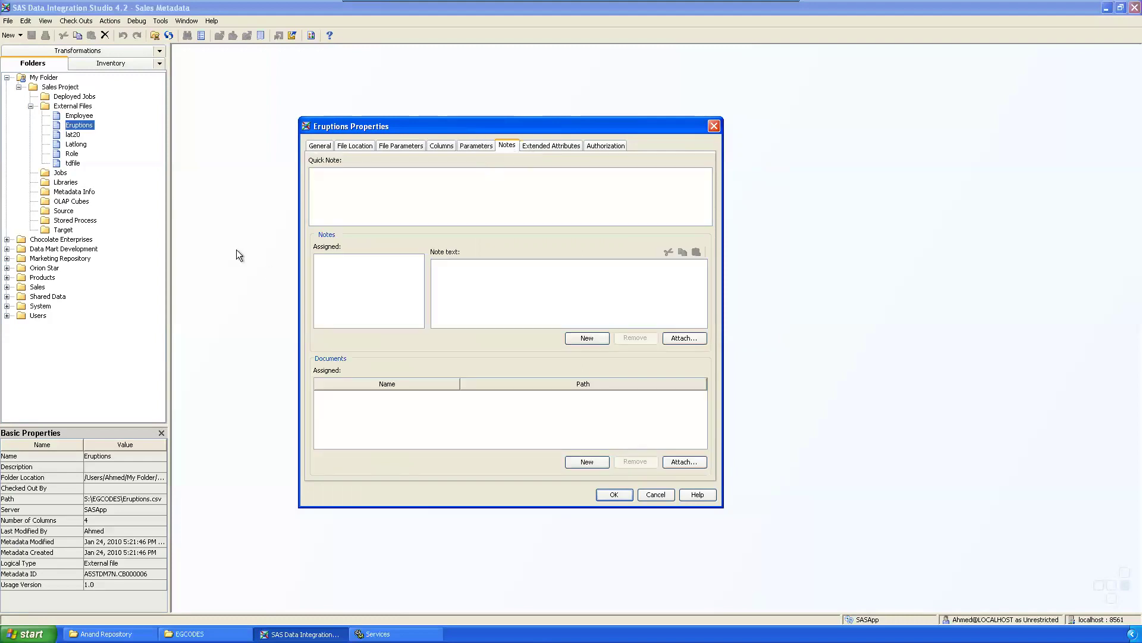
Step: Review the Eruptions file's extended attributes and authorization permissions, and close its properties
left_click(551, 147)
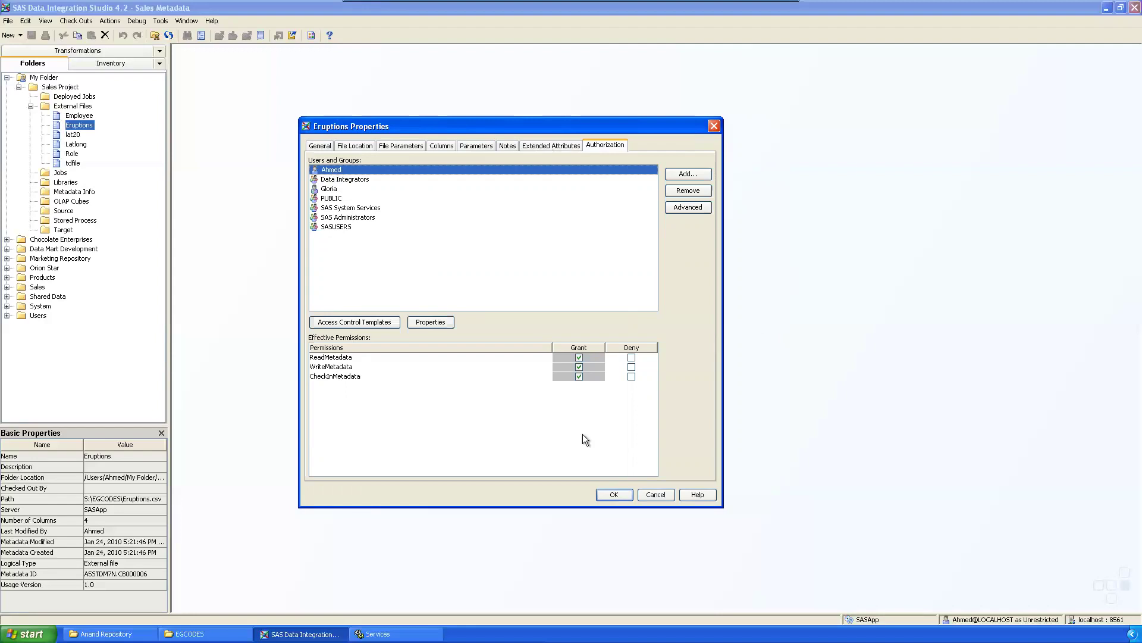
left_click(607, 494)
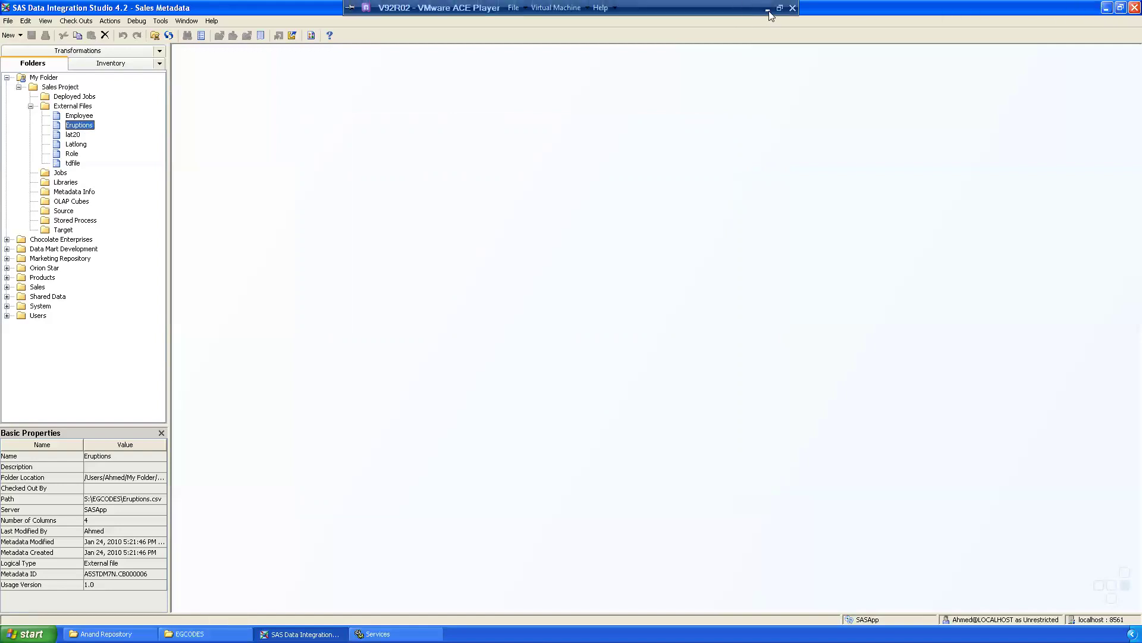
Step: Switch to the DI Studio Tasks new notes in Notepad and read what text files and datasets require when defining sources
left_click(767, 4)
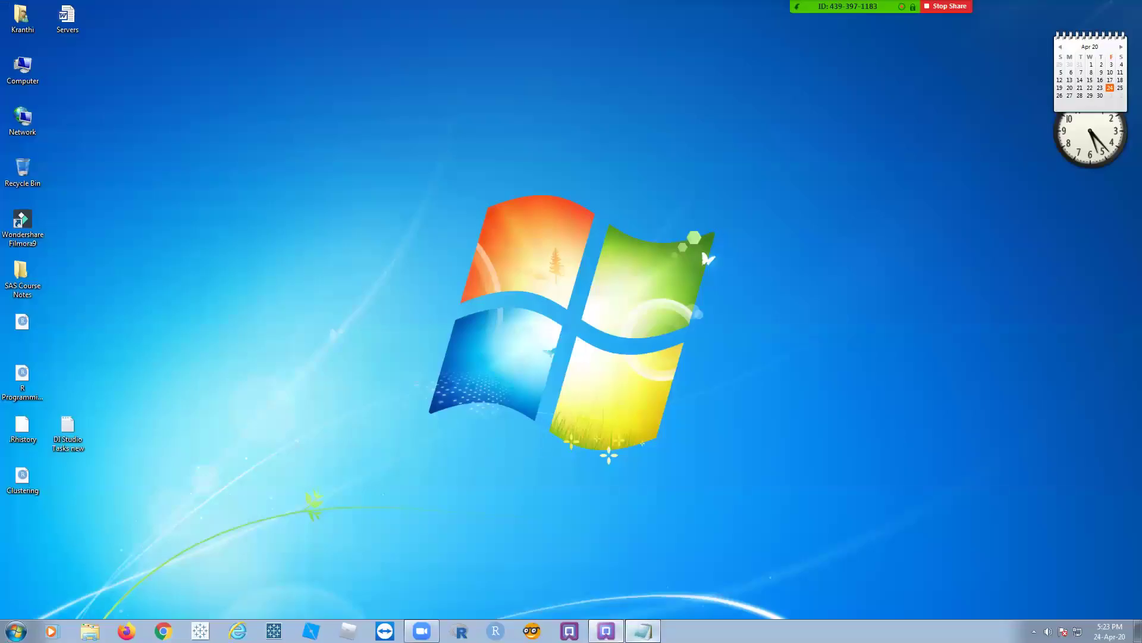
left_click(643, 630)
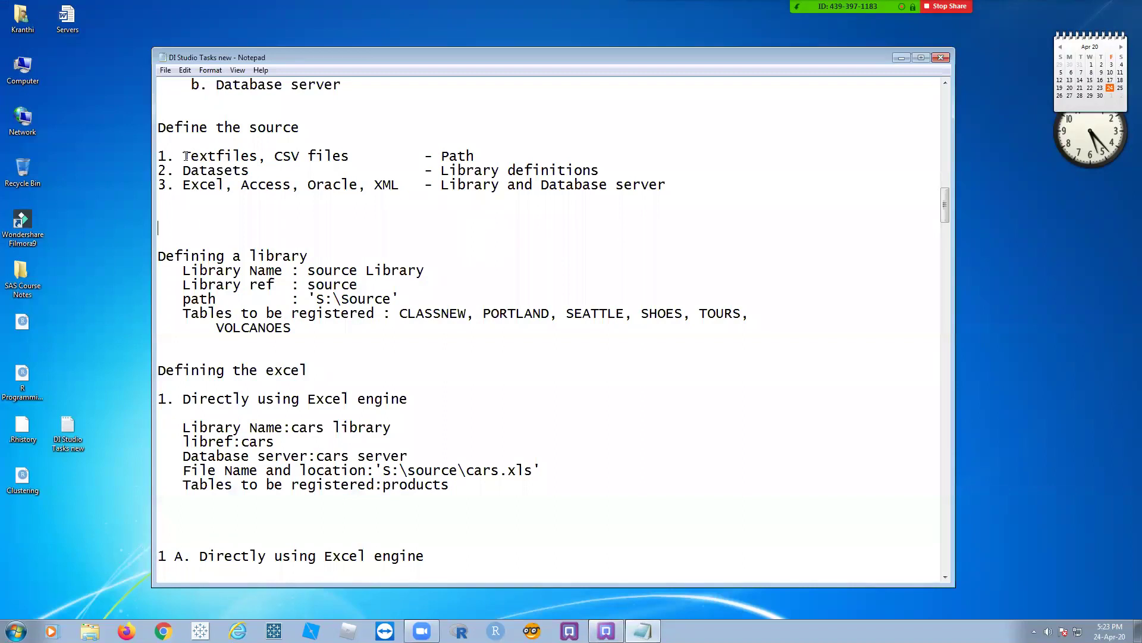
left_click_drag(183, 156, 484, 156)
left_click_drag(184, 171, 359, 171)
left_click(238, 173)
left_click_drag(441, 171, 603, 171)
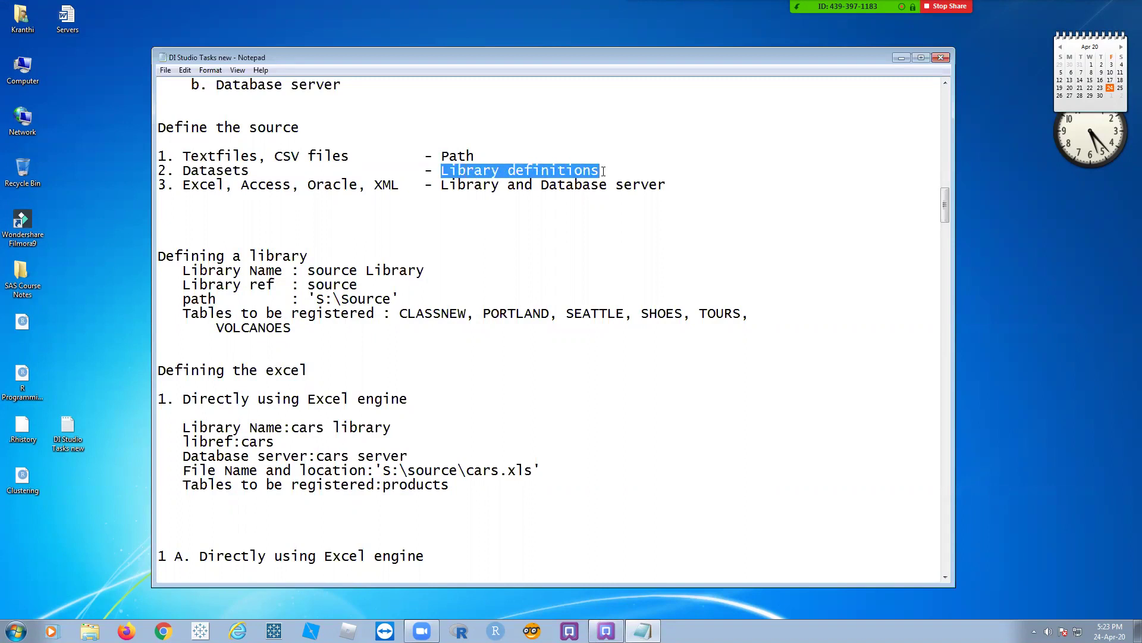
left_click(607, 143)
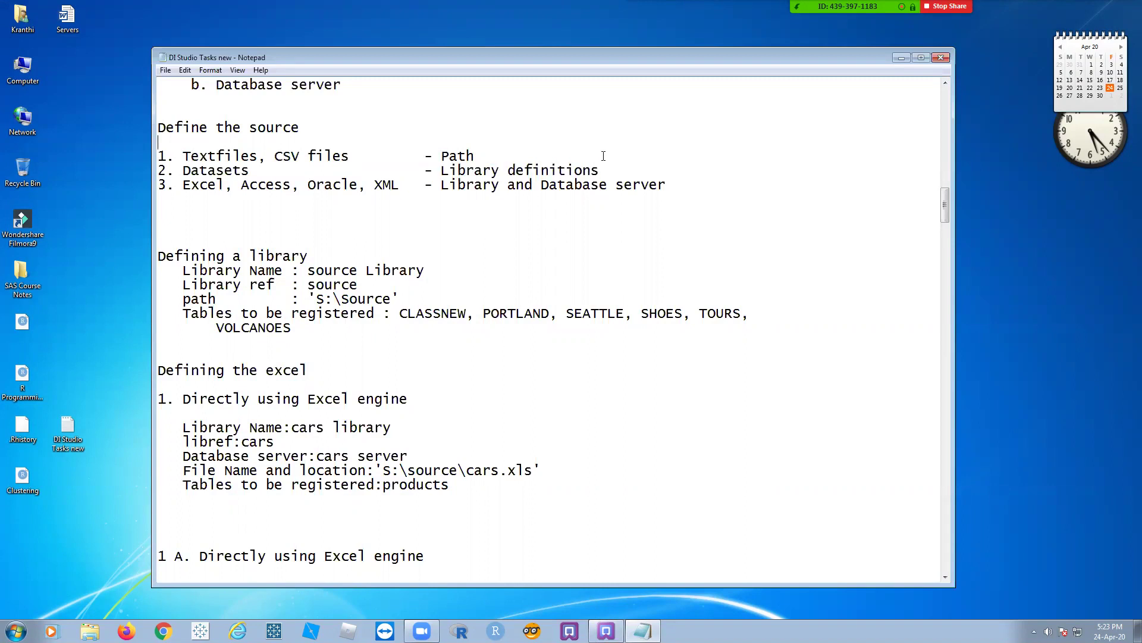
left_click_drag(602, 169, 439, 171)
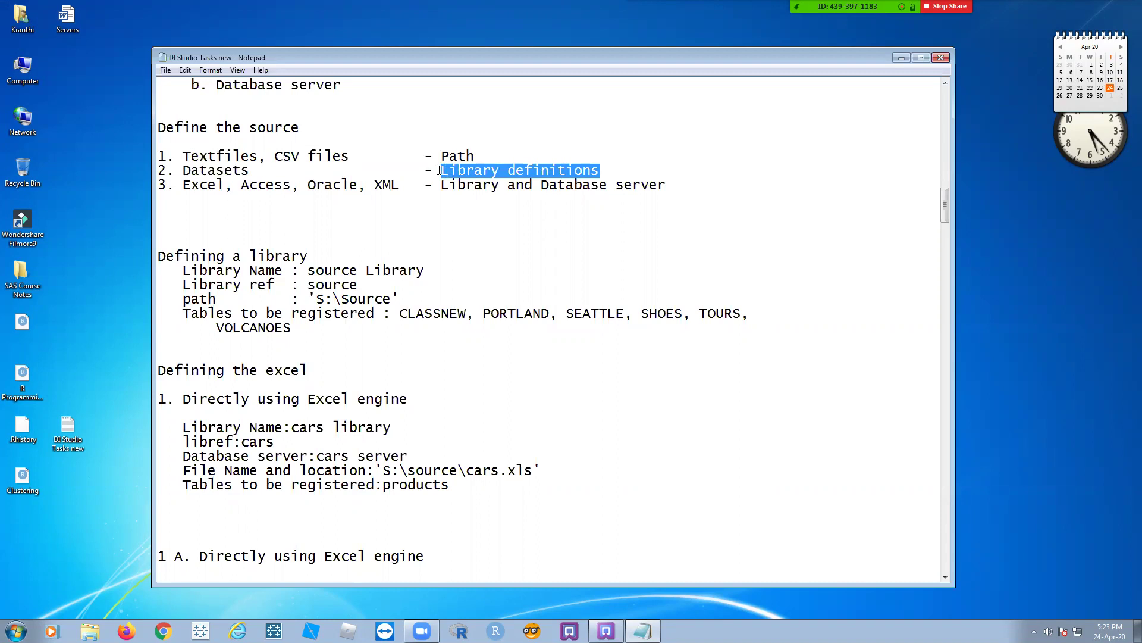
left_click(435, 117)
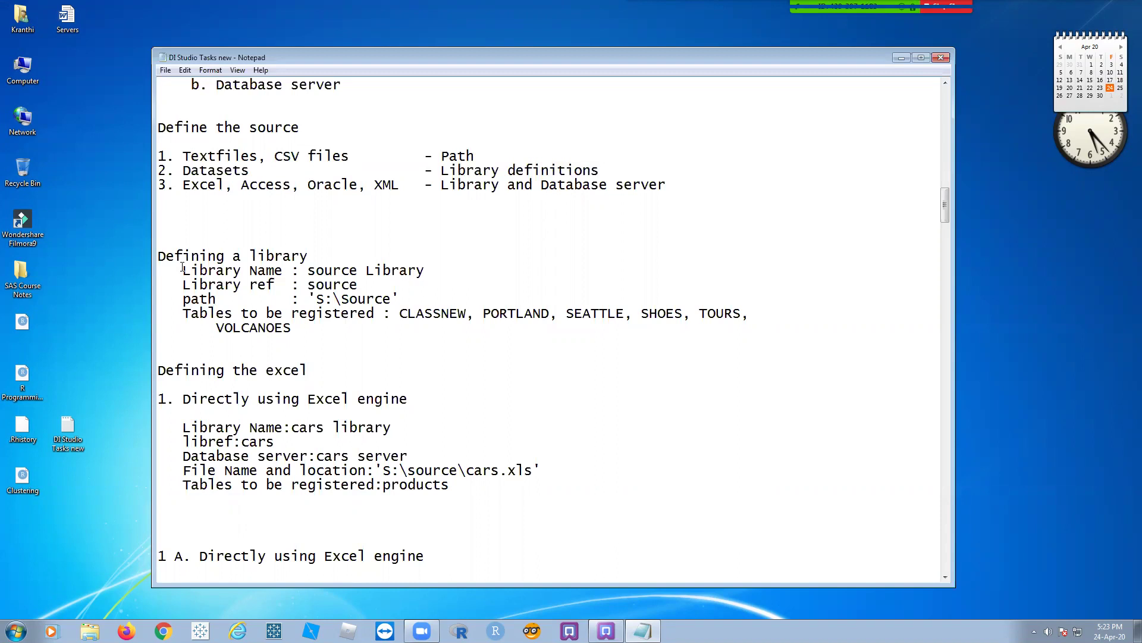
Step: Read the notes on defining a library, covering its name, library ref, path and tables to be registered
left_click_drag(182, 284, 366, 289)
left_click(502, 276)
left_click_drag(182, 272, 359, 285)
left_click(433, 273)
left_click_drag(433, 272, 360, 285)
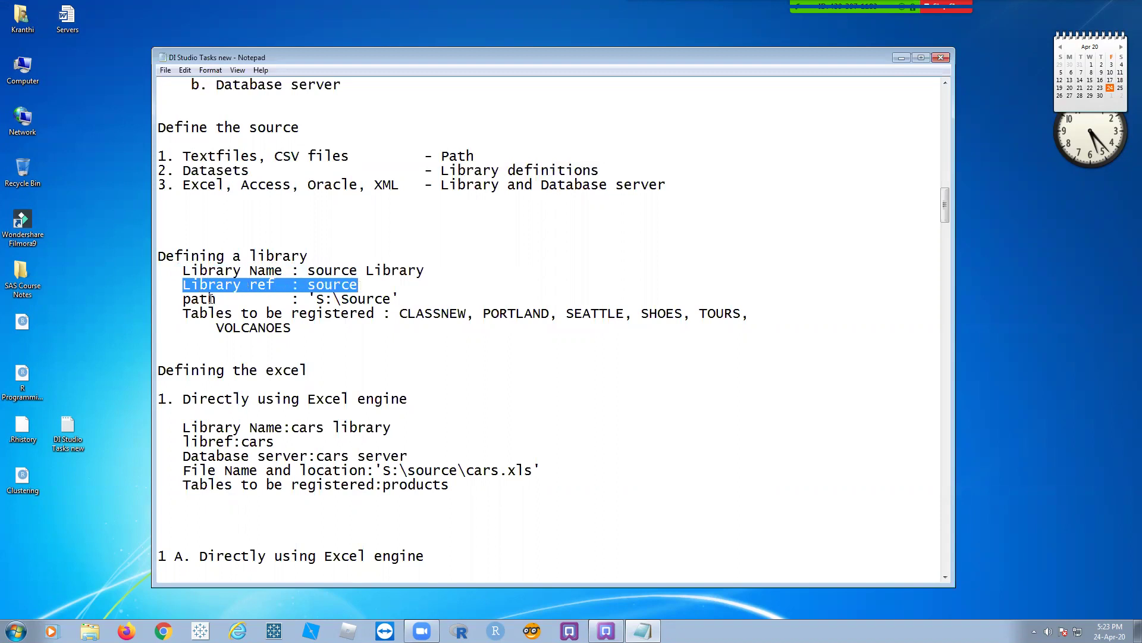
left_click_drag(179, 298, 406, 298)
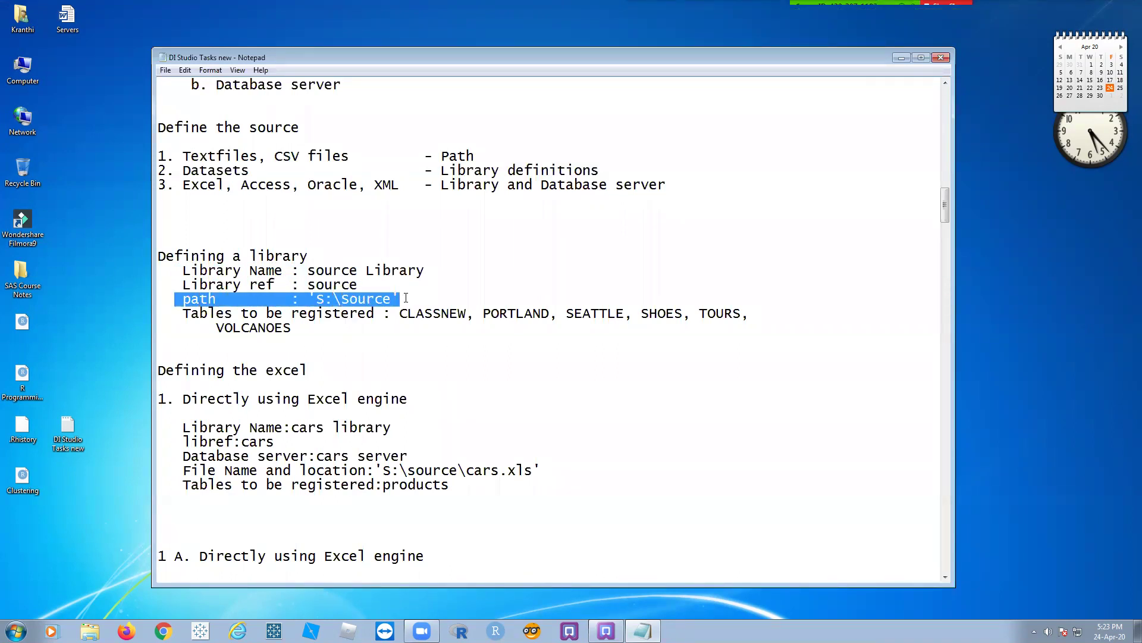
left_click(264, 336)
left_click_drag(184, 311, 291, 328)
left_click(357, 350)
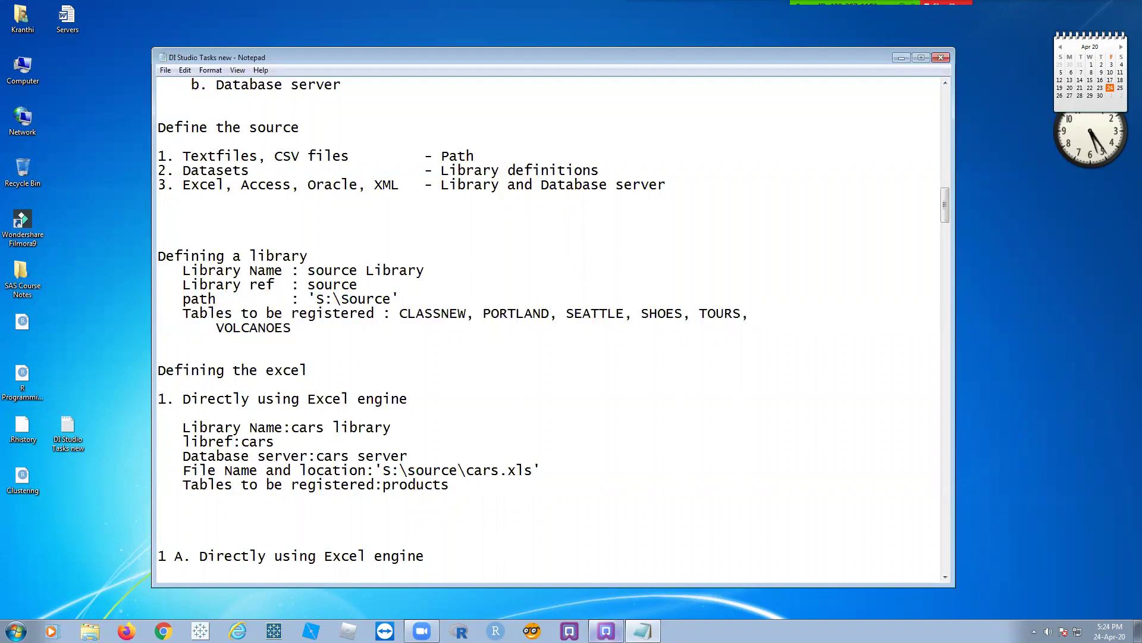
Step: Return to SAS Data Integration Studio, select the Sales Project's Libraries folder and collapse the External Files folder
left_click(605, 631)
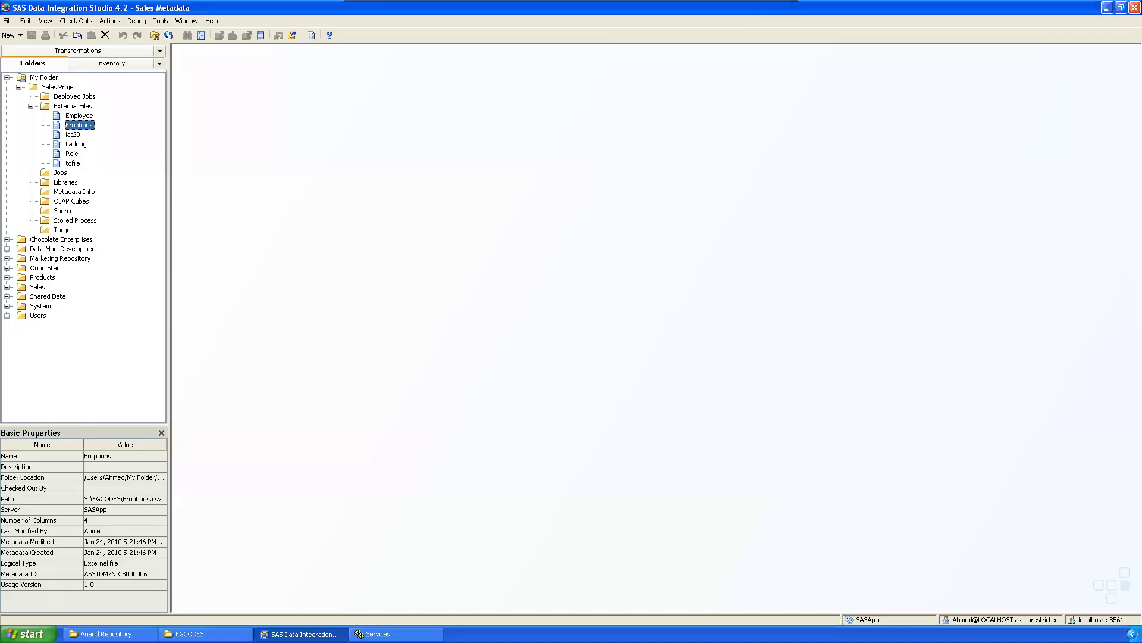
left_click(66, 182)
left_click(30, 106)
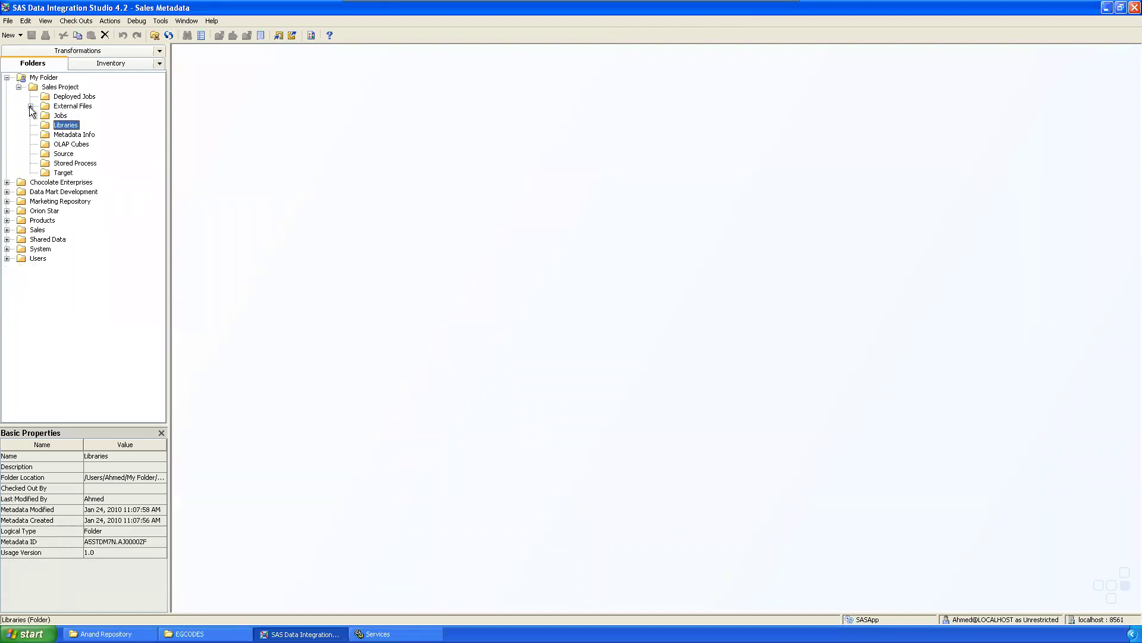
left_click(31, 105)
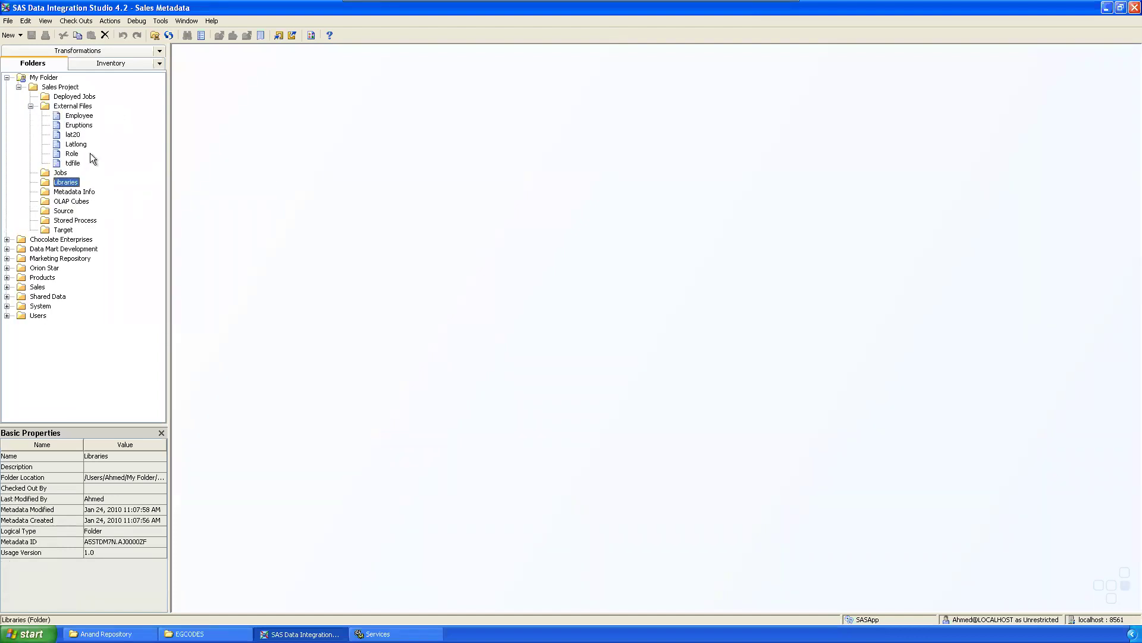
left_click(30, 106)
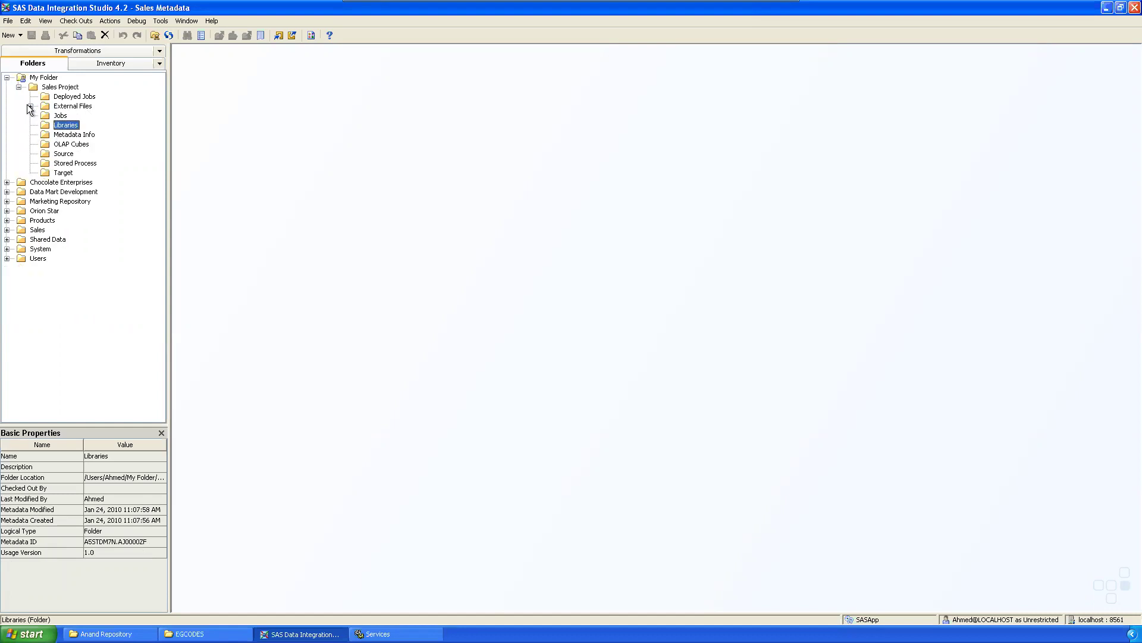
Step: Start a new library in the Libraries folder and choose SAS BASE Library as its type
right_click(70, 128)
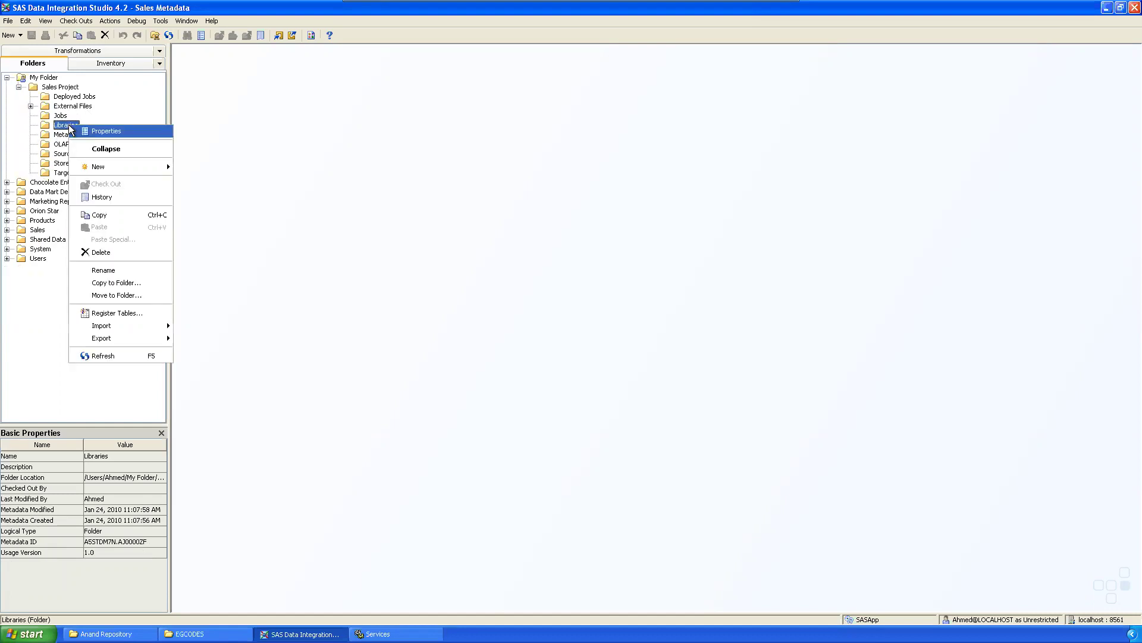
mouse_move(105, 166)
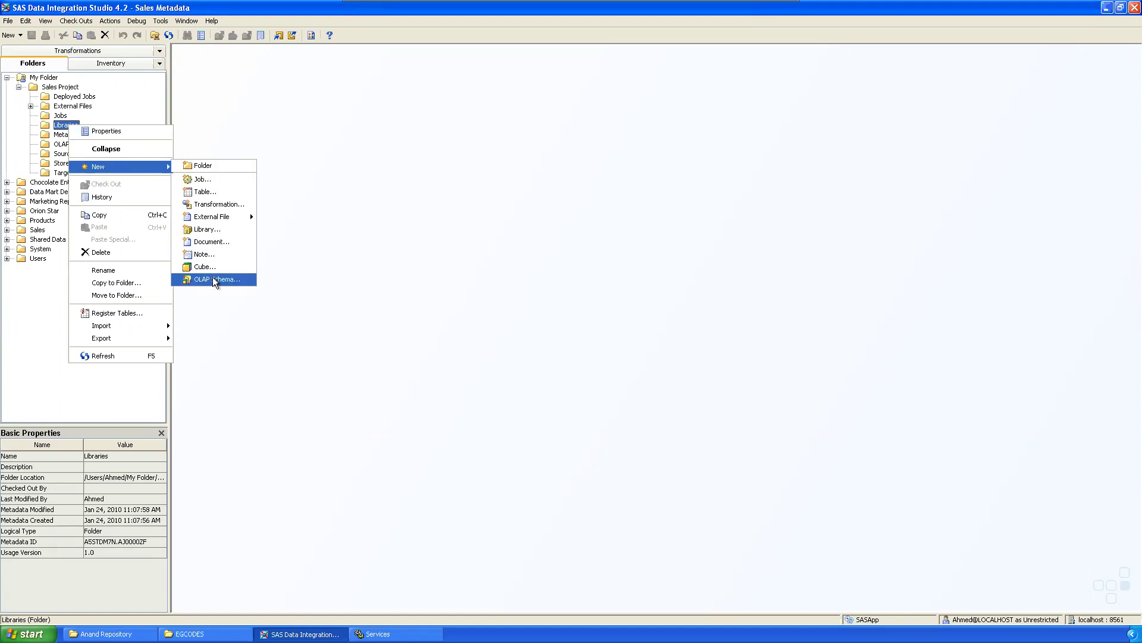
left_click(205, 229)
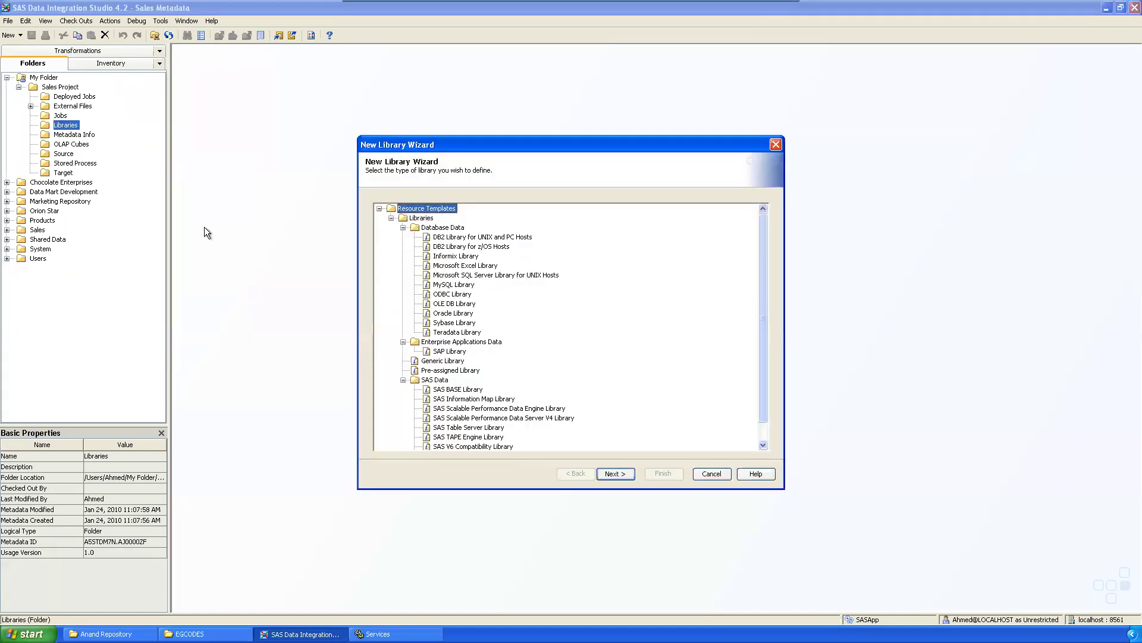
left_click_drag(431, 144, 345, 117)
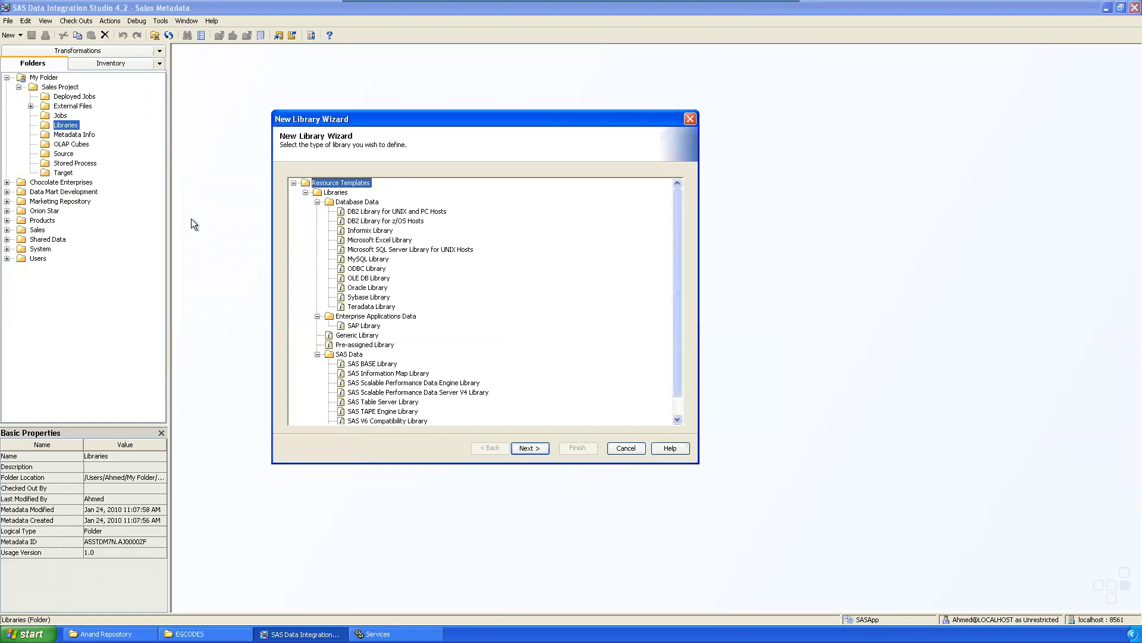
scroll(680, 241, "down", 1)
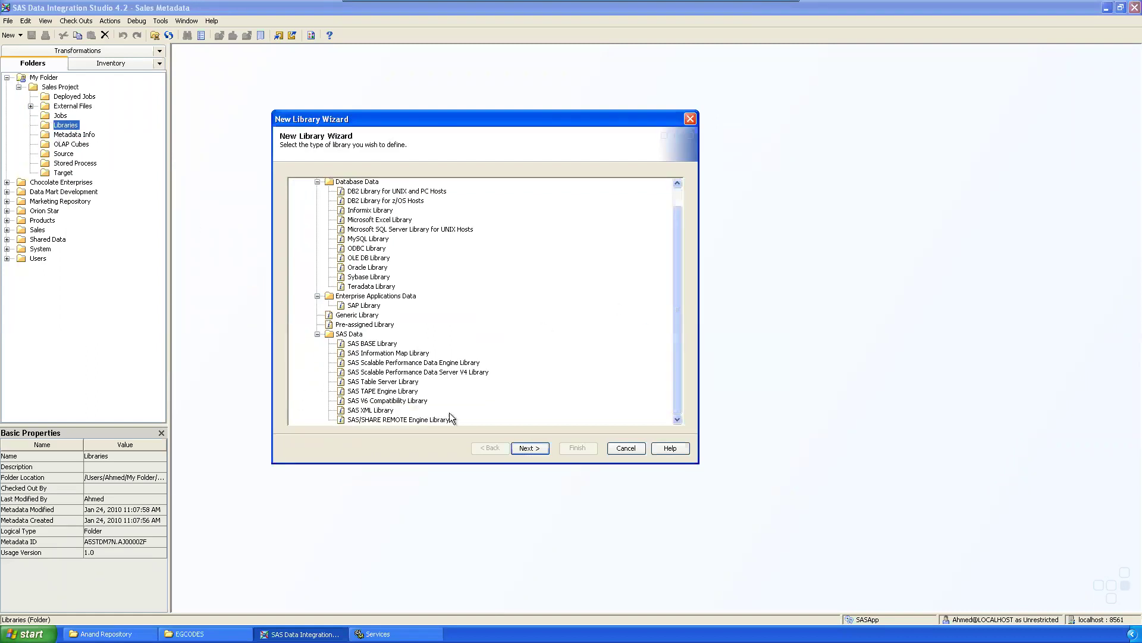
left_click(373, 345)
scroll(674, 280, "up", 1)
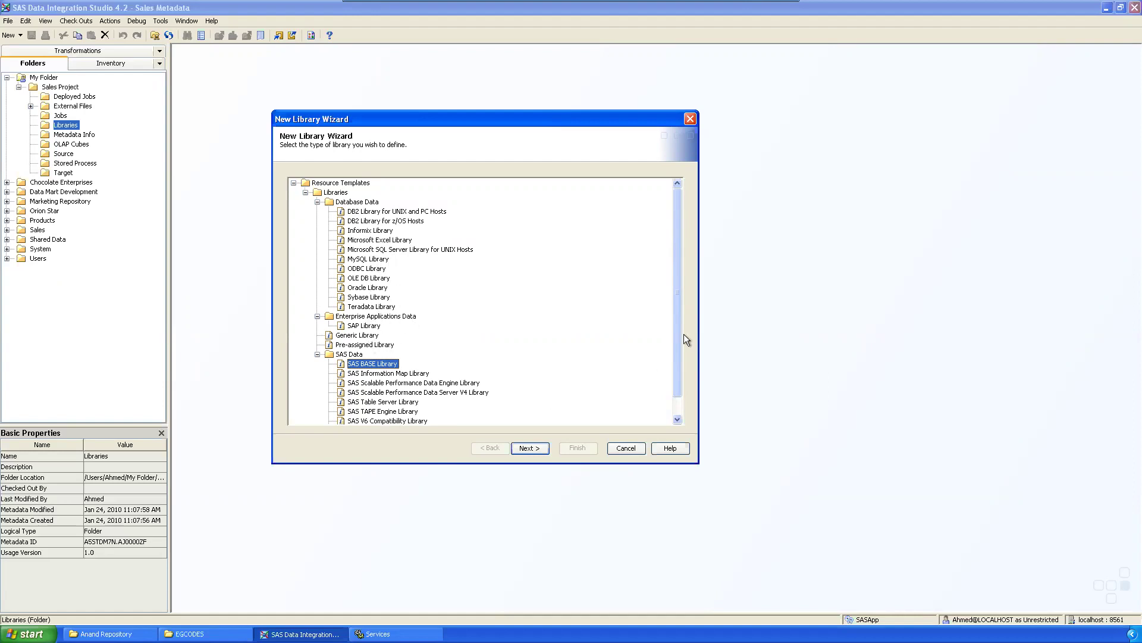
left_click_drag(681, 313, 680, 365)
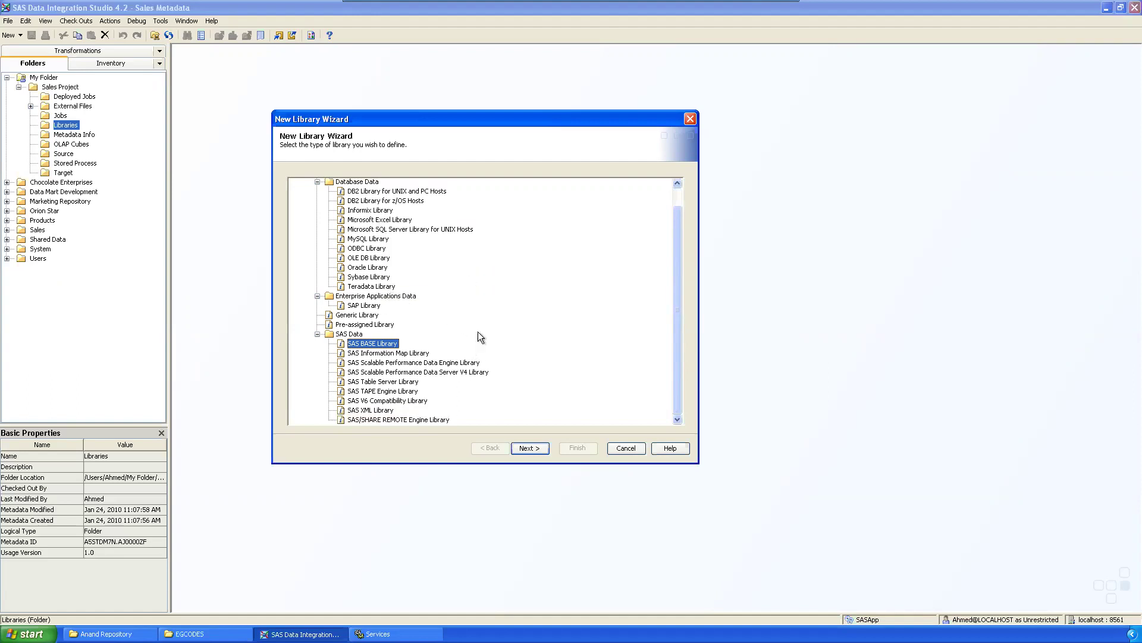
left_click(527, 446)
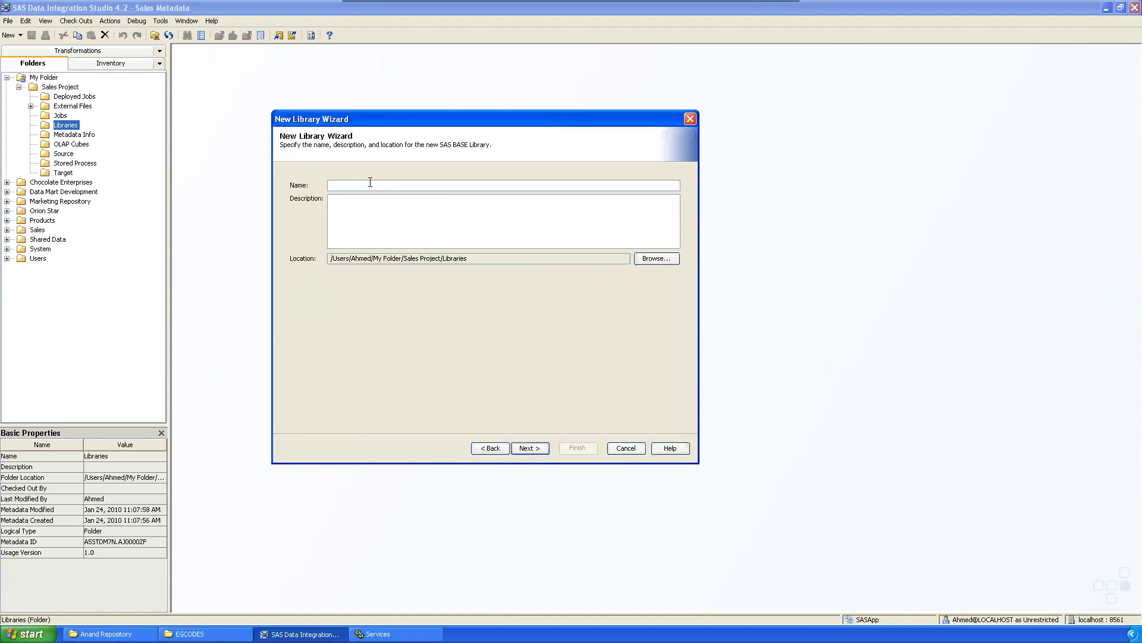
Step: Name the new library Source Library and assign it to the SASApp server
type("Source Library")
left_click_drag(319, 112, 316, 107)
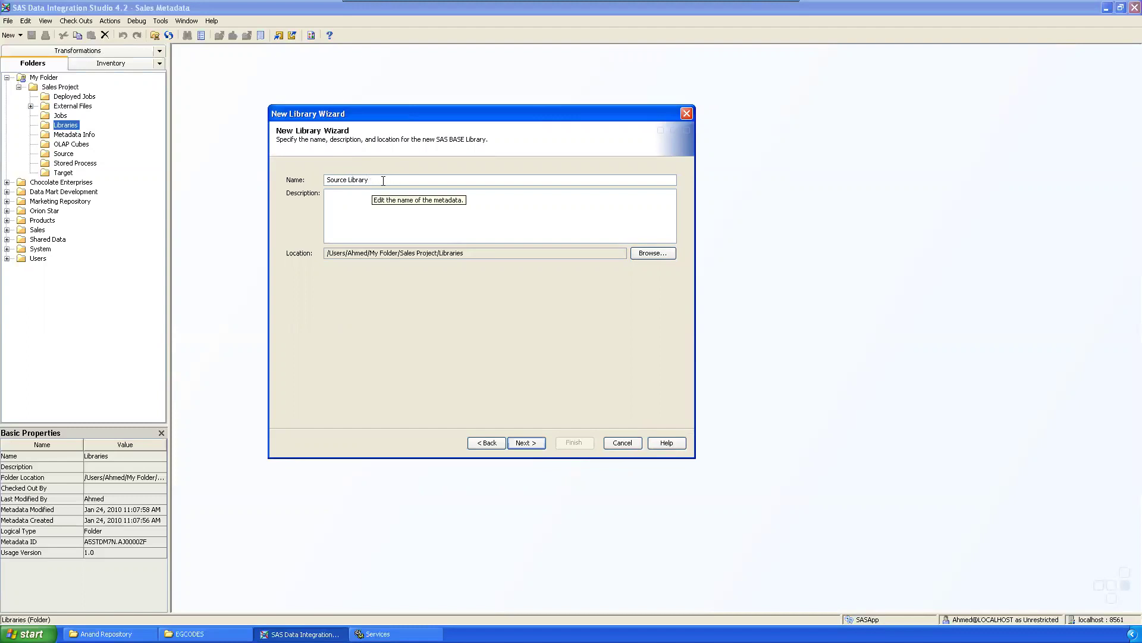
triple_click(354, 180)
left_click(369, 180)
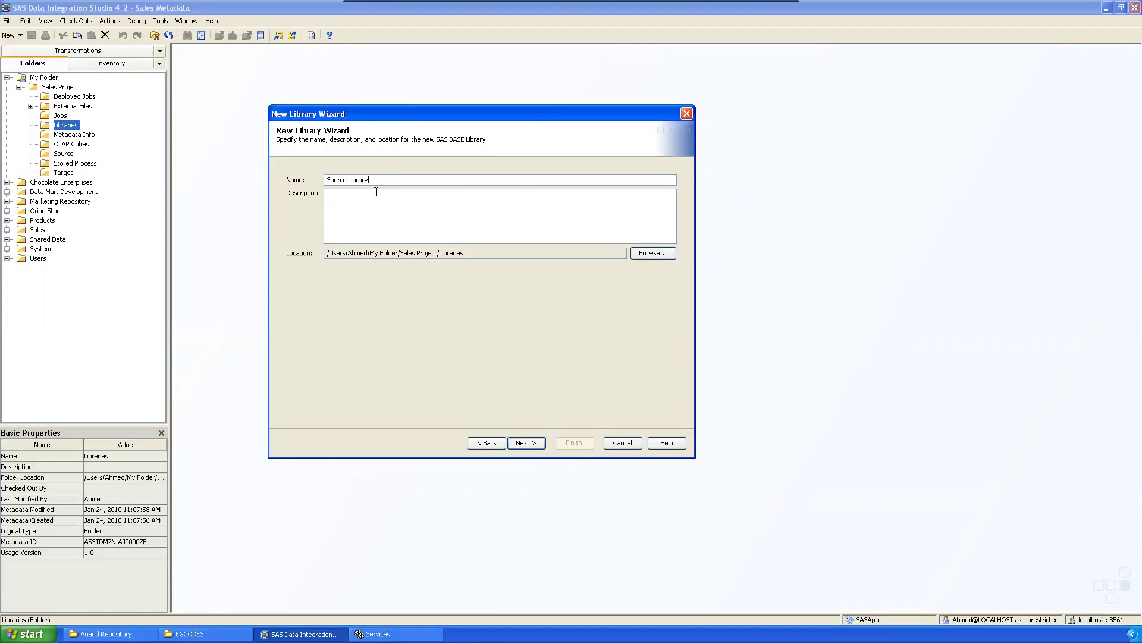
left_click(530, 444)
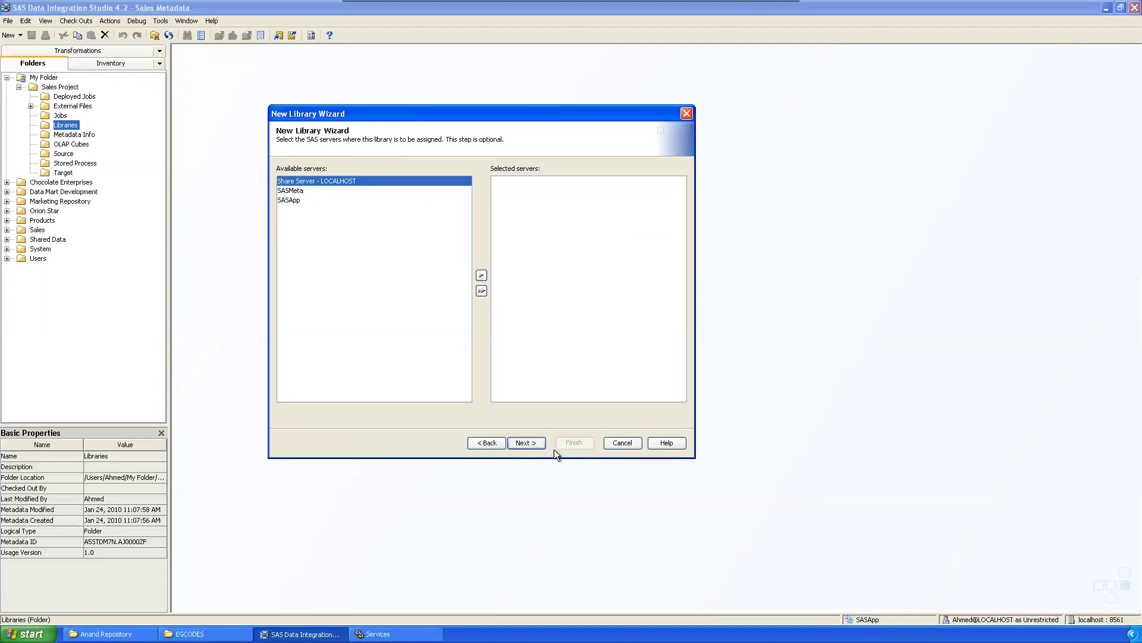
left_click(284, 200)
left_click(482, 275)
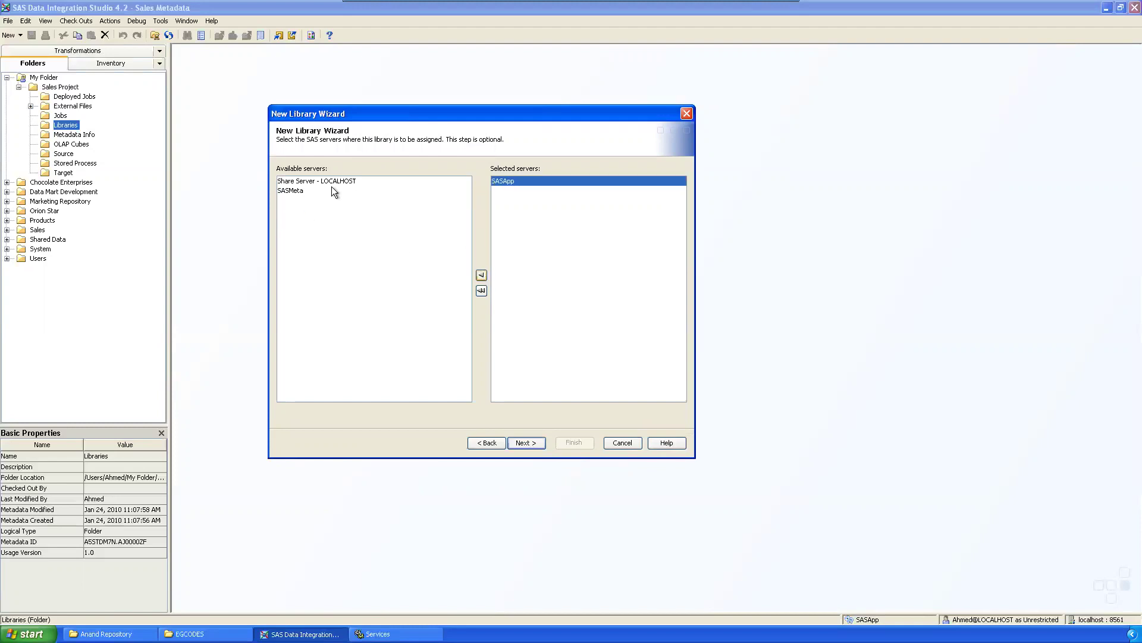
left_click(526, 443)
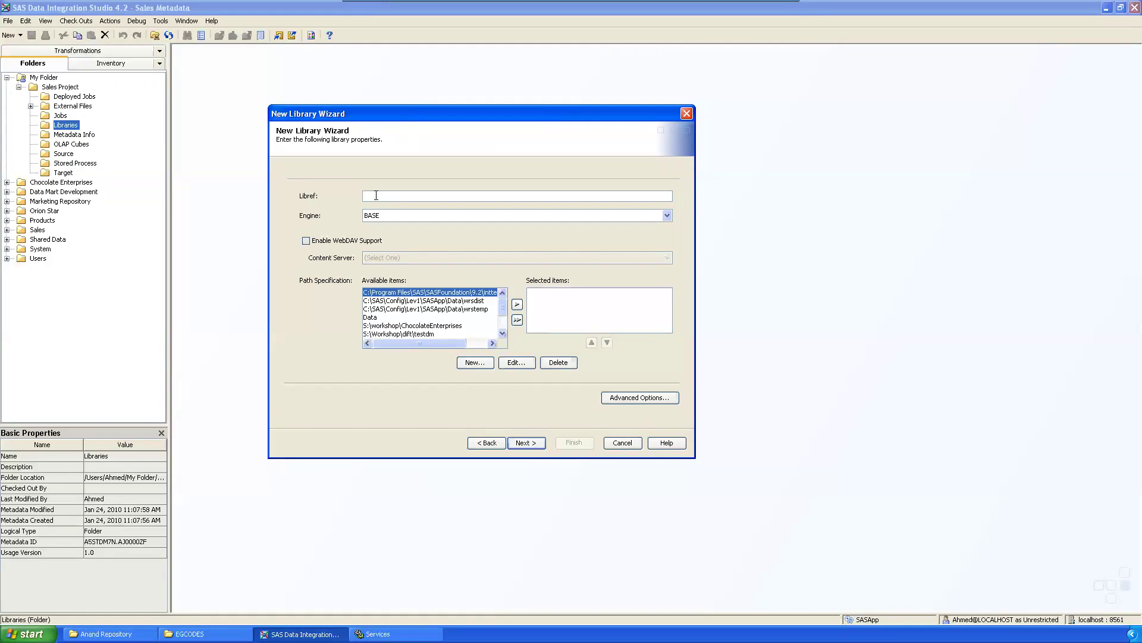
Step: Set the libref to Source and copy the path of the EGCODES folder that holds the SAS data sets
type("ourc")
left_click(190, 633)
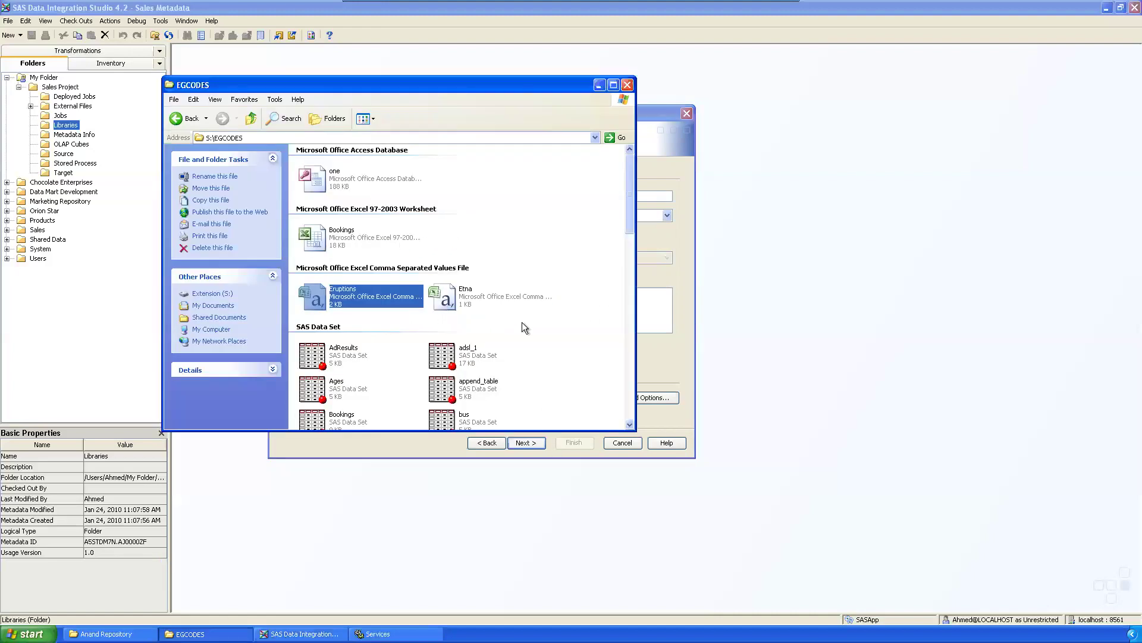
scroll(522, 326, "down", 3)
left_click_drag(412, 431, 412, 543)
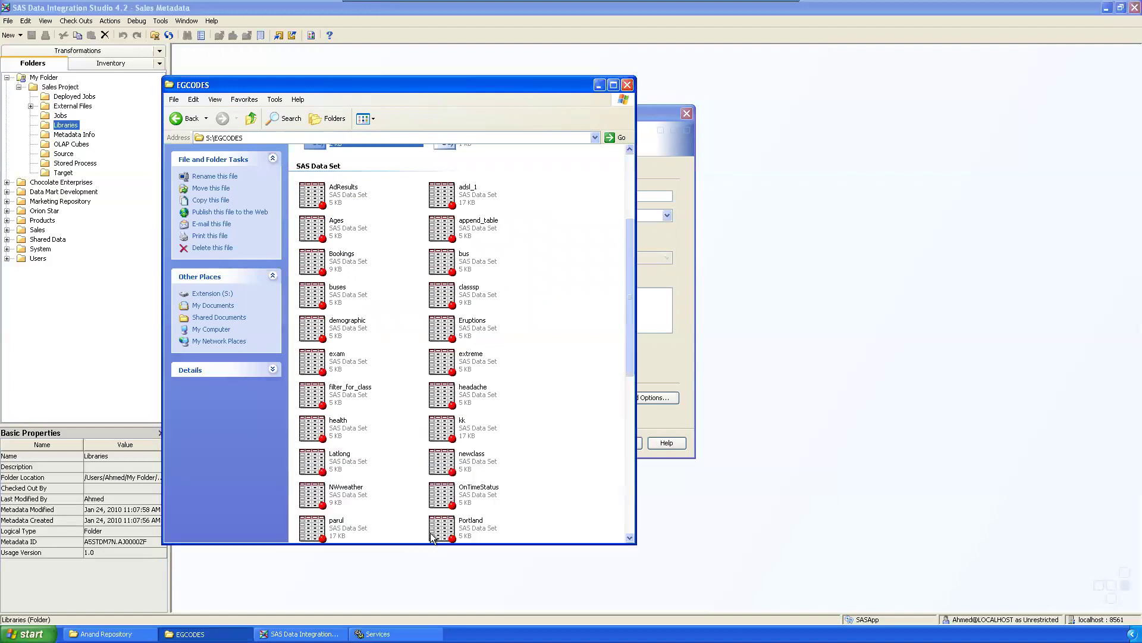
left_click_drag(542, 520, 321, 214)
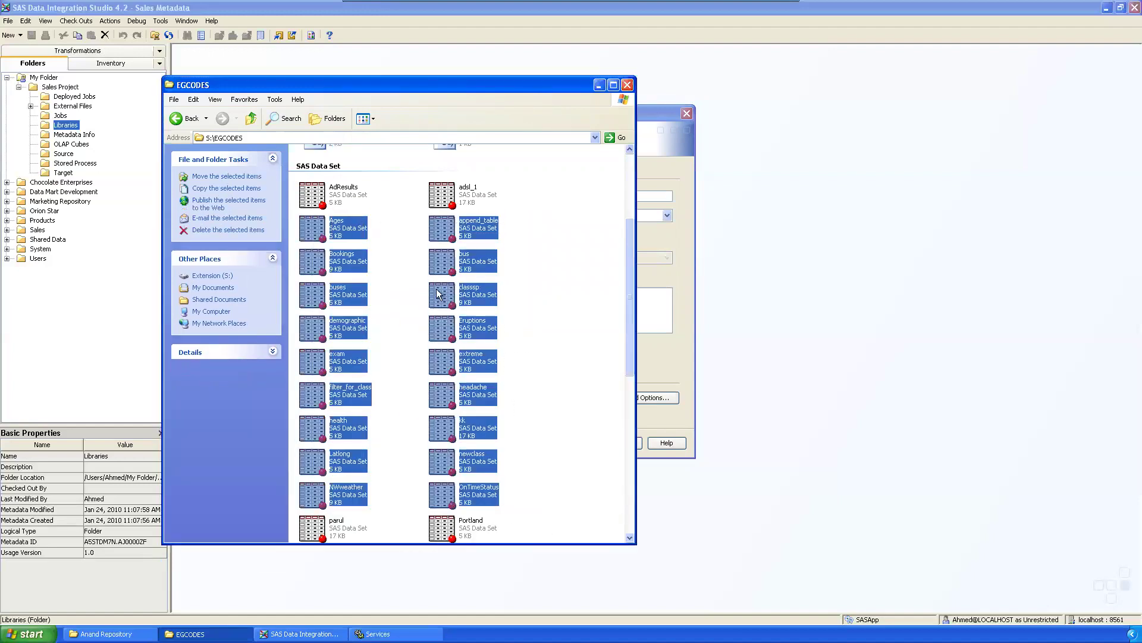
left_click(569, 354)
left_click(252, 138)
key("ctrl+c")
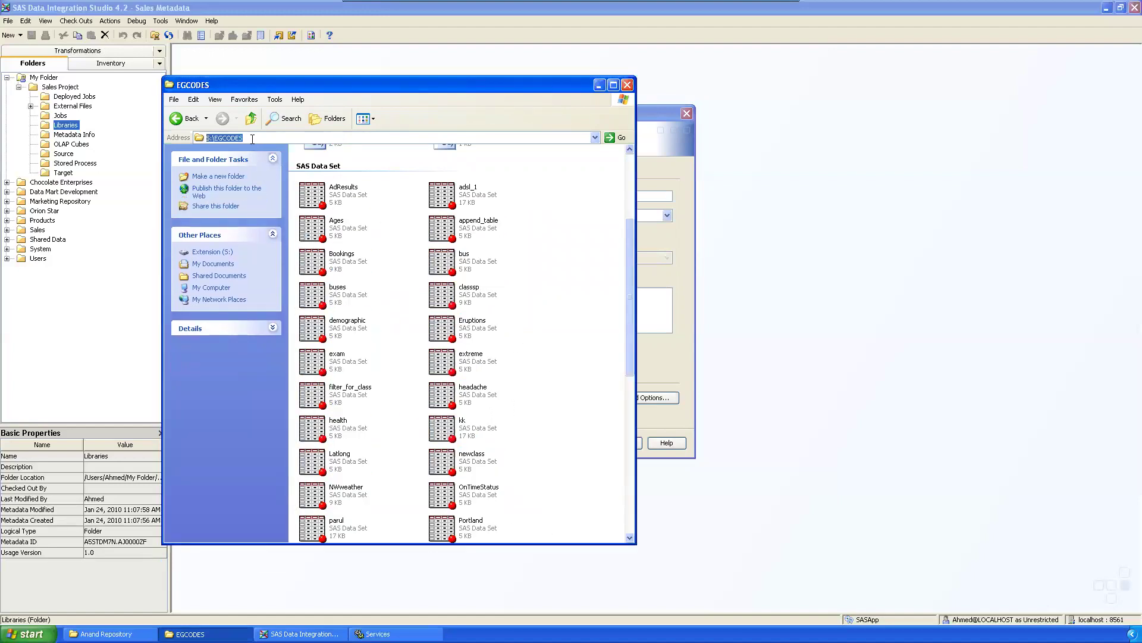
Step: Add S:\EGCODES as the library's path specification and proceed to the library summary
left_click(599, 84)
left_click(486, 365)
left_click(573, 277)
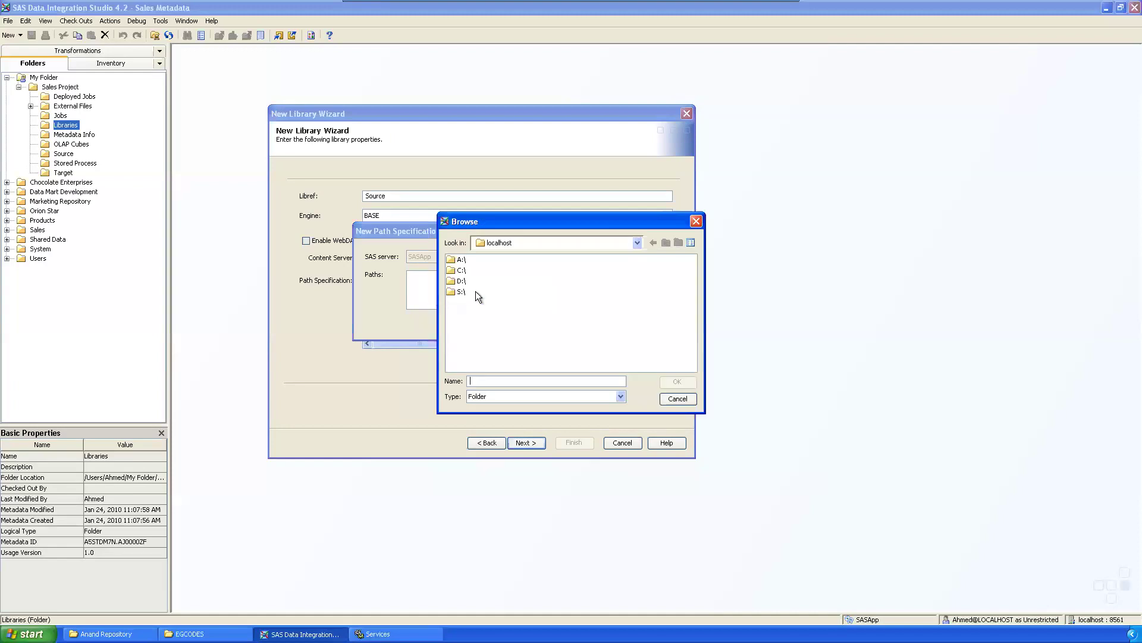
key("ctrl+v")
left_click(677, 382)
left_click(501, 328)
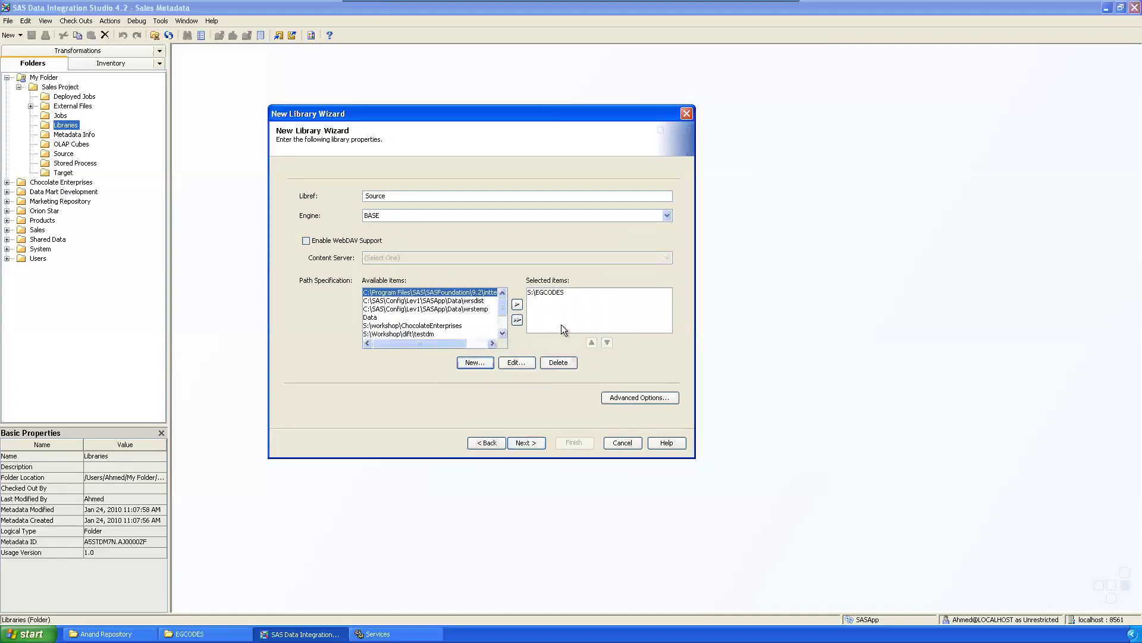
left_click(527, 443)
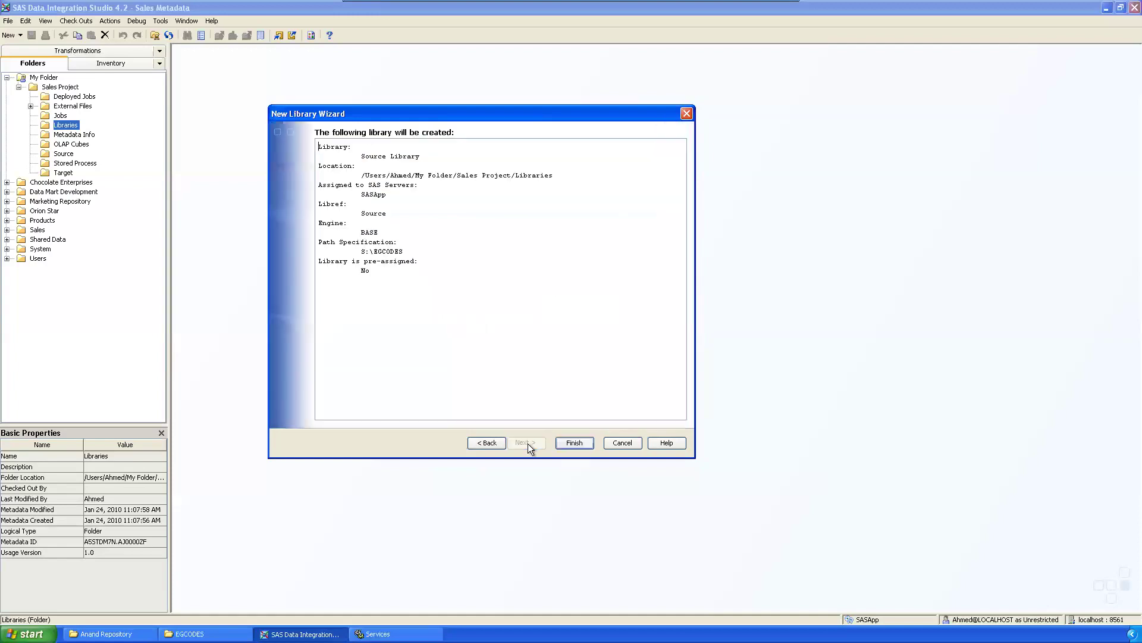
Step: Finish creating the Source Library, then enlarge the Basic Properties area and its value column to examine the library's details
left_click(575, 444)
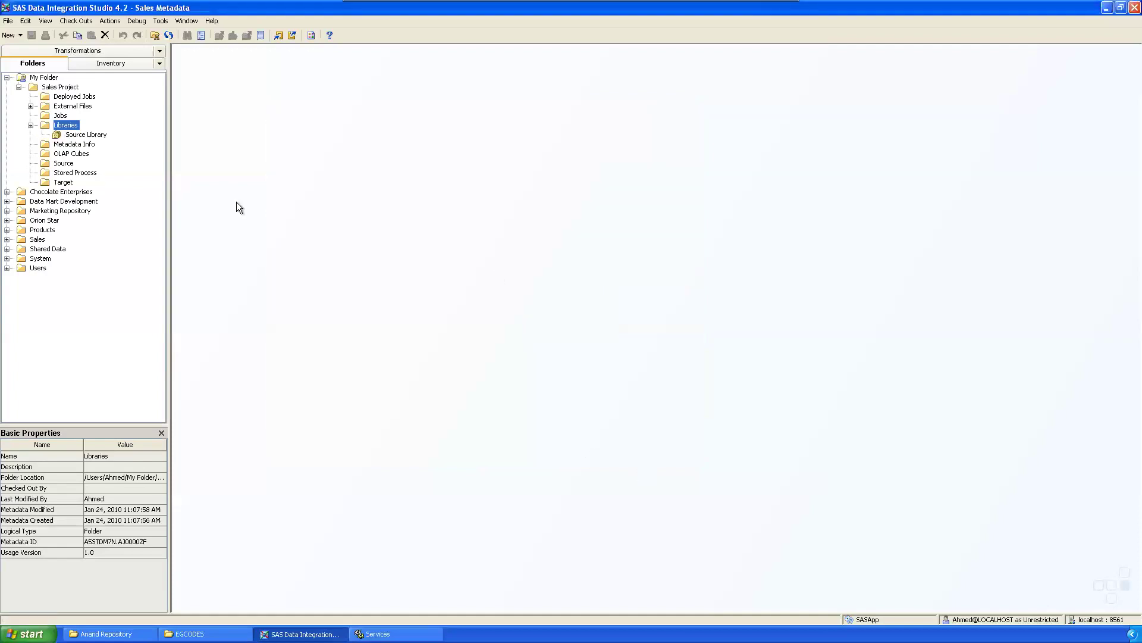
left_click(90, 135)
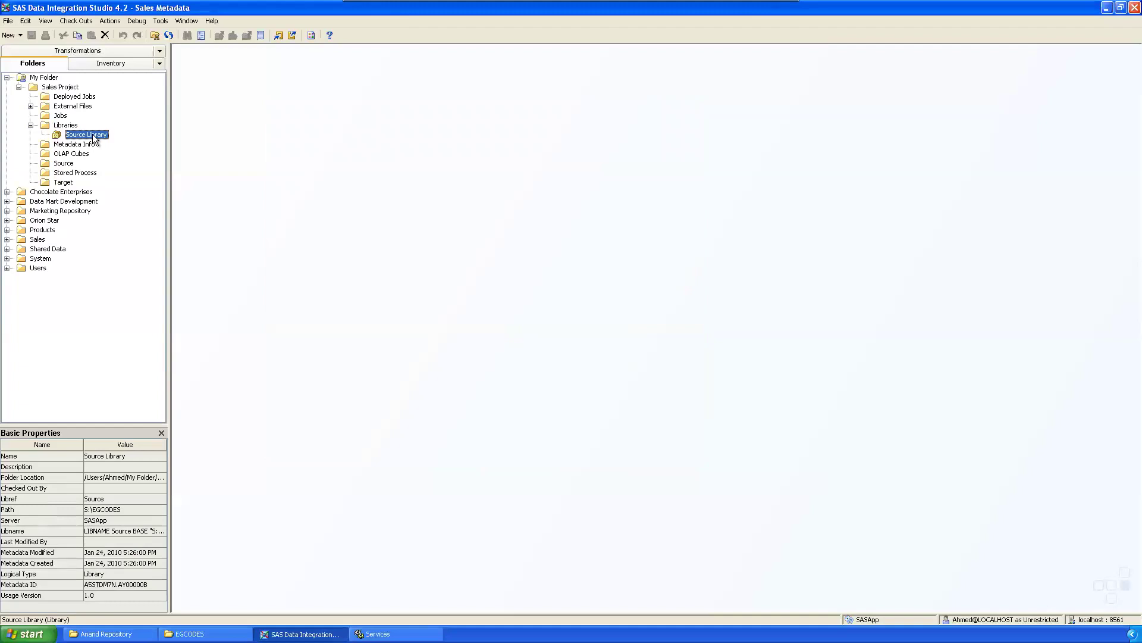
left_click_drag(169, 214, 184, 214)
left_click_drag(98, 424, 96, 372)
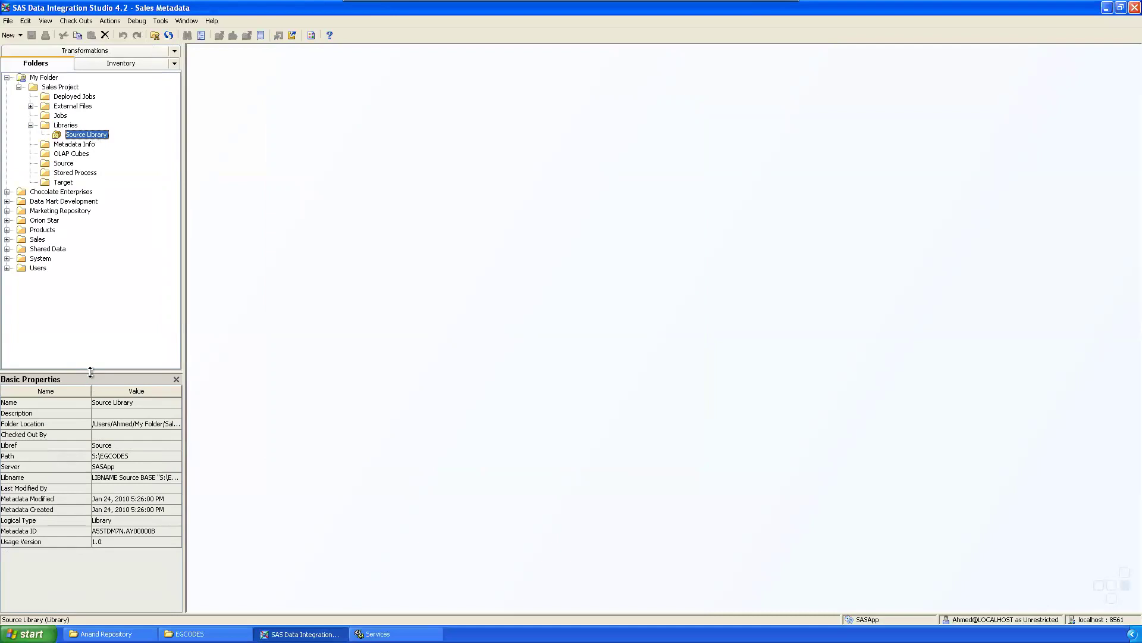
left_click_drag(90, 389, 63, 390)
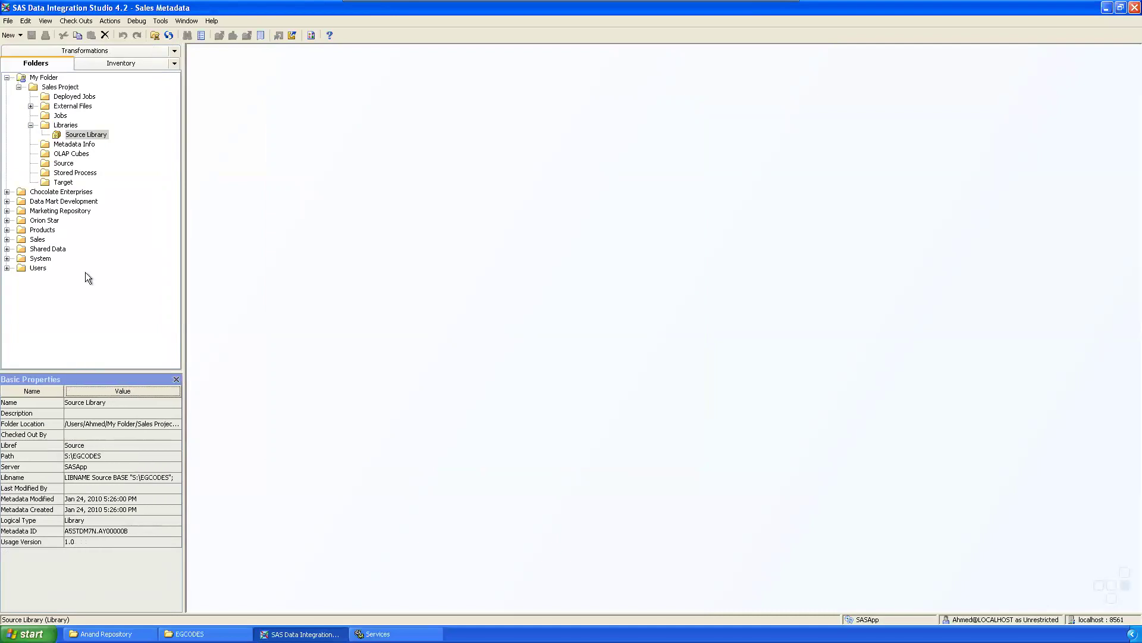
left_click(130, 306)
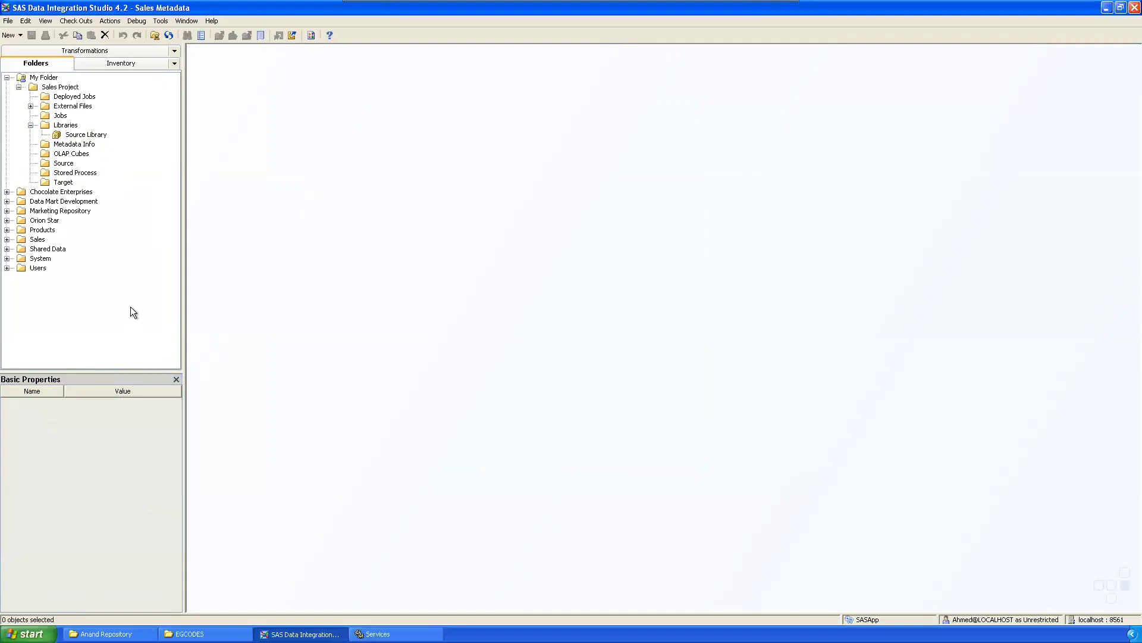
left_click(82, 137)
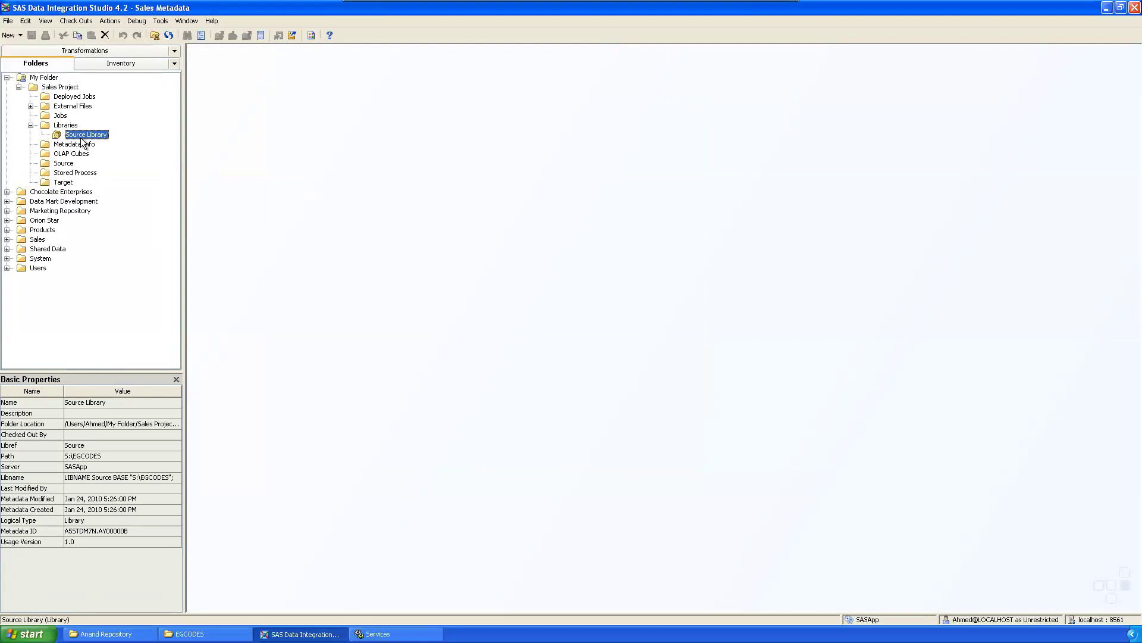
Step: Rename the Sales Project's Source folder as Source Tables
left_click(30, 125)
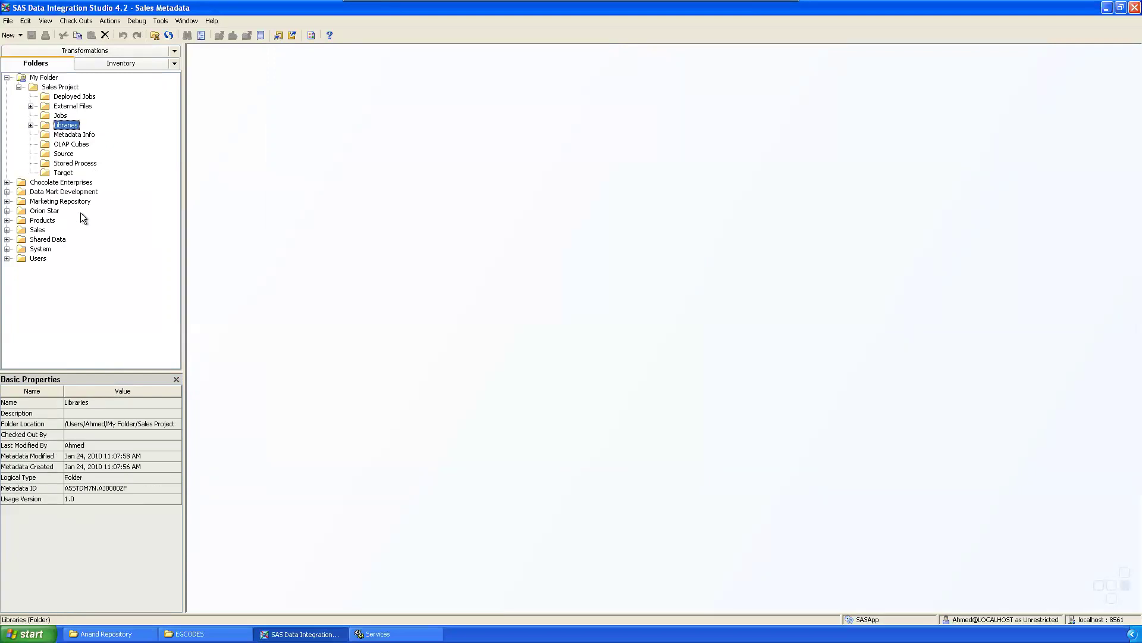
left_click(67, 156)
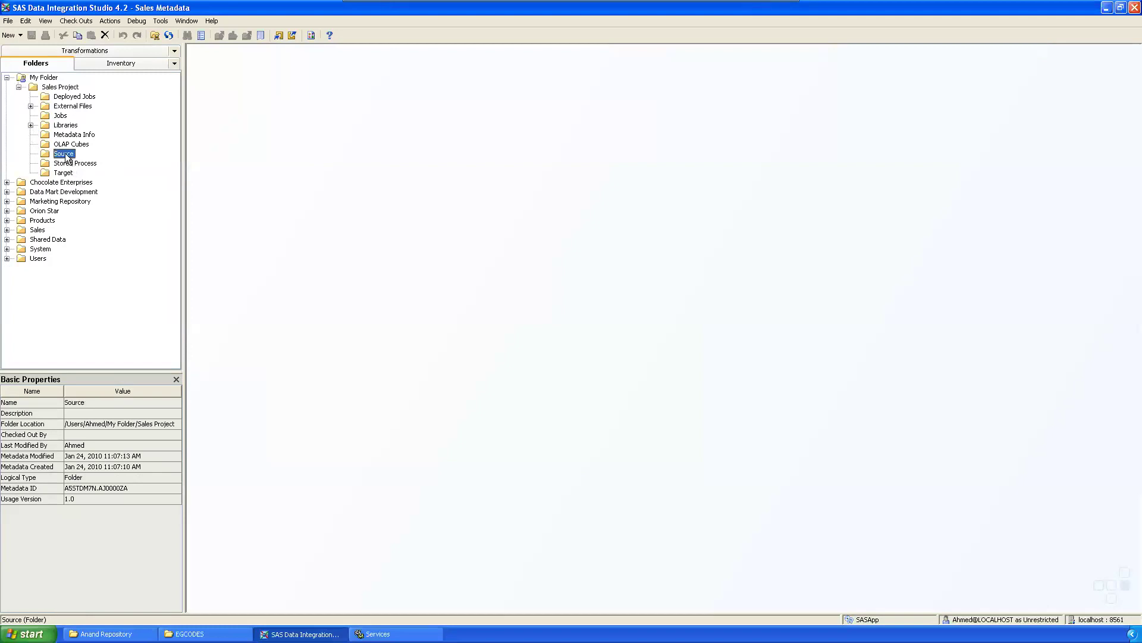
left_click(67, 157)
left_click(88, 154)
type("Tables")
key("Return")
left_click(30, 125)
left_click(104, 135)
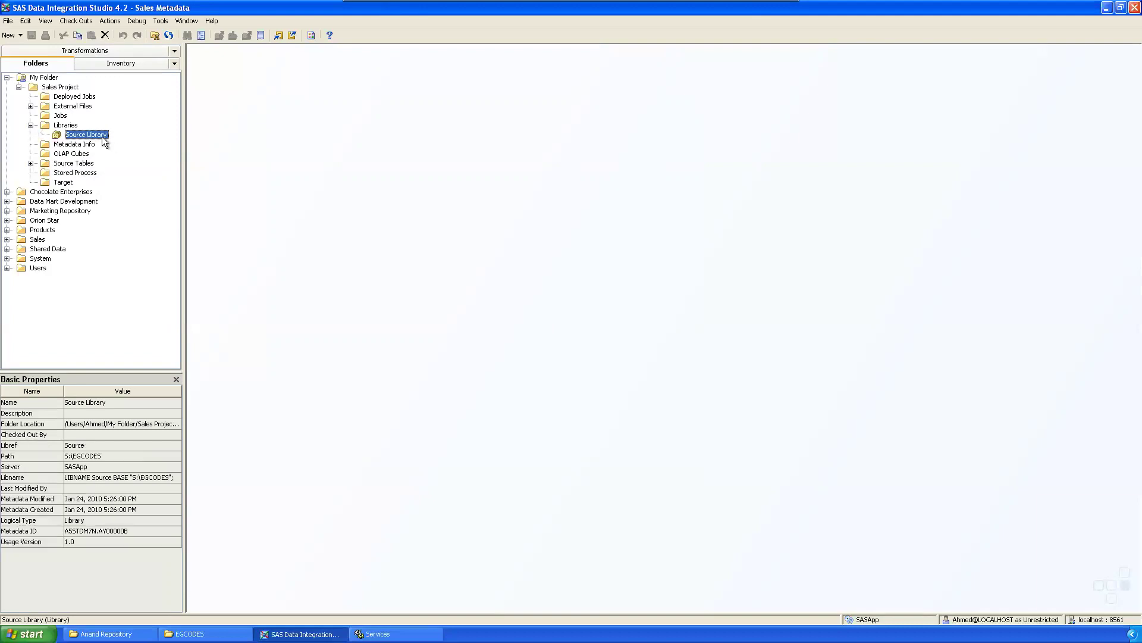
left_click(30, 125)
left_click(63, 155)
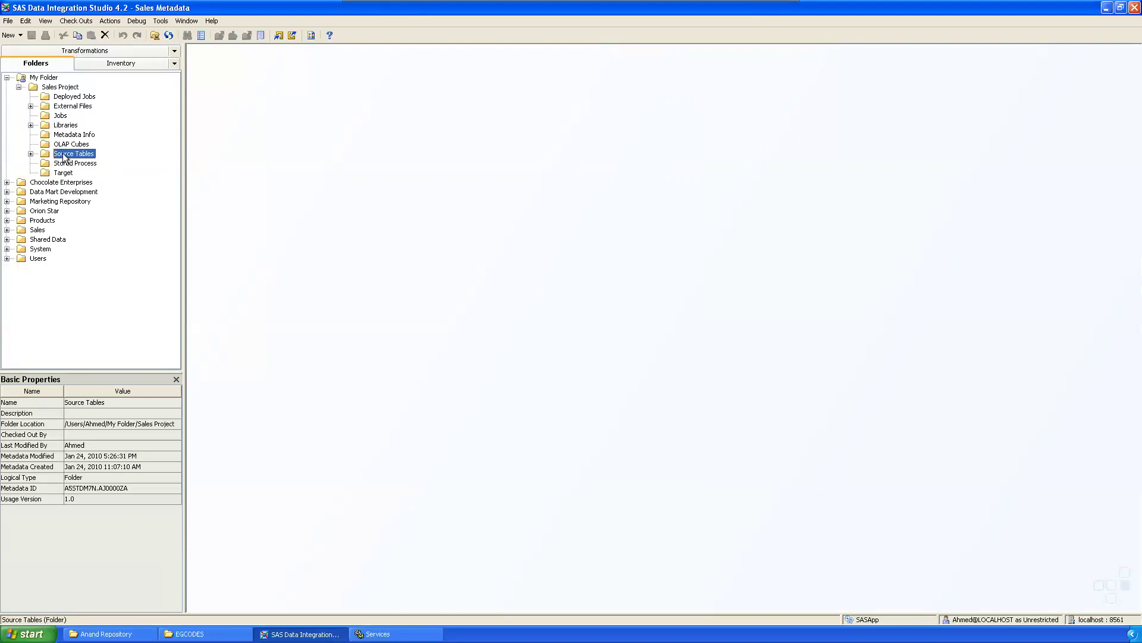
right_click(64, 155)
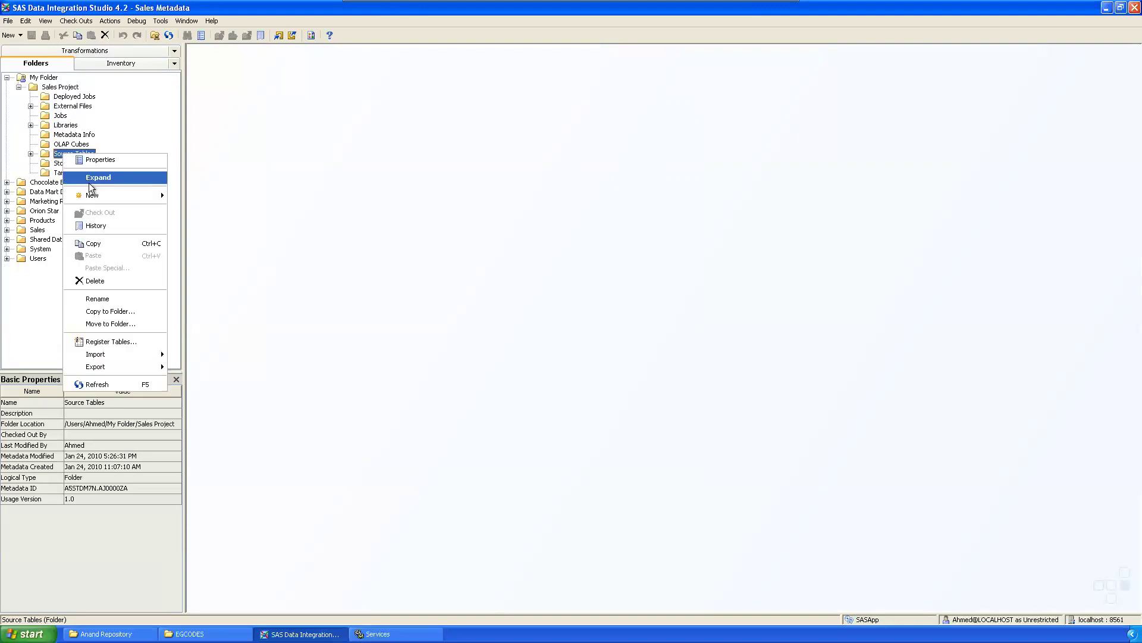
mouse_move(98, 196)
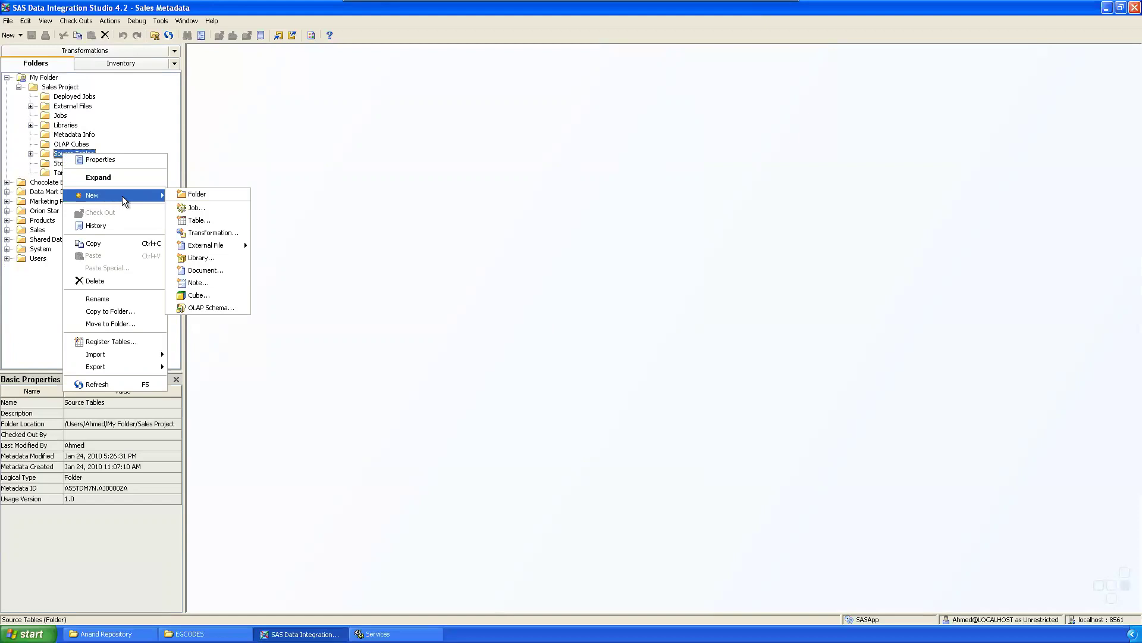
left_click(202, 221)
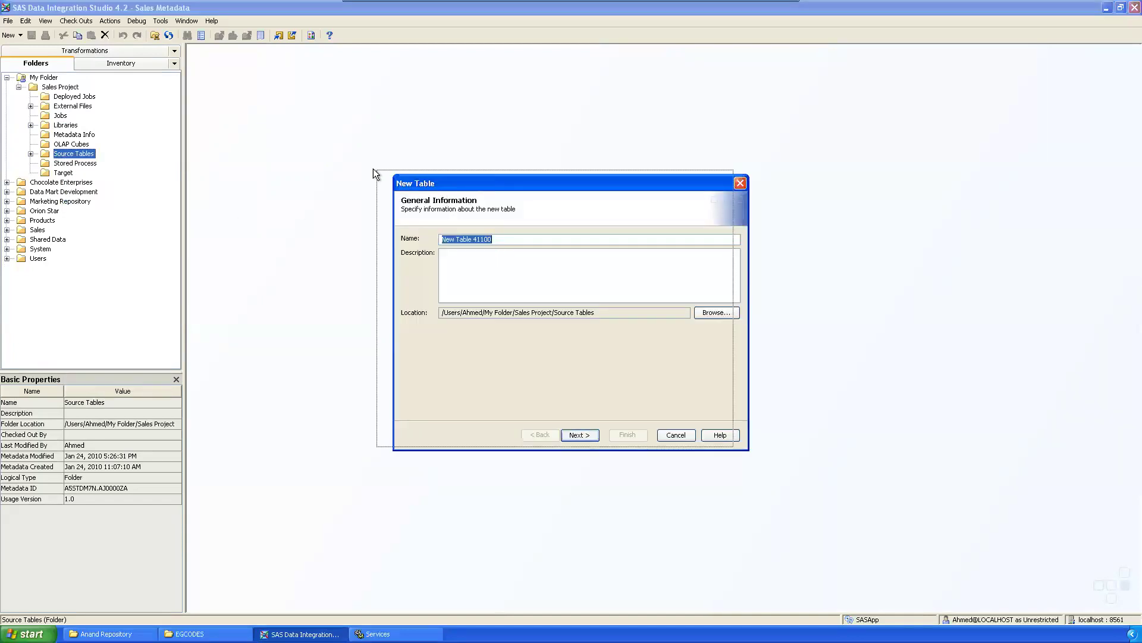
left_click_drag(425, 182, 334, 162)
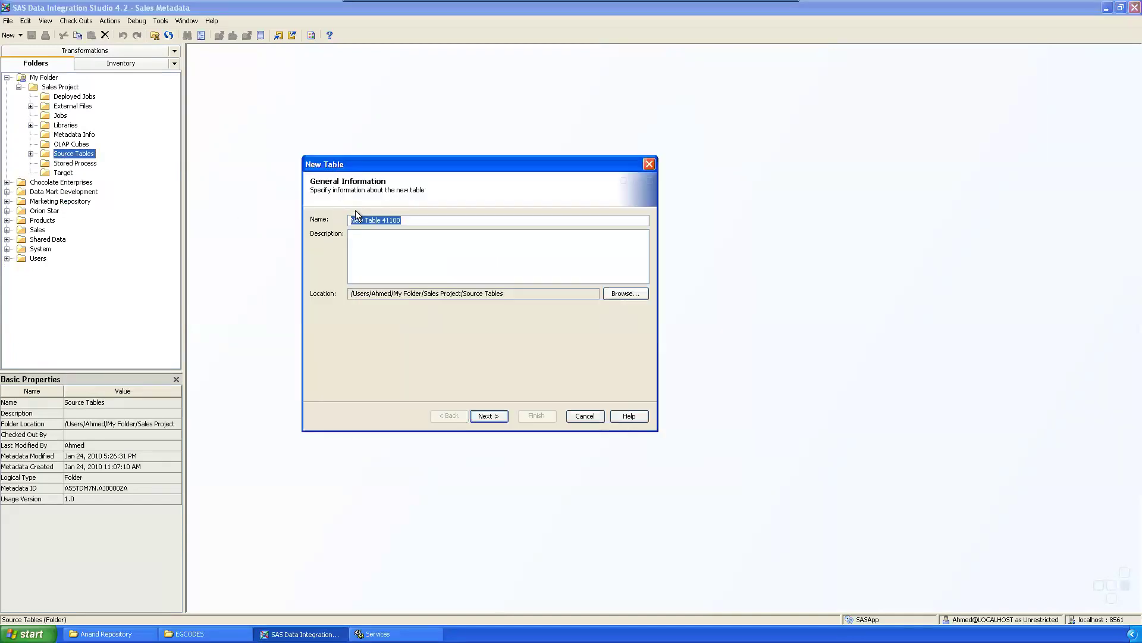
left_click(649, 164)
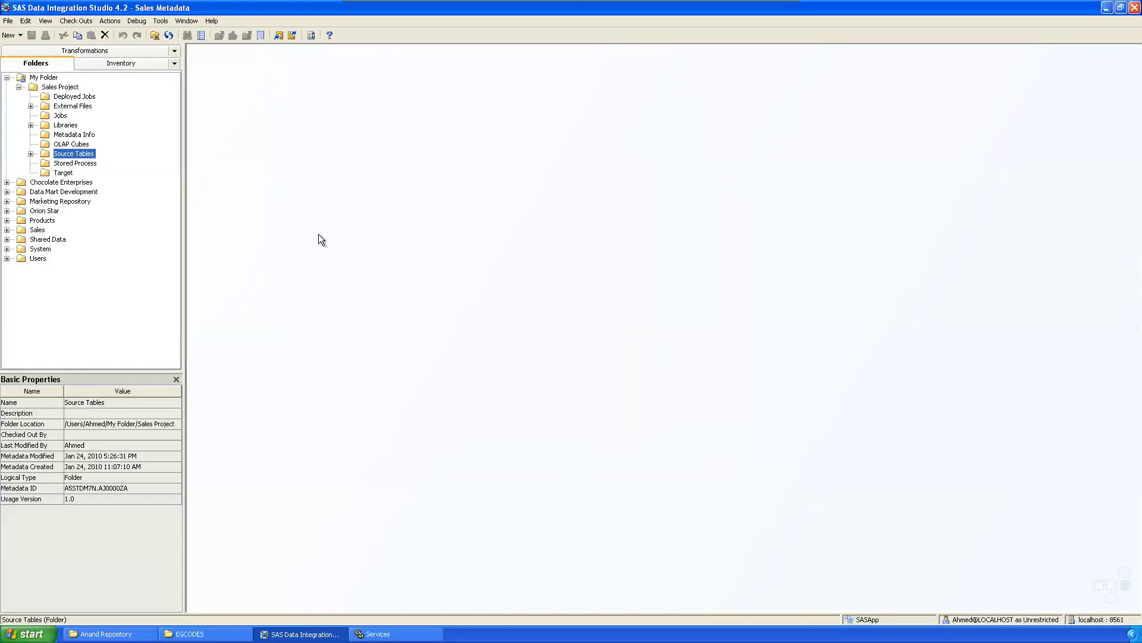
Step: Start registering SAS tables in the Source Tables folder, using Source Library as the SAS library
right_click(69, 156)
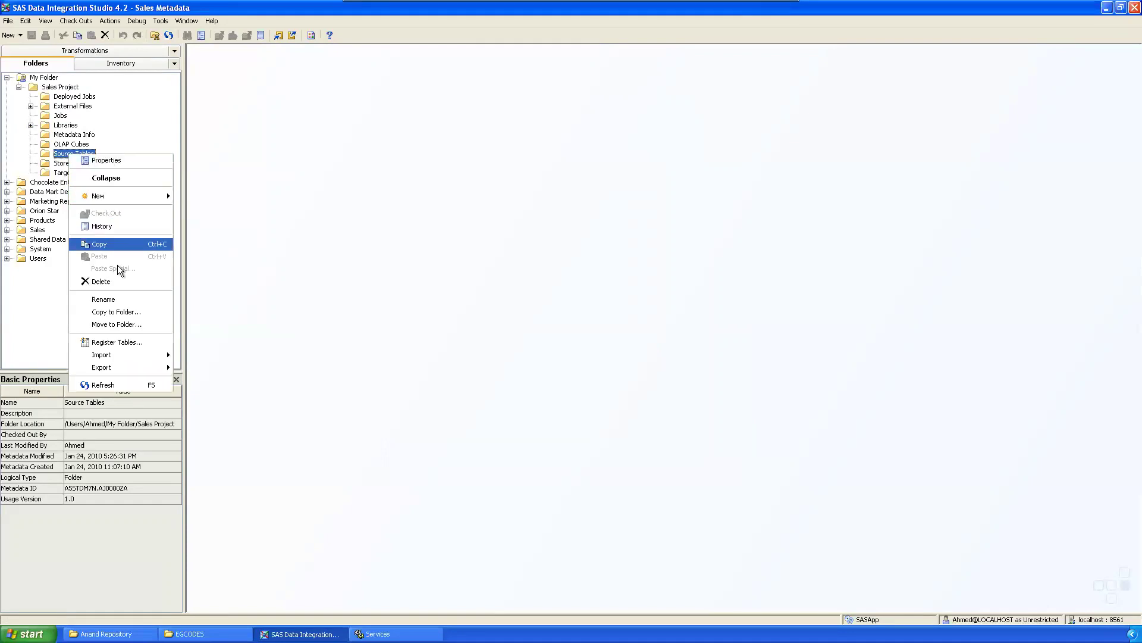
left_click(128, 344)
left_click_drag(451, 213, 320, 135)
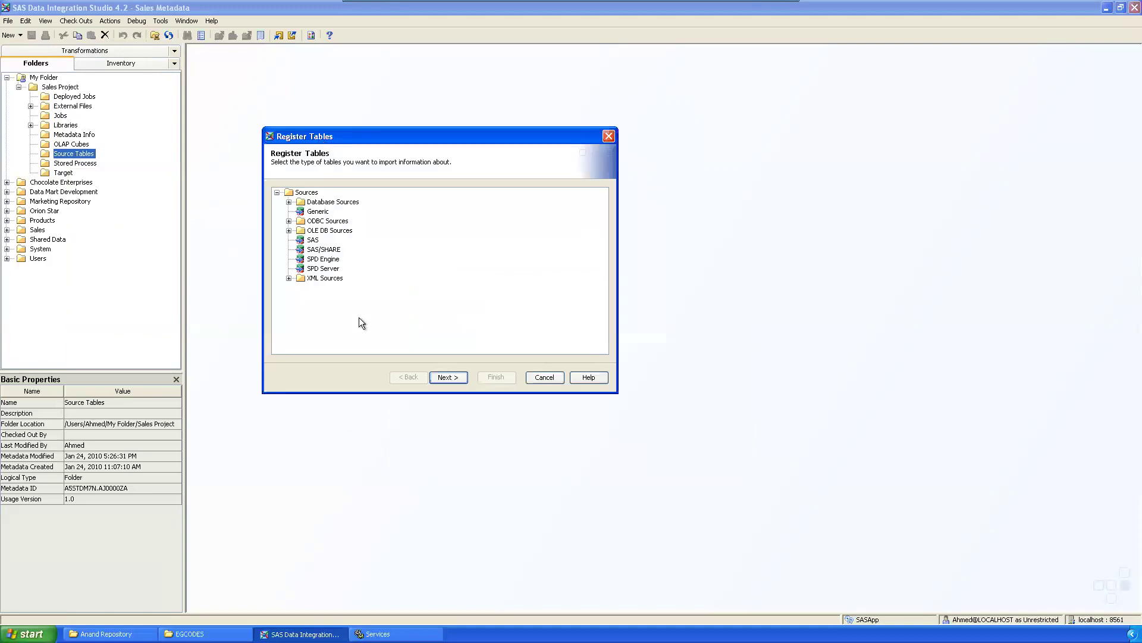
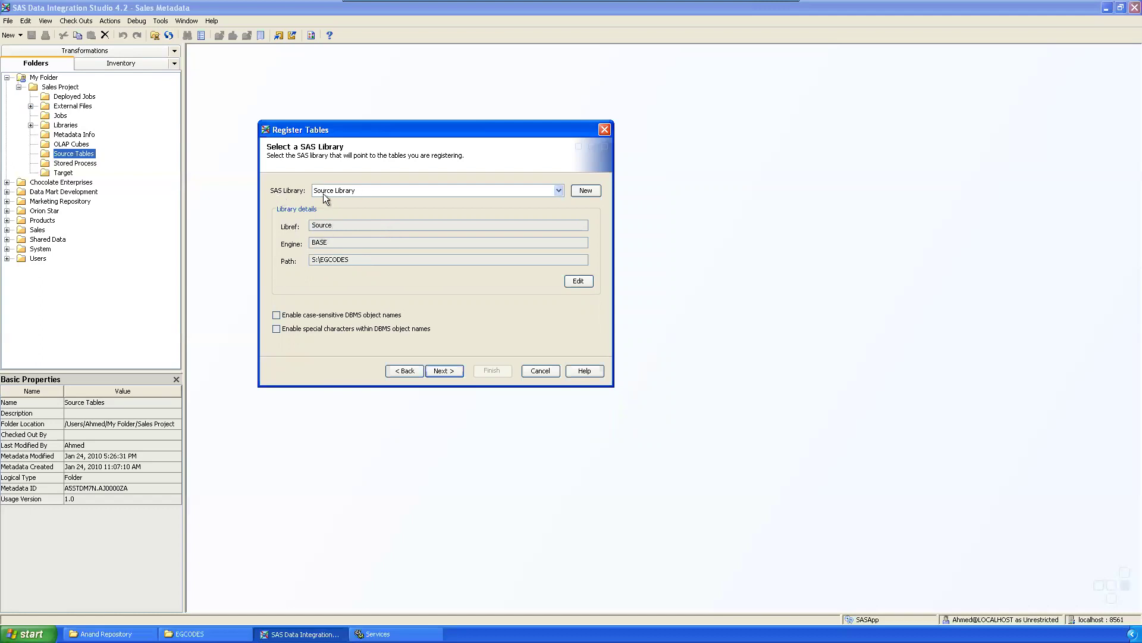
left_click(450, 370)
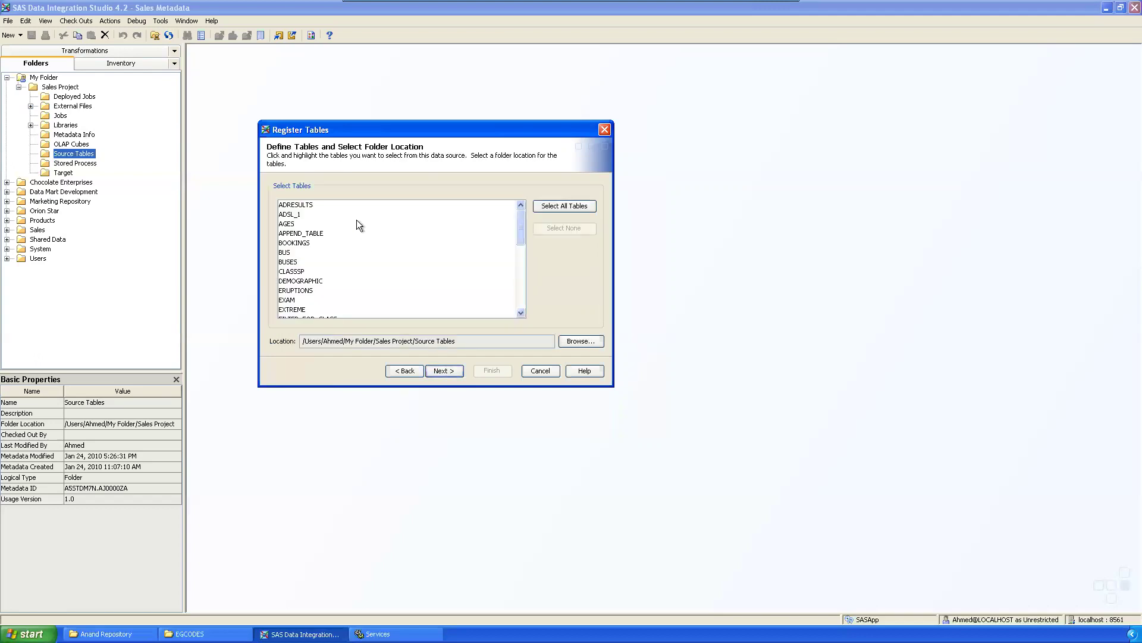
Step: Enlarge the Register Tables dialog and select the ADSL_1, BOOKINGS, DEMOGRAPHIC and HEADACHE tables
left_click_drag(367, 387, 360, 544)
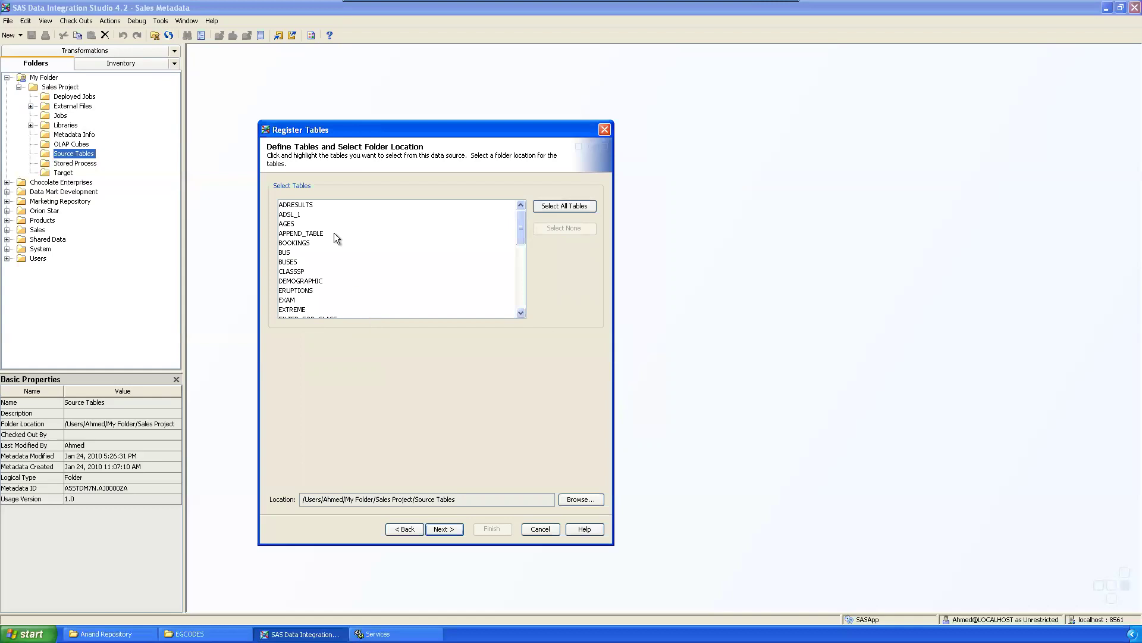
mouse_move(519, 220)
left_mouse_down()
mouse_move(523, 294)
mouse_move(515, 219)
left_mouse_up()
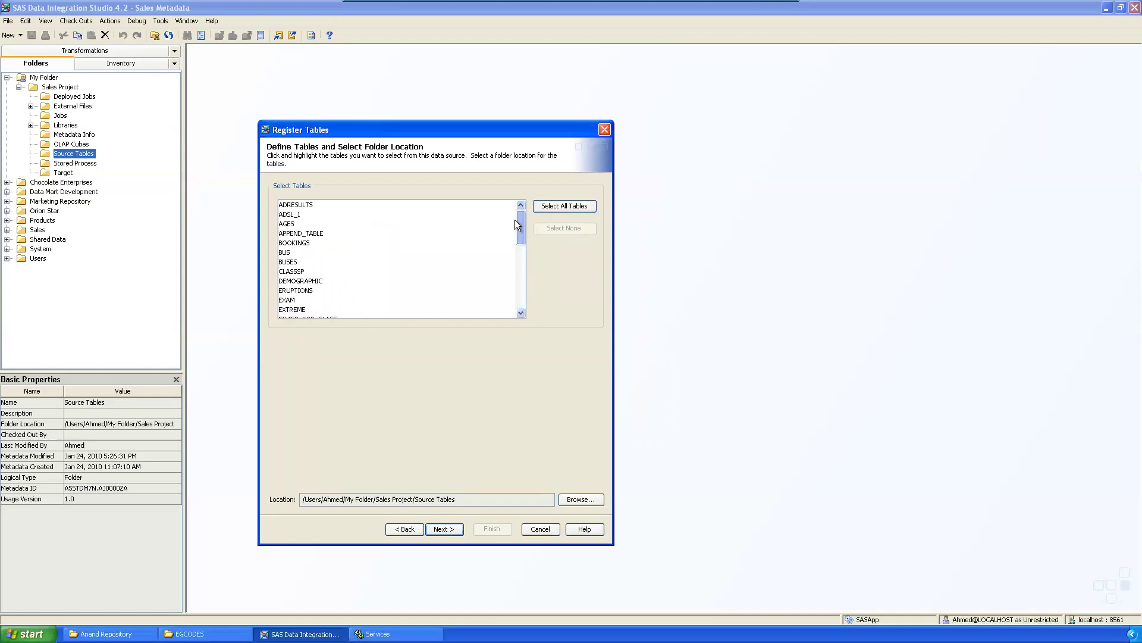
left_click(305, 280)
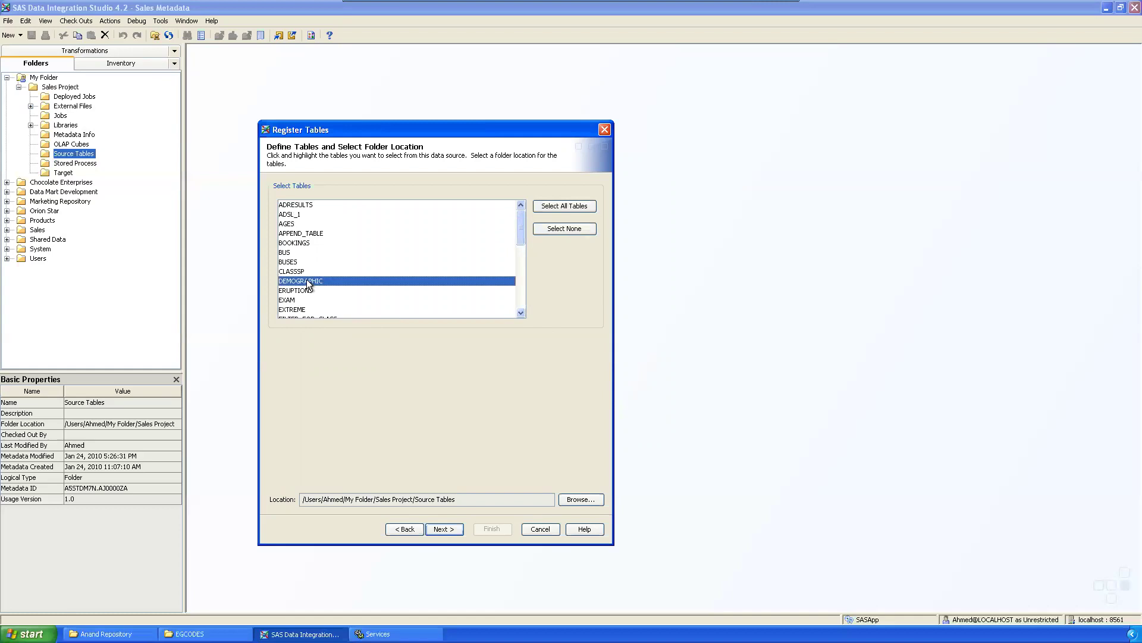
left_click(291, 212, "ctrl")
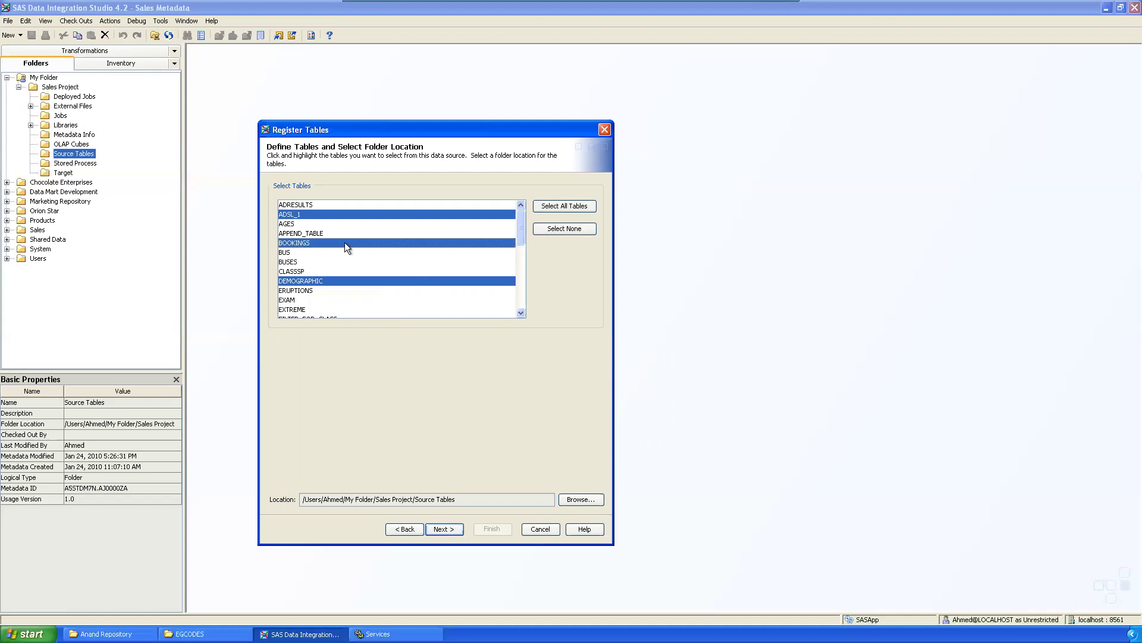
left_click_drag(520, 233, 521, 255)
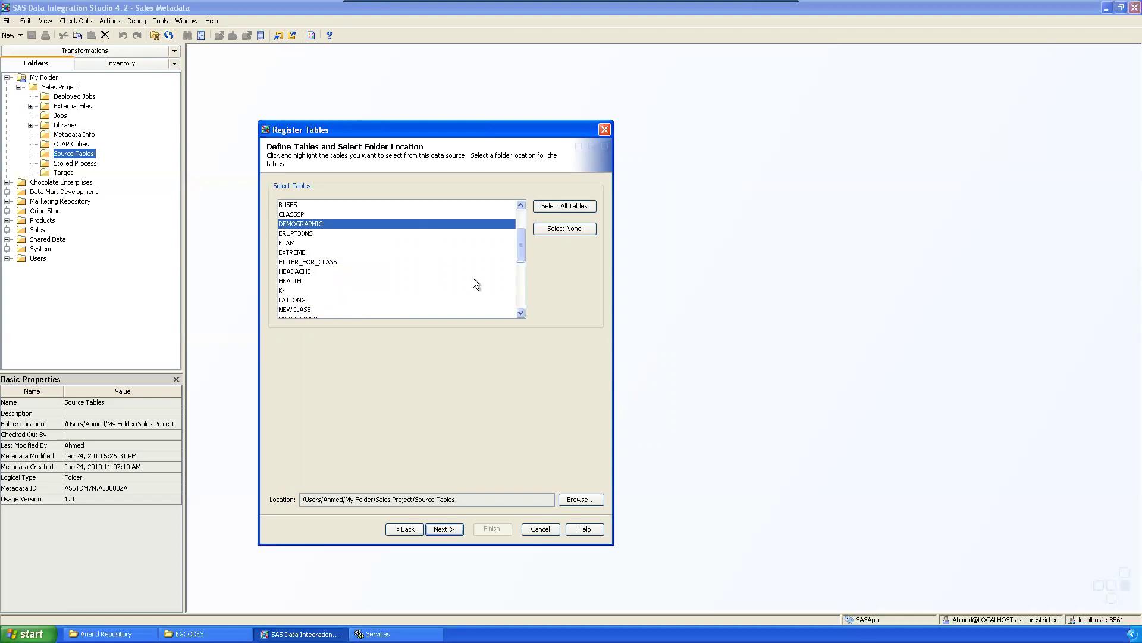
left_click(300, 271, "ctrl")
Step: Add PORTLAND, SEATTLE, SHOES, TOURS and VOLCANOES to the table selection and proceed to the metadata summary
left_click_drag(521, 256, 517, 287)
left_click(299, 292, "ctrl")
left_click(306, 300, "ctrl")
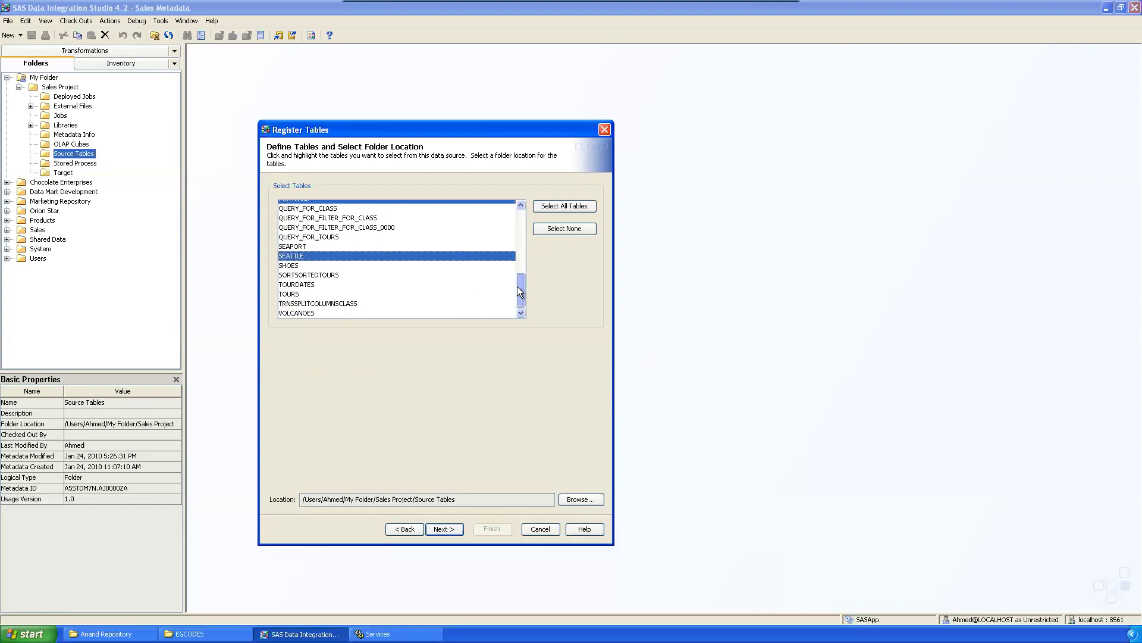
left_click(294, 265, "ctrl")
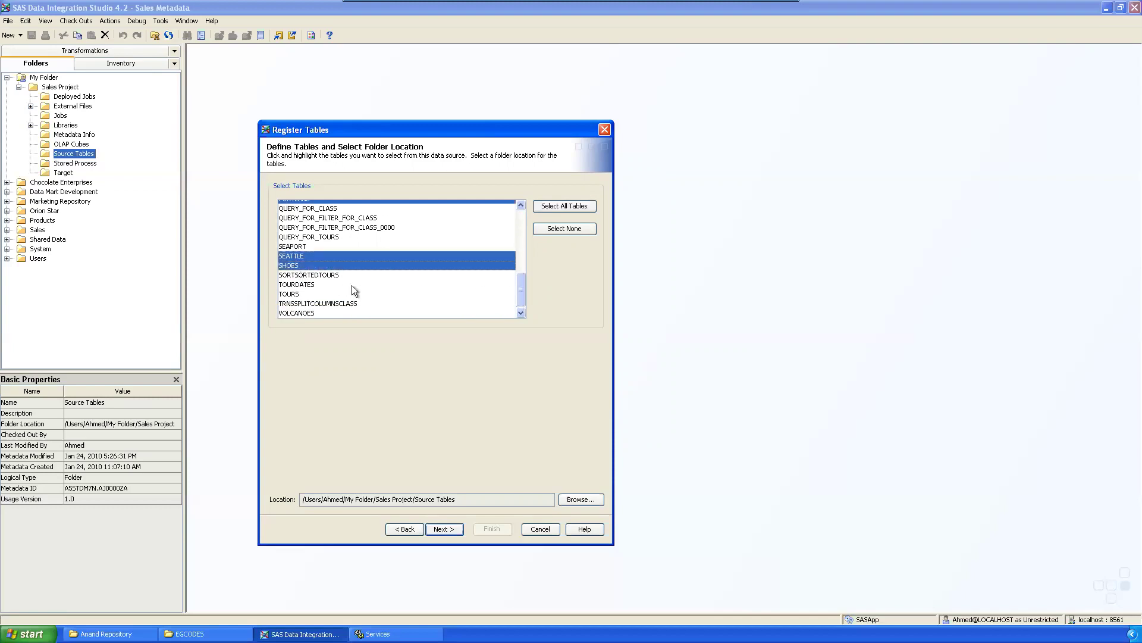
left_click(297, 294, "ctrl")
left_click(308, 314, "ctrl")
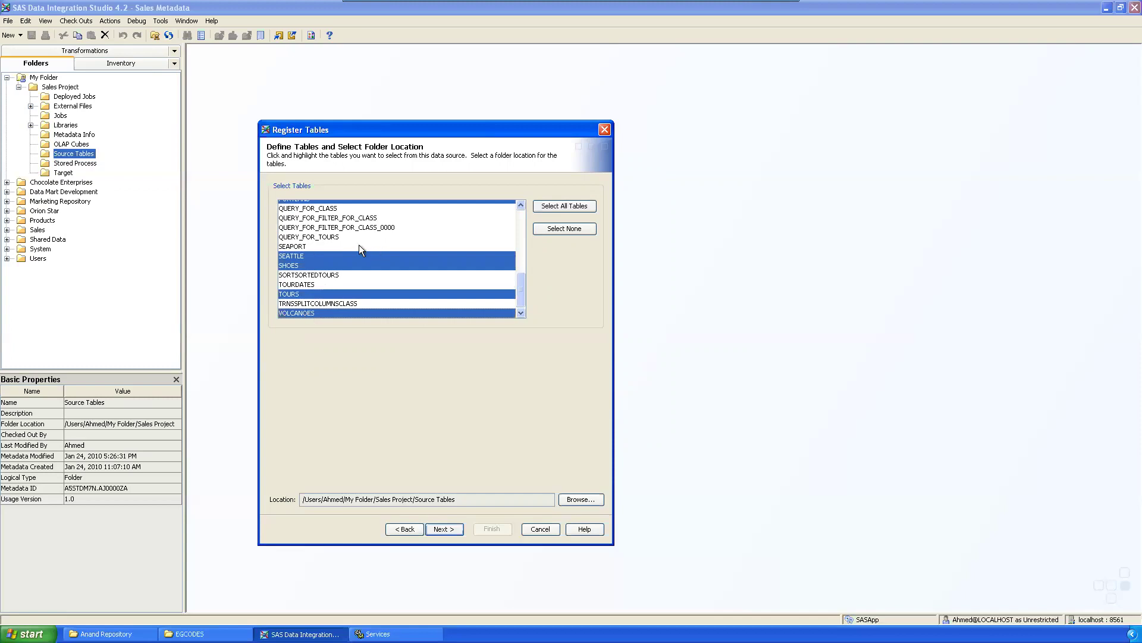
left_click(441, 527)
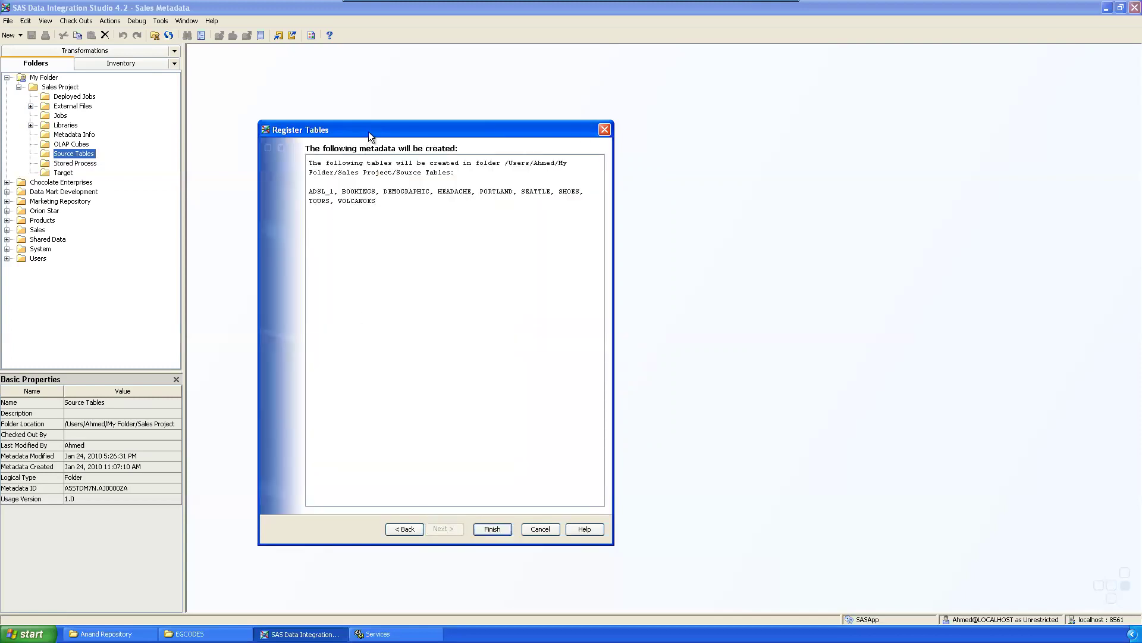
Step: Review the list of tables in the summary and finish registering them in the Source Tables folder
left_click_drag(369, 131, 357, 135)
left_click_drag(301, 170, 365, 205)
left_click(428, 233)
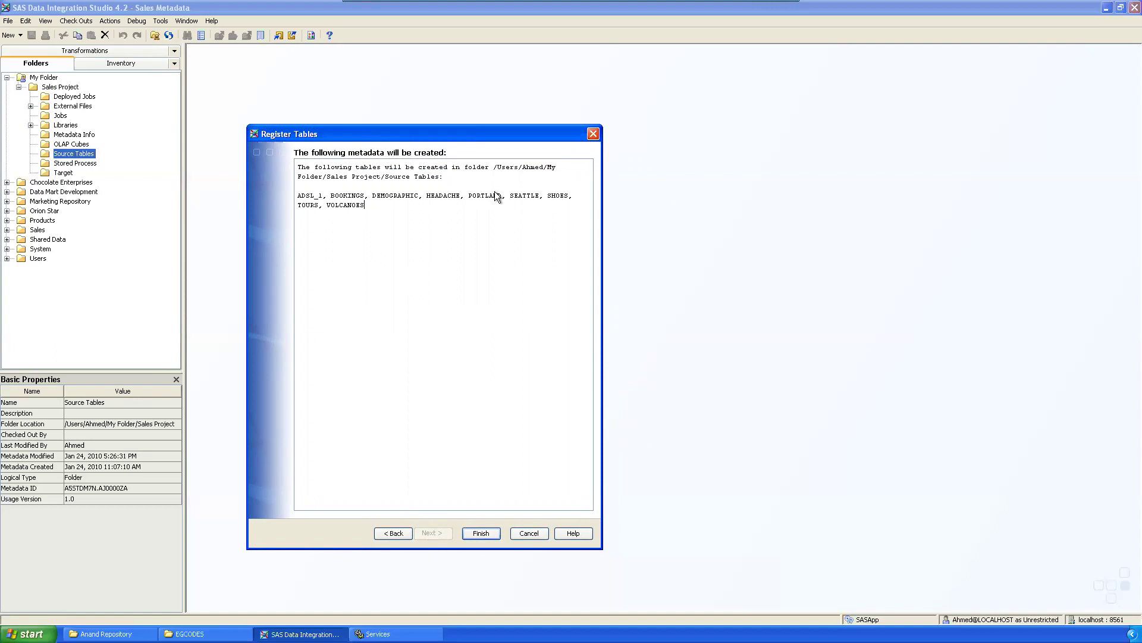
left_click(526, 169)
left_click_drag(306, 195, 366, 204)
left_click(367, 205)
left_click(474, 534)
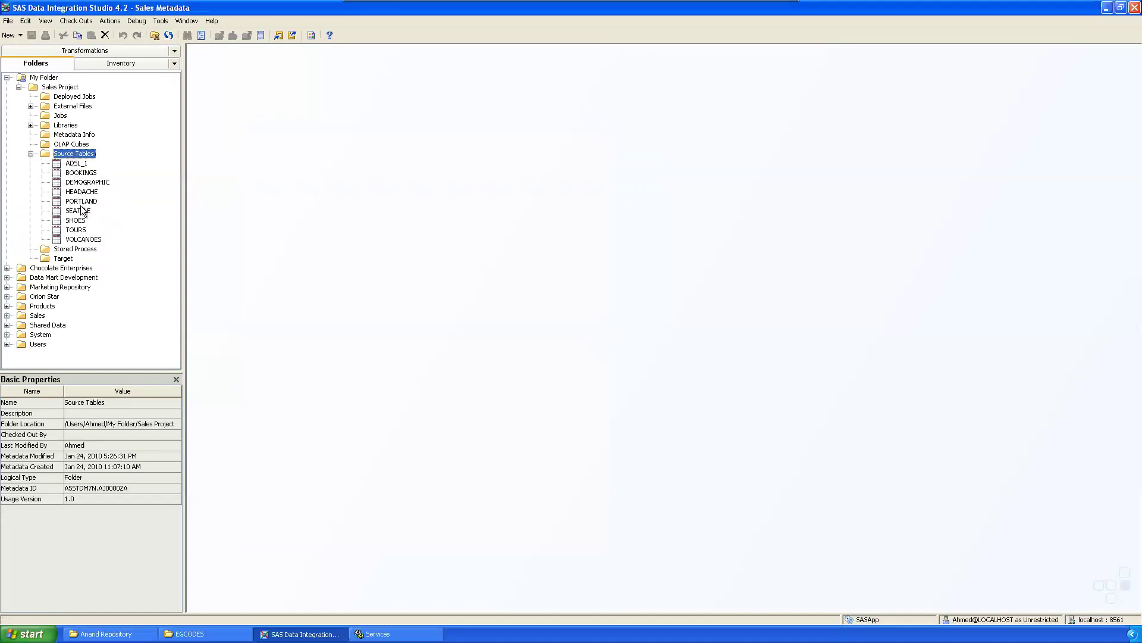
Step: Examine the basic properties of the tables registered in the Source Tables folder, from ADSL_1 through VOLCANOES
left_click(79, 165)
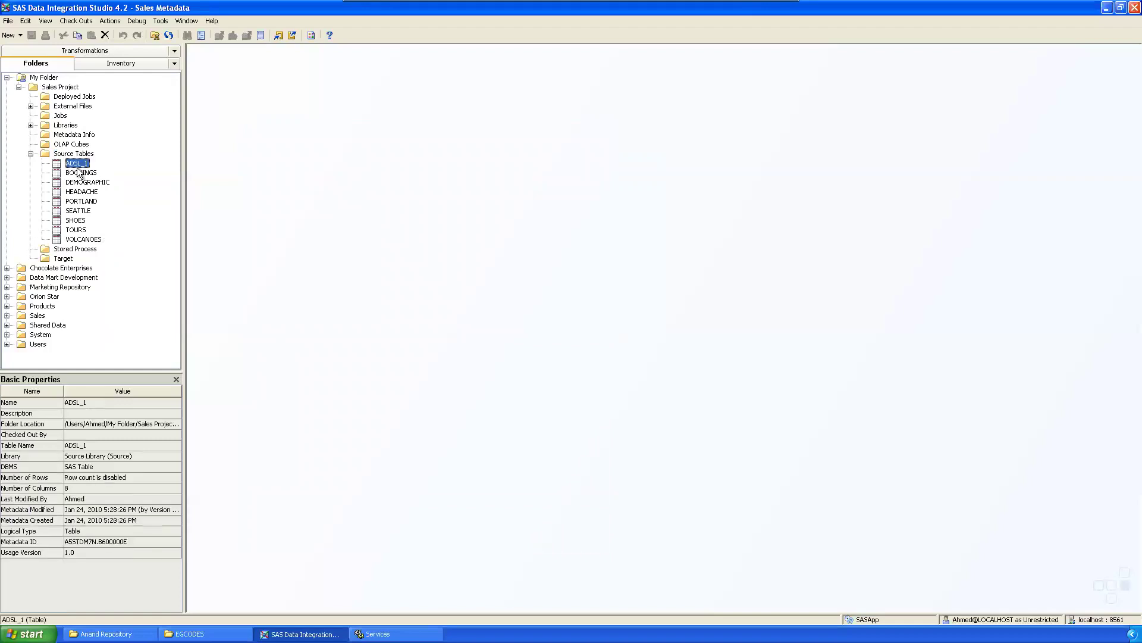
left_click(82, 174)
left_click(85, 182)
left_click(87, 192)
left_click(87, 202)
left_click(87, 211)
left_click(79, 239)
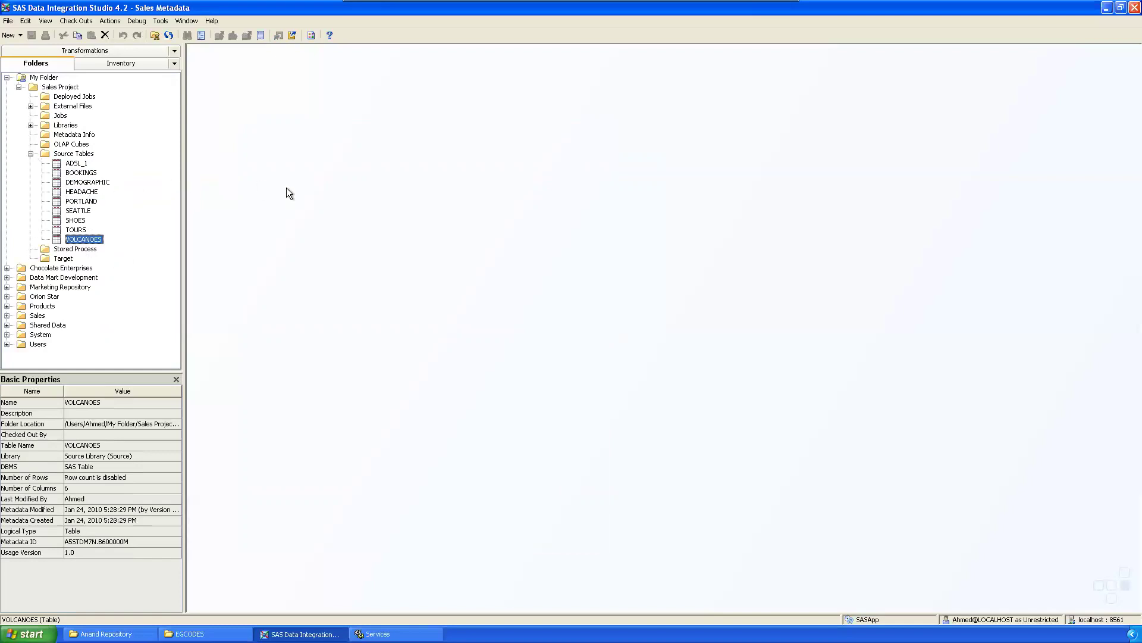
Step: Open the BOOKINGS table from the Source Tables folder to view its data
left_click(73, 172)
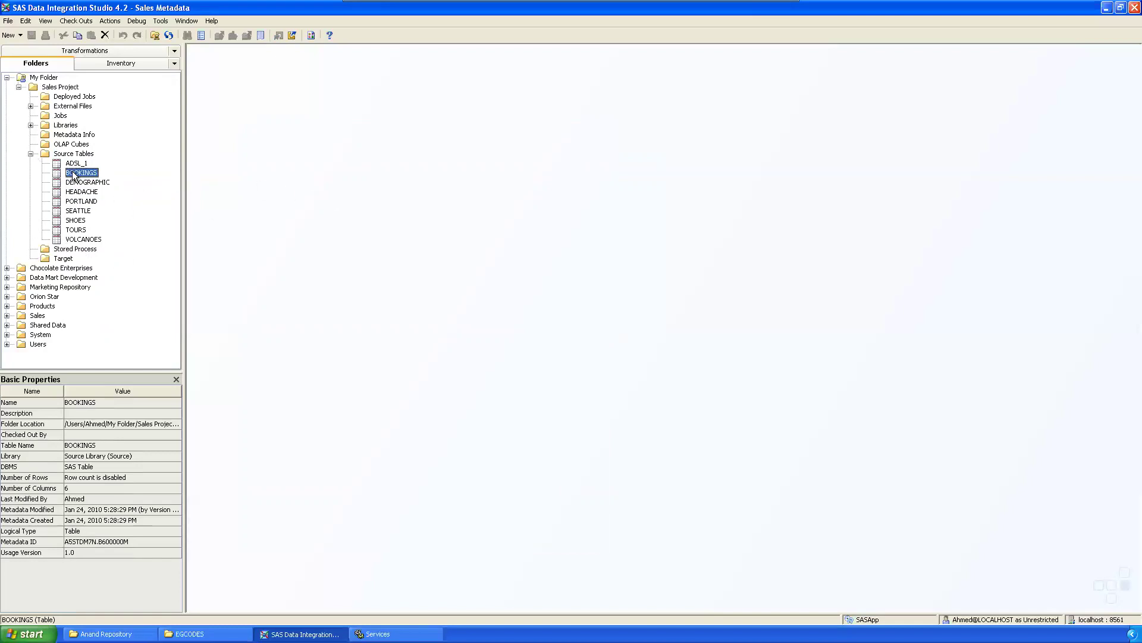
right_click(74, 173)
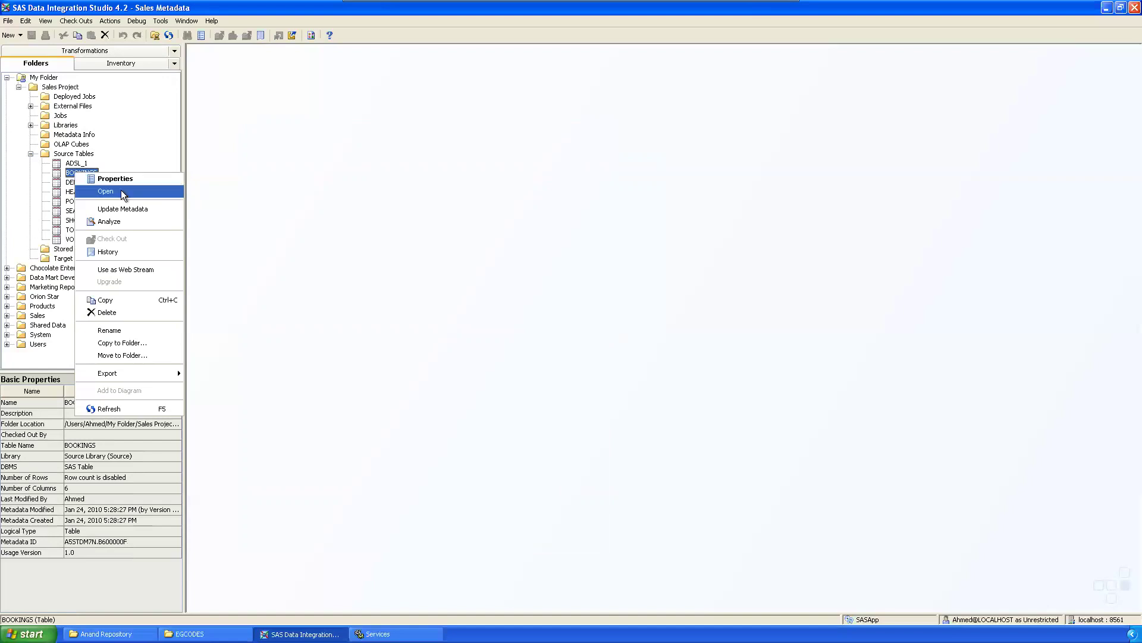
left_click(121, 191)
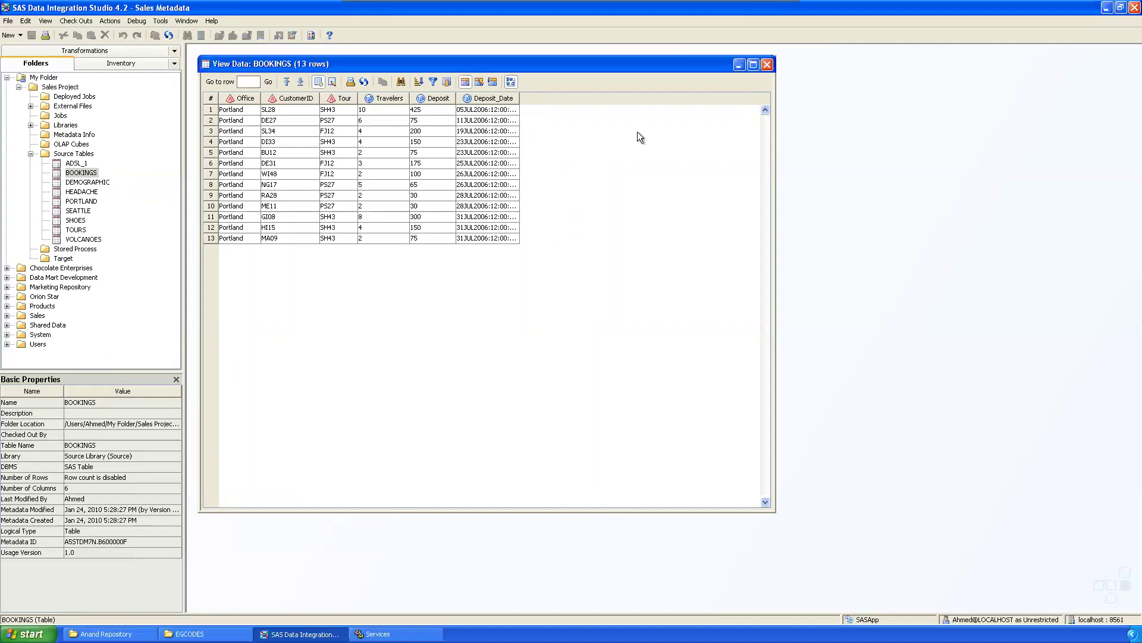
Step: Close the BOOKINGS data, open the DEMOGRAPHIC table from Source Tables to view its data, and close it
left_click(767, 65)
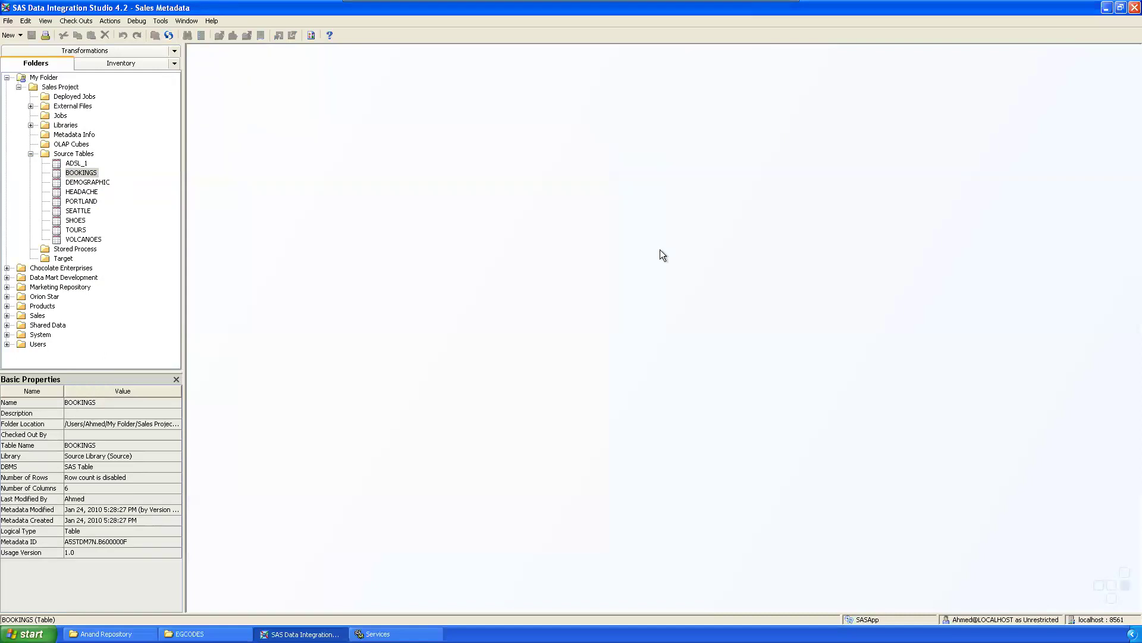
right_click(87, 182)
left_click(143, 200)
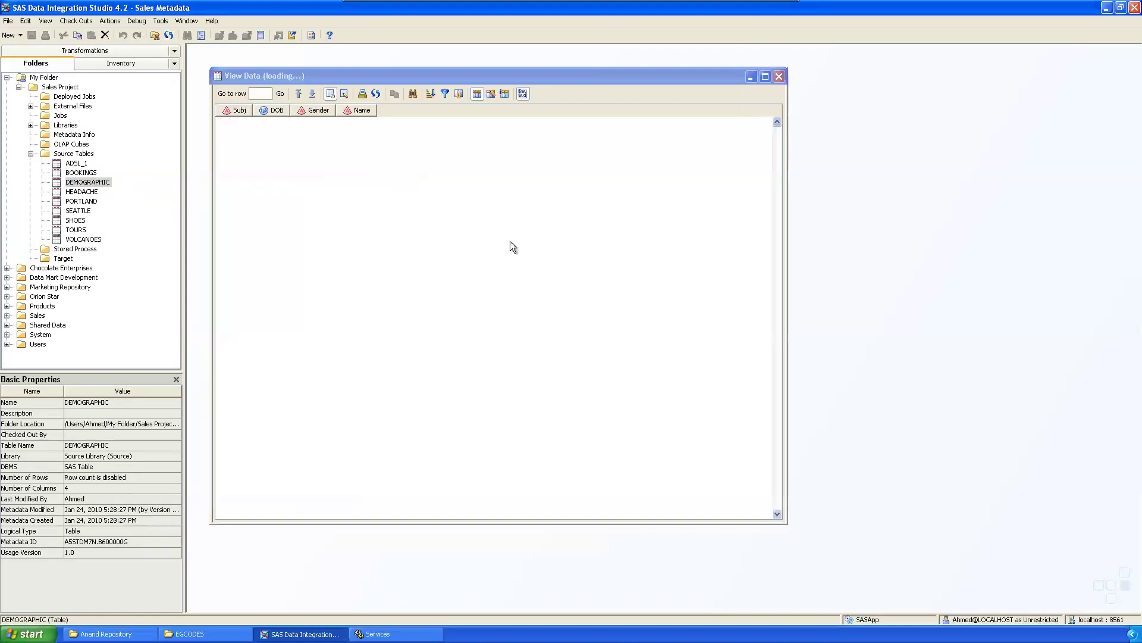
left_click(778, 76)
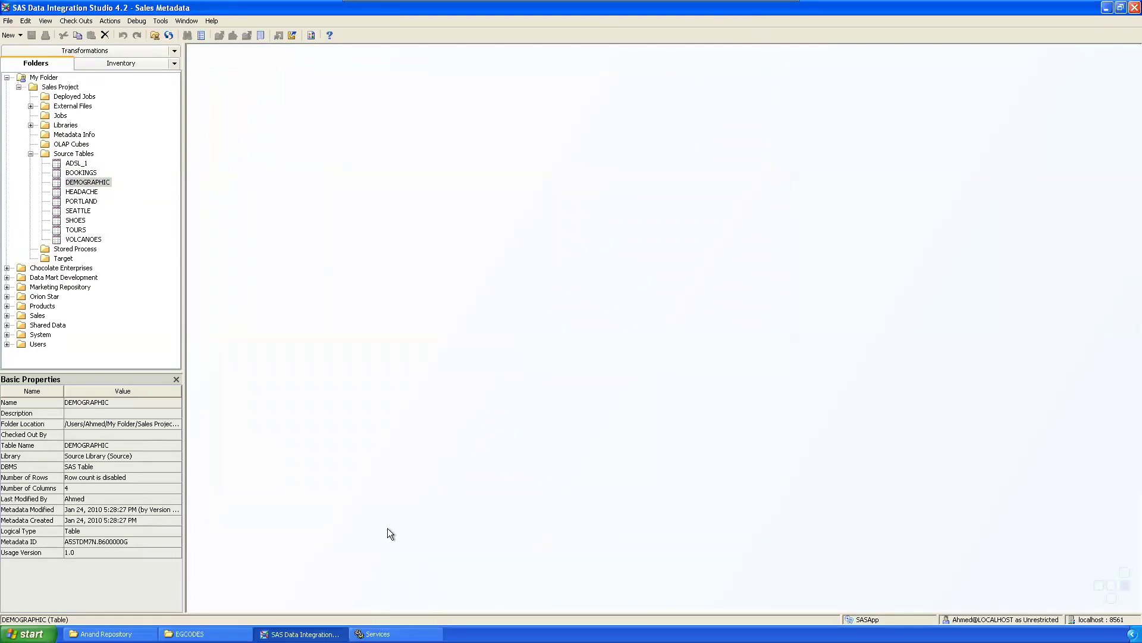
Step: Switch to the DI Studio Tasks notes in Notepad and add "Lib engine : BASE /SAS" below the library's path
left_click(768, 8)
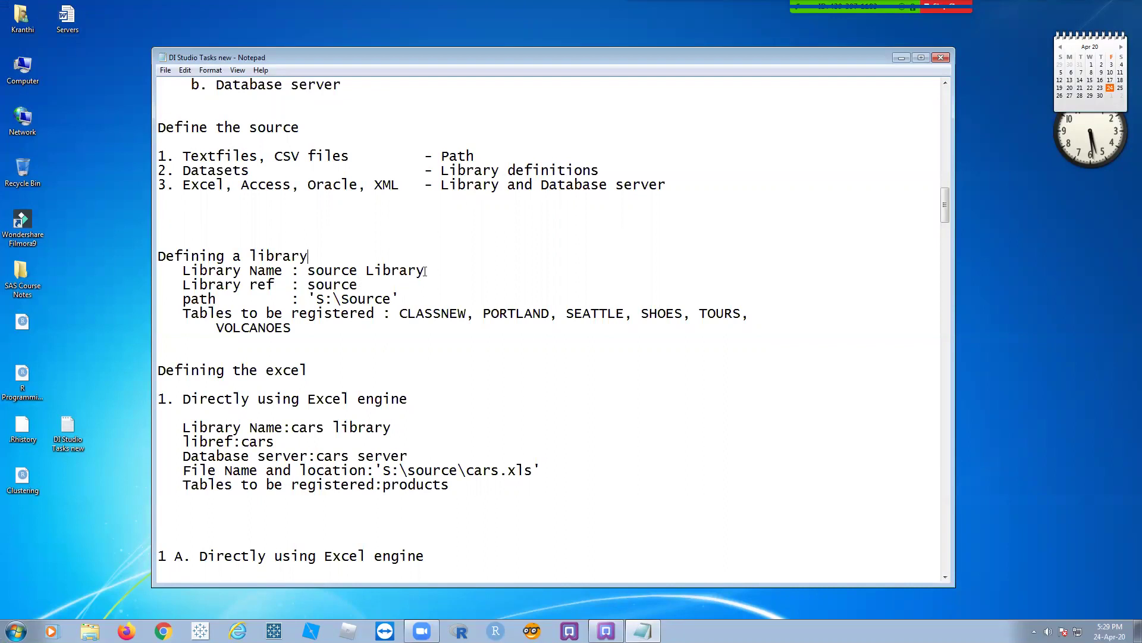
left_click(422, 300)
key("Return")
type("Lib engine   ")
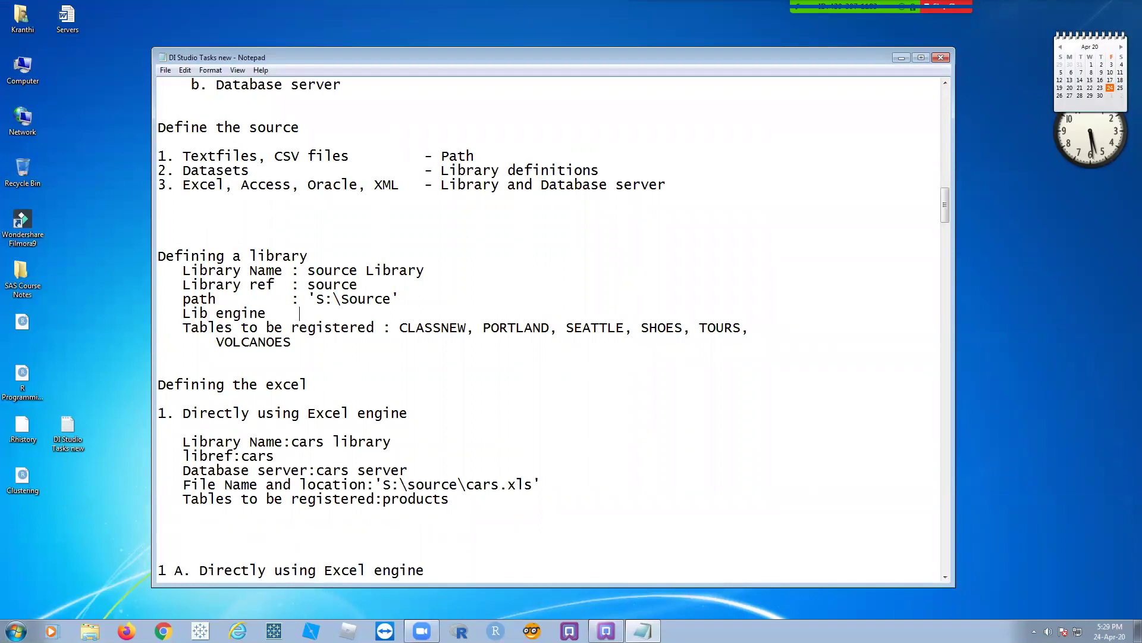
type(": BASE /SAS")
left_click(303, 364)
key("Return")
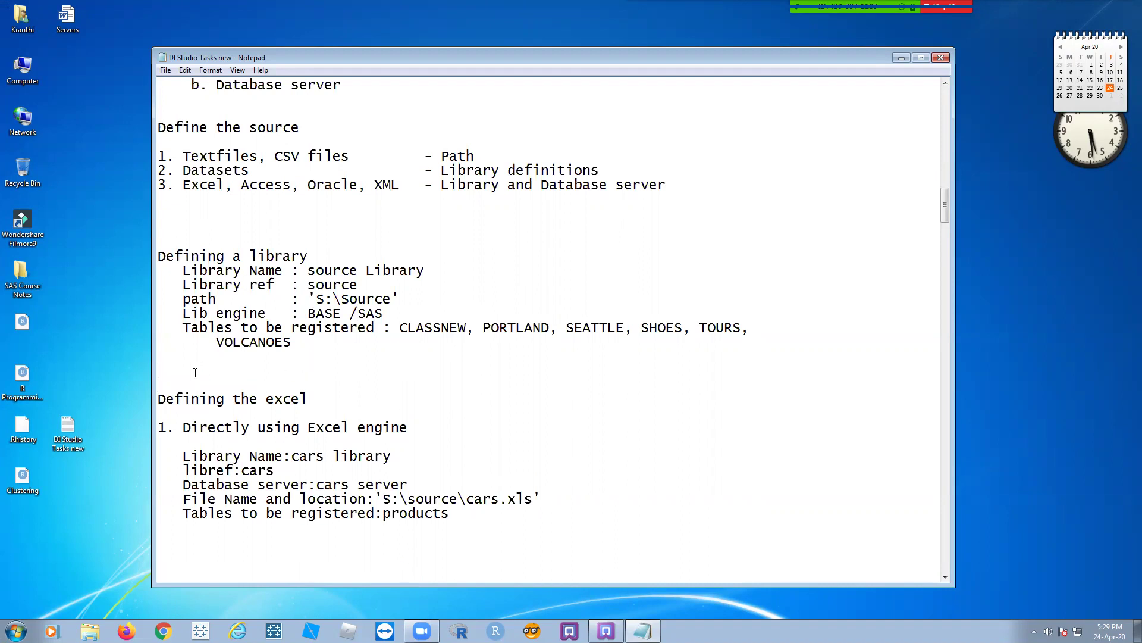
left_click(213, 375)
Step: Return to the remote SAS desktop and launch SAS Management Console 9.2
key("alt+Tab")
left_click(28, 633)
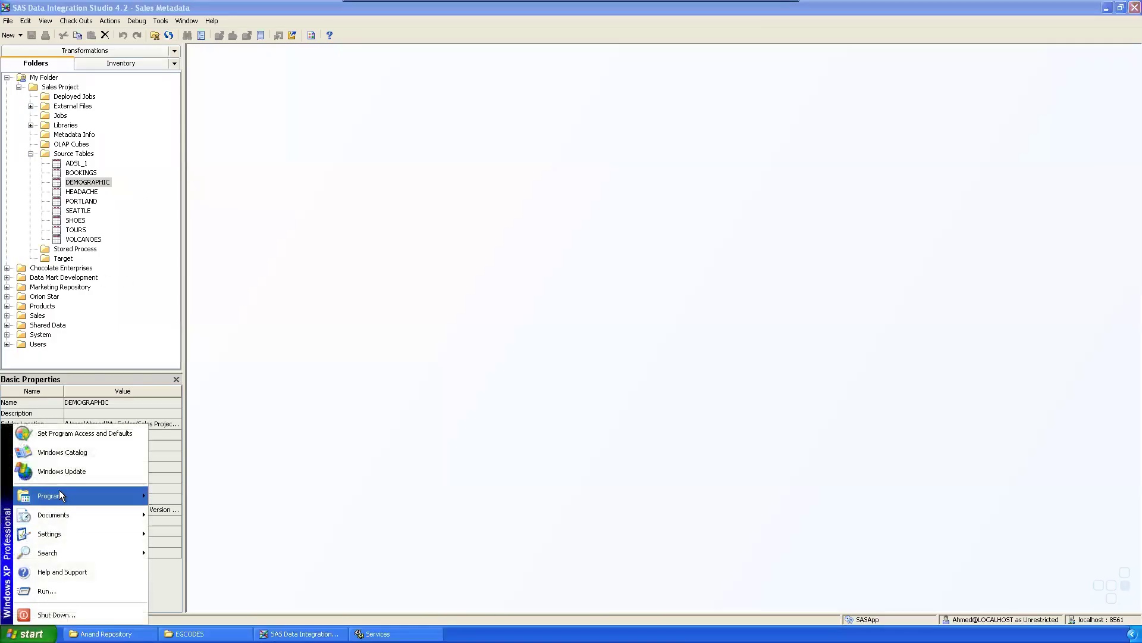
mouse_move(59, 493)
mouse_move(169, 369)
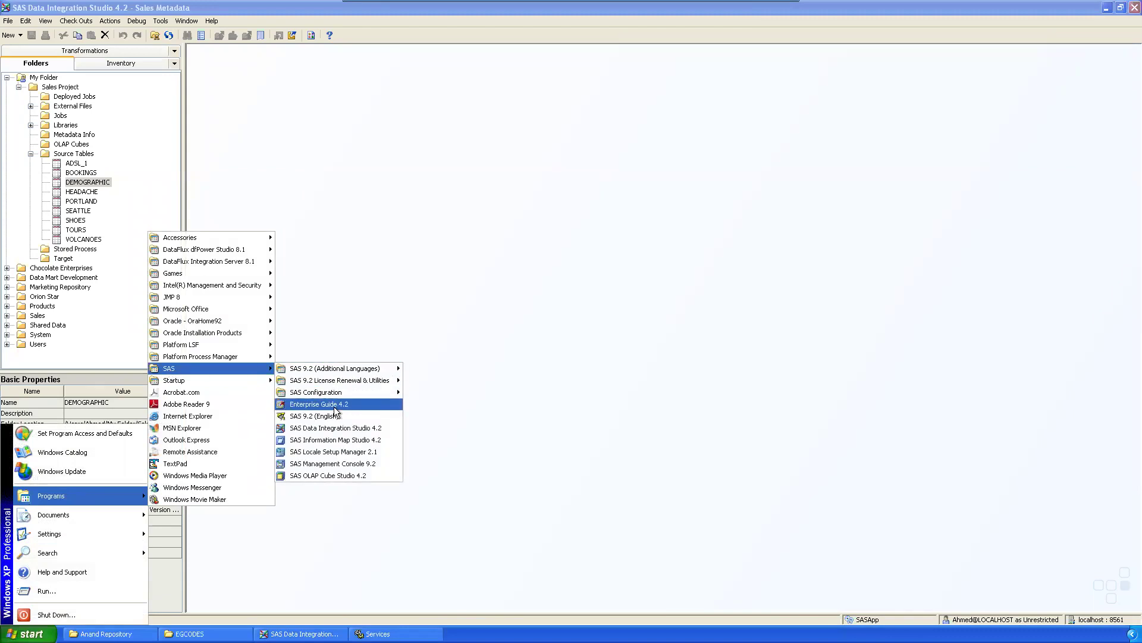
left_click(327, 463)
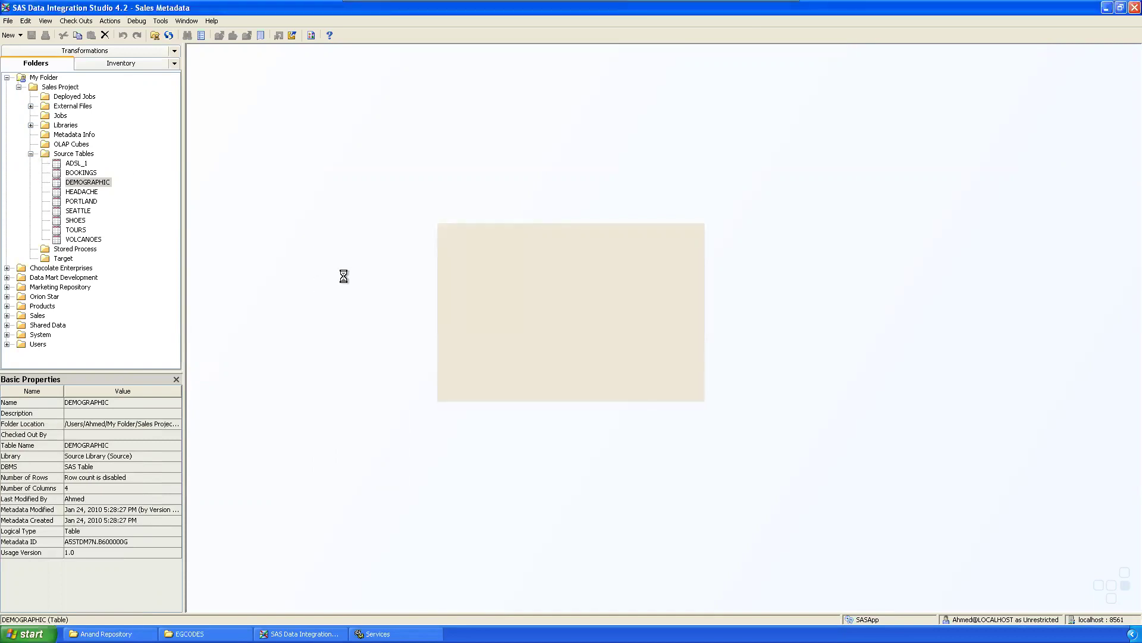
key("Left")
key("Left")
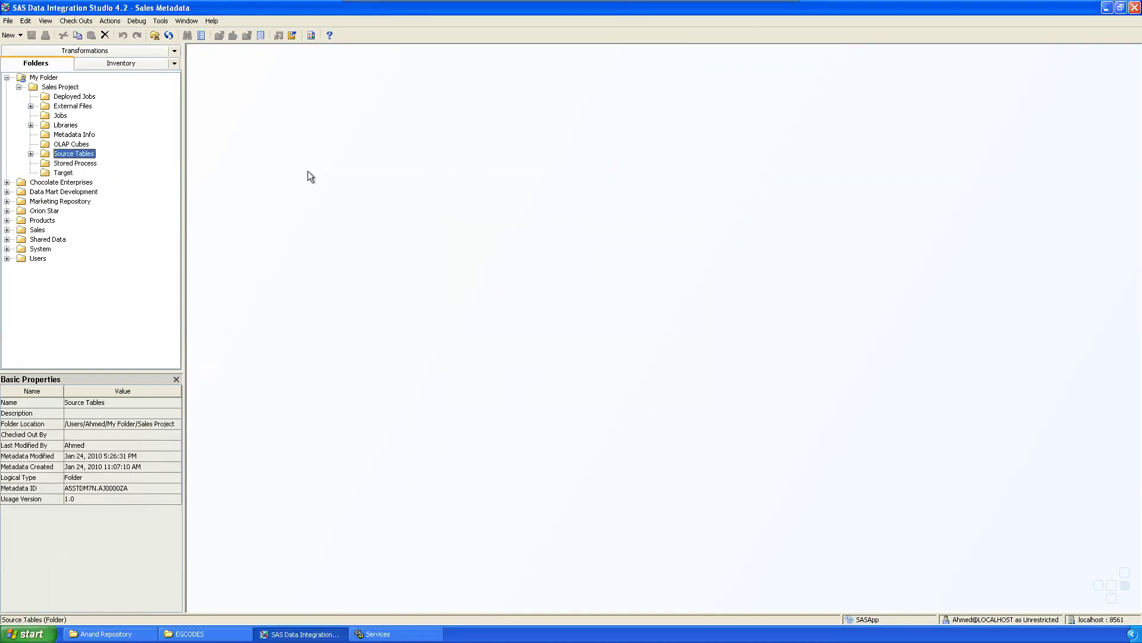
left_click(30, 153)
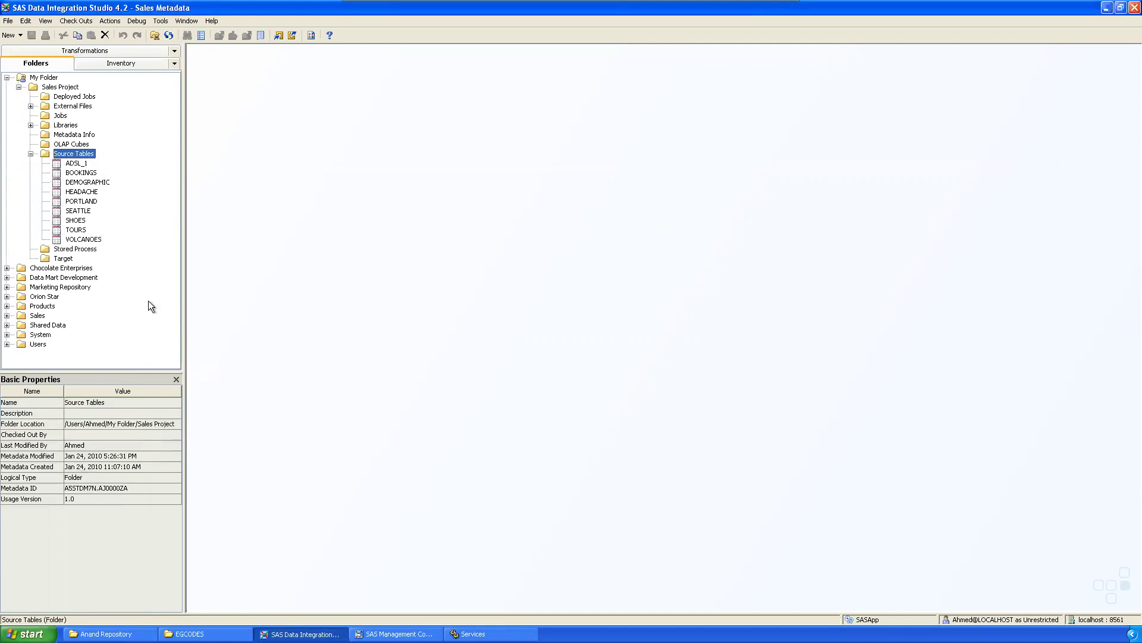
Step: Switch to SAS Management Console and connect using the existing Sales Metadata connection profile
left_click(396, 634)
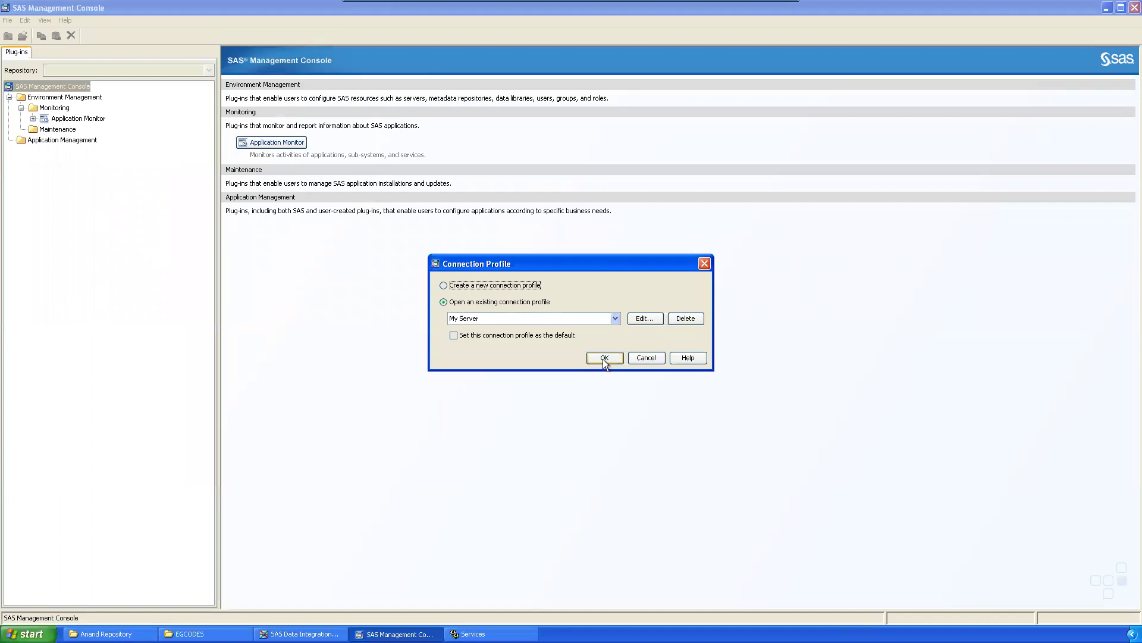
left_click(614, 318)
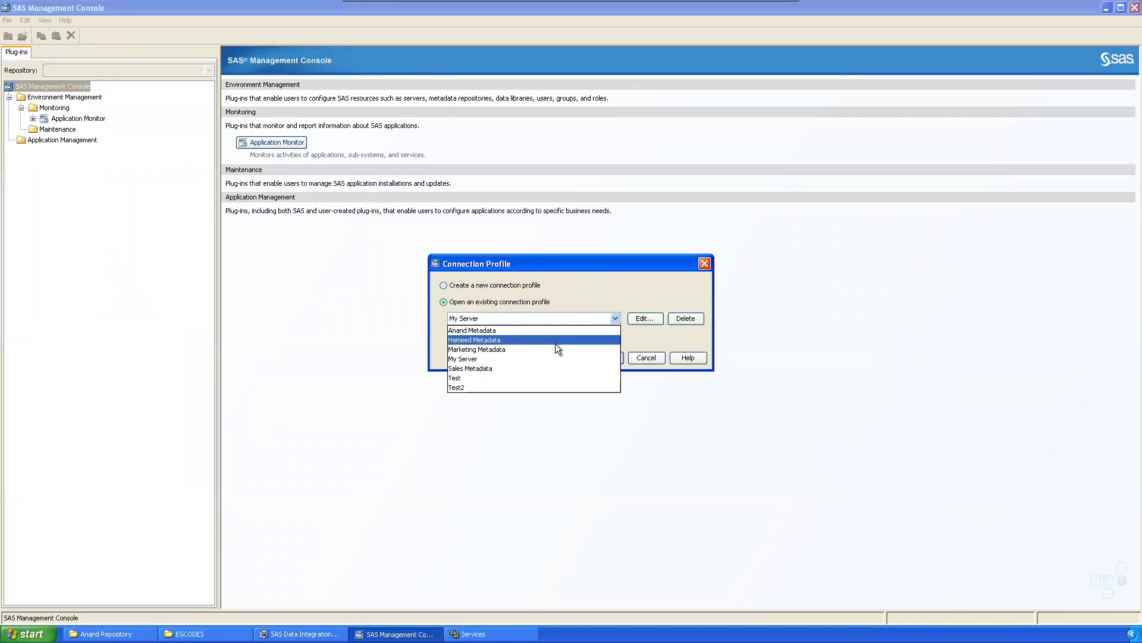
left_click(488, 376)
left_click(608, 359)
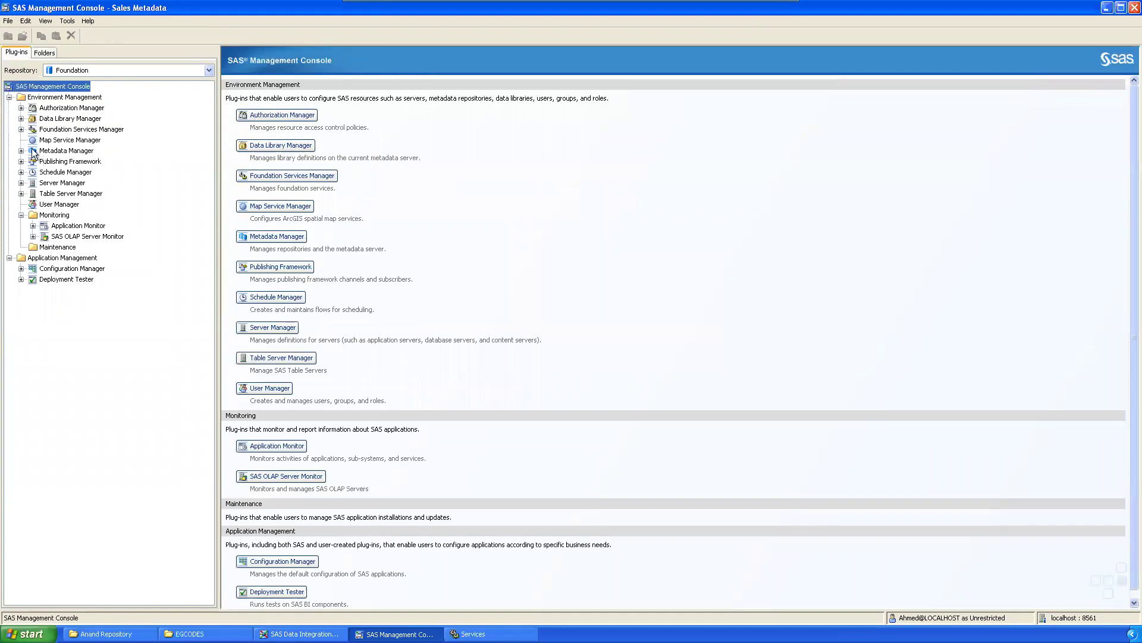
Step: Open Source Library under Data Library Manager to view its registered tables
left_click(21, 118)
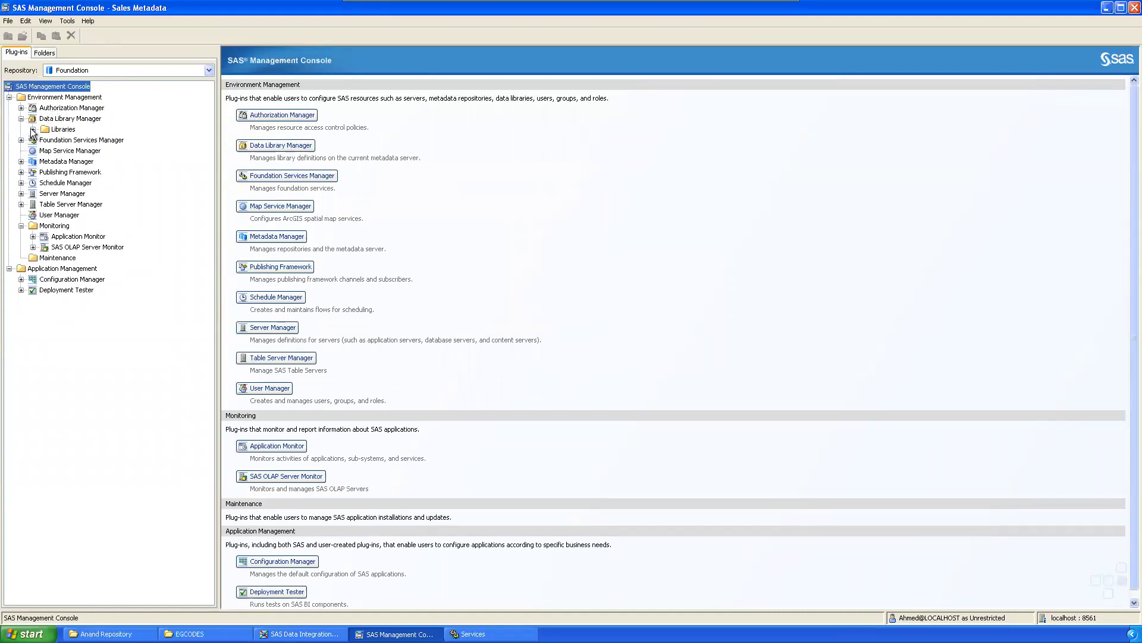
left_click(33, 129)
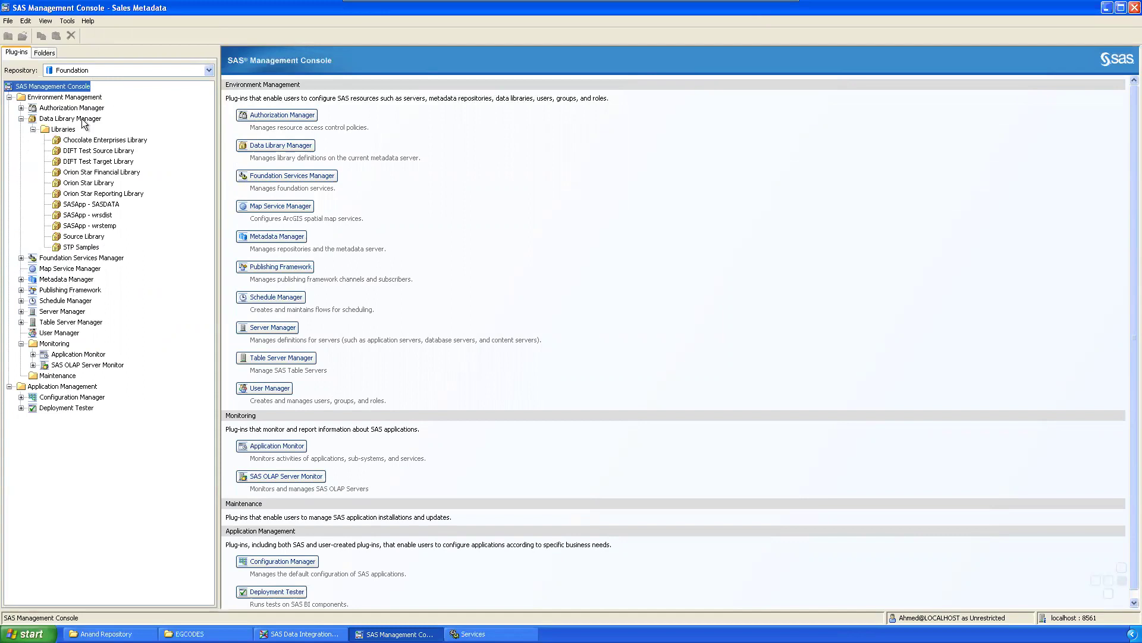
left_click(83, 237)
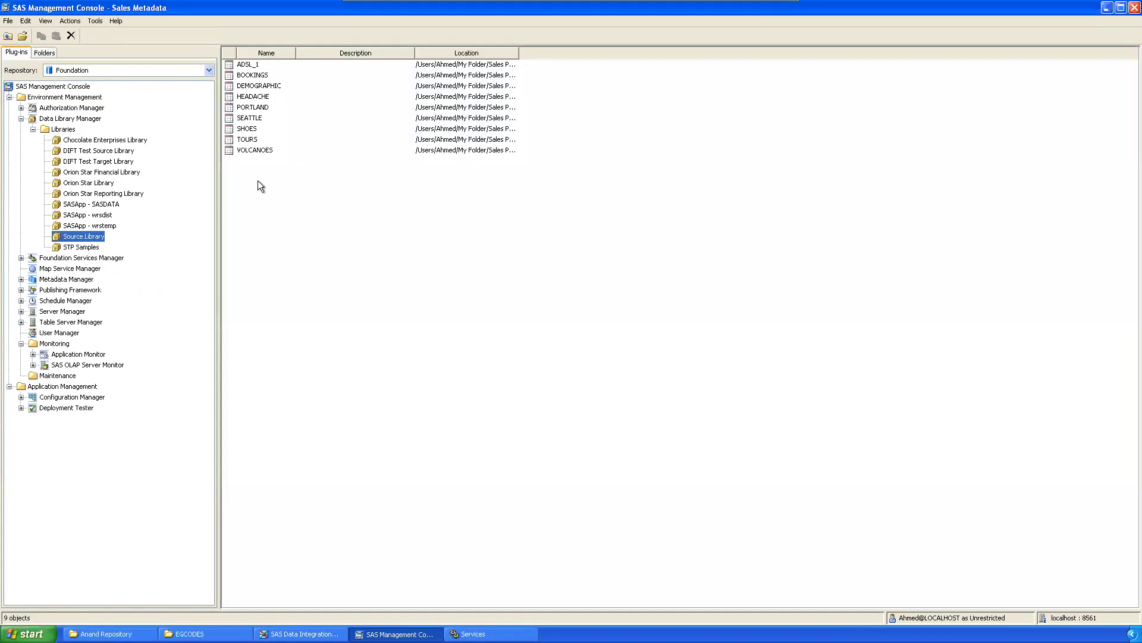
left_click(448, 334)
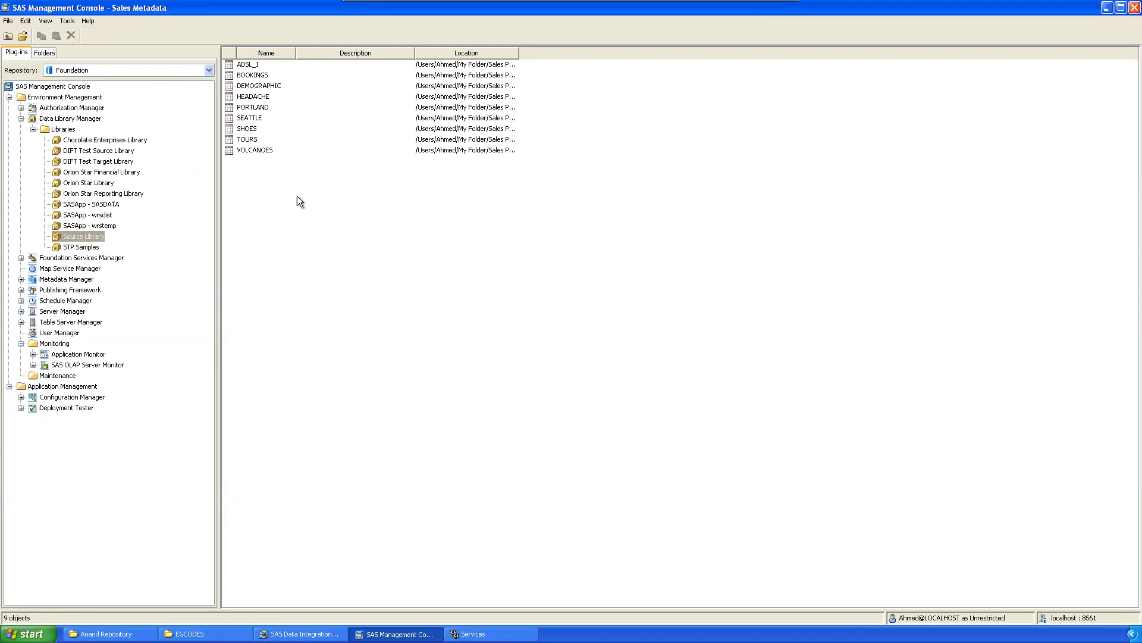
Step: Start registering tables for Source Library, select the BUS table and proceed to the metadata summary
left_click(84, 232)
right_click(84, 234)
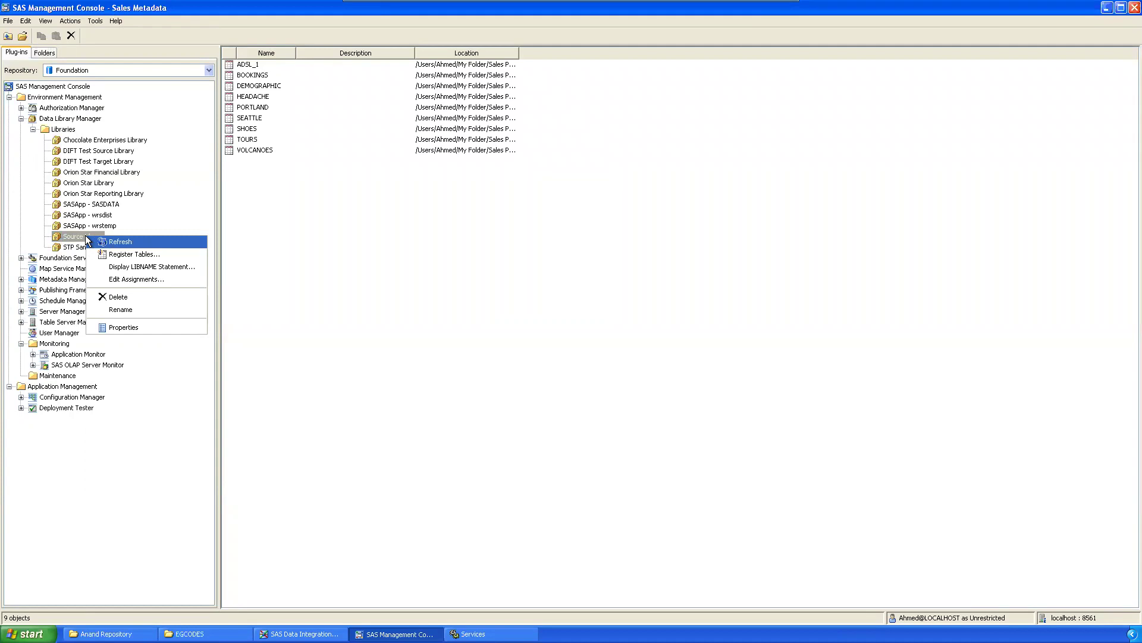
left_click(132, 258)
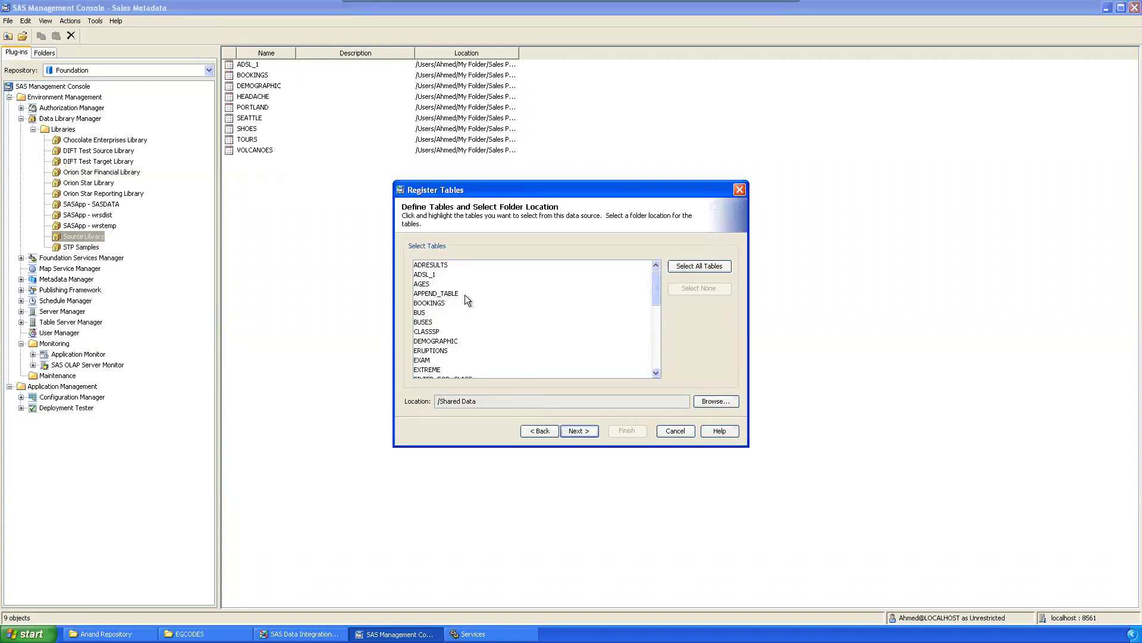
left_click(423, 313)
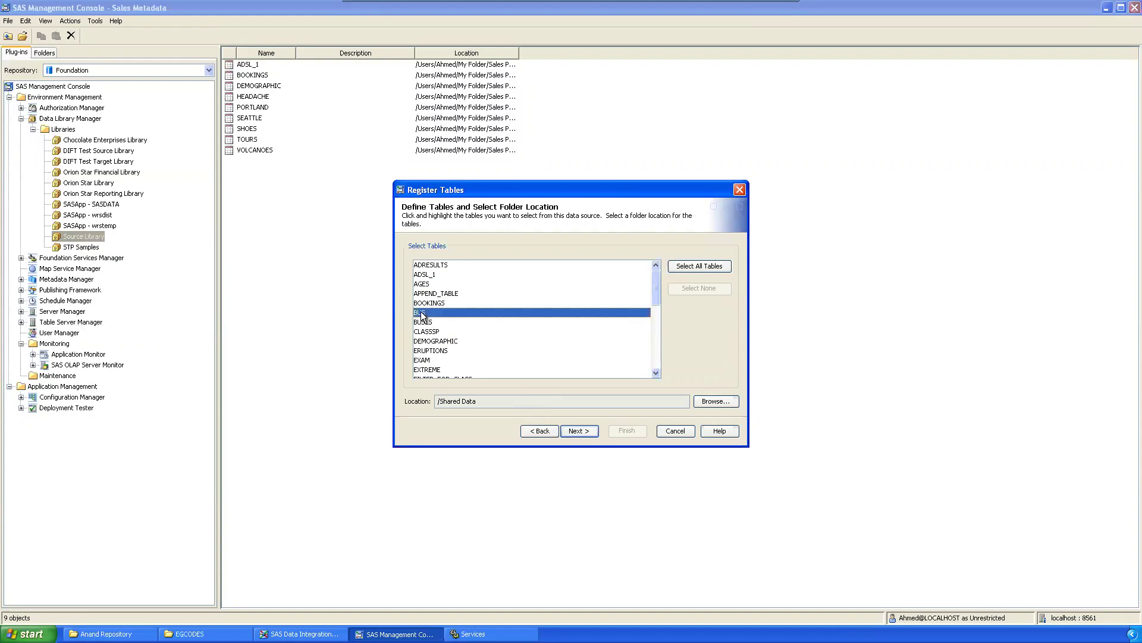
left_click(580, 431)
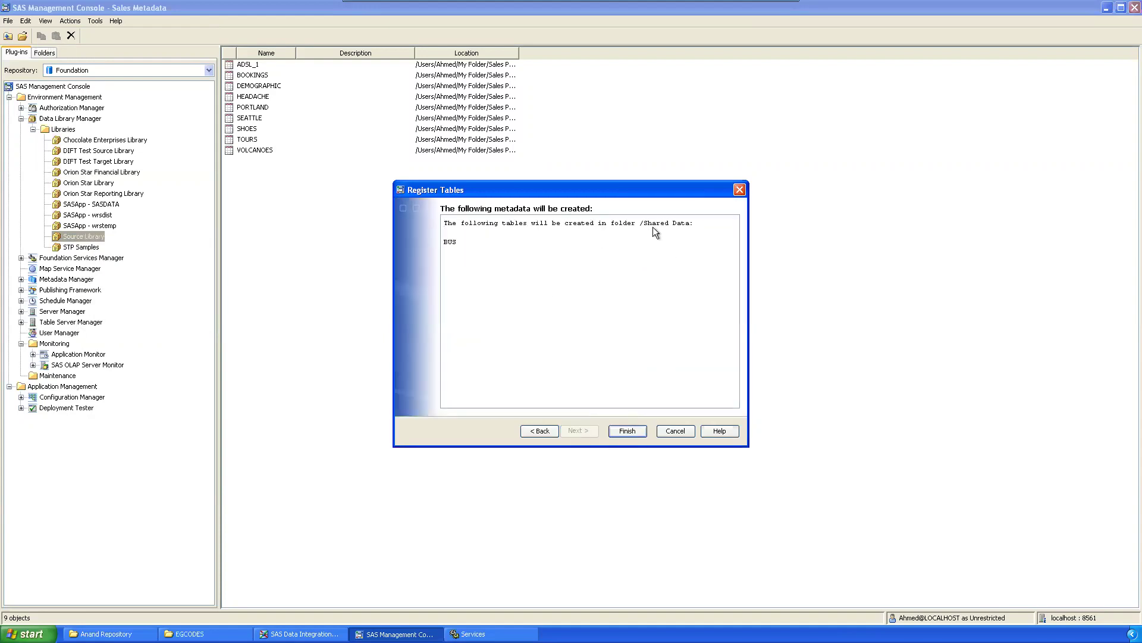
Step: Check the destination folder in the metadata summary and go back to the table selection
left_click_drag(598, 223, 675, 225)
left_click(694, 247)
left_click(539, 430)
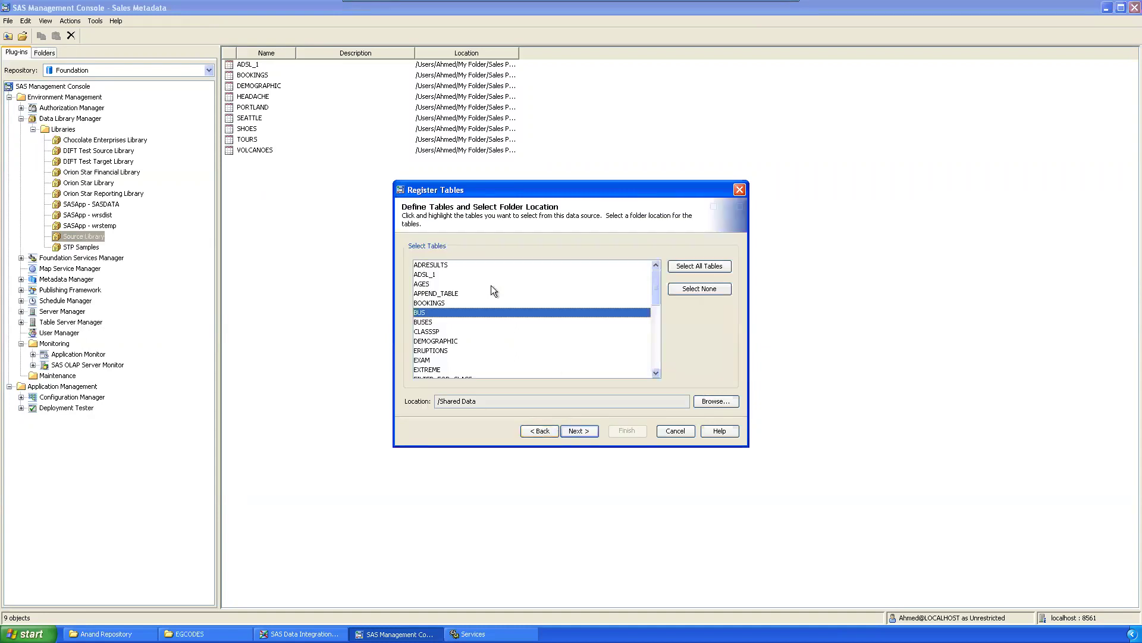
Step: Set the registration location to My Folder/Sales Project/Source Tables and finish registering the BUS table
left_click(714, 400)
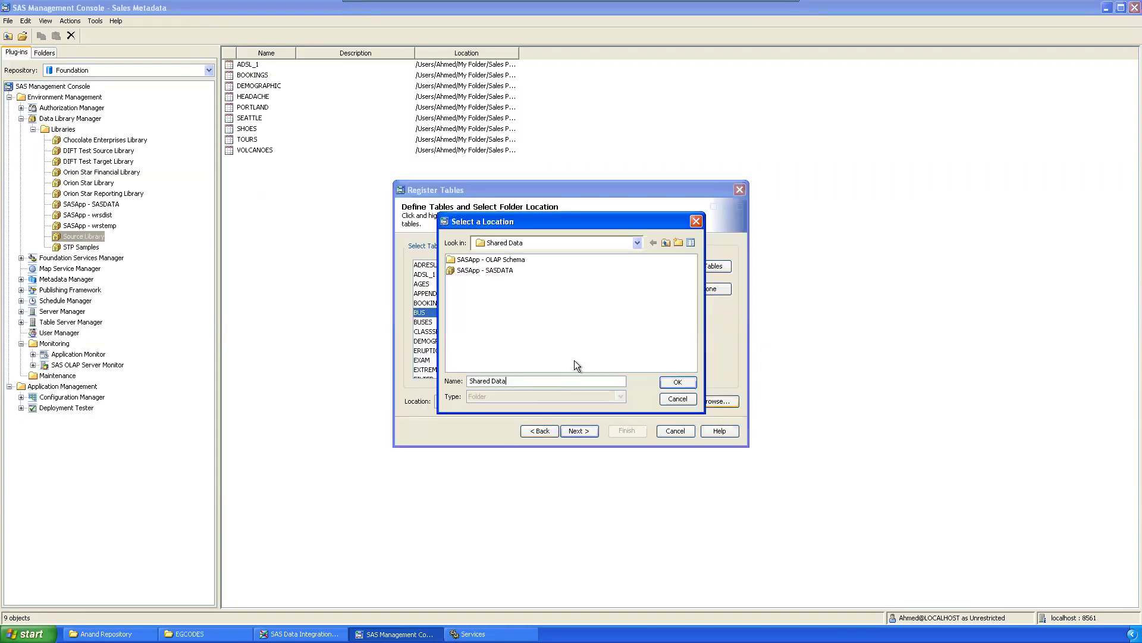
left_click(637, 242)
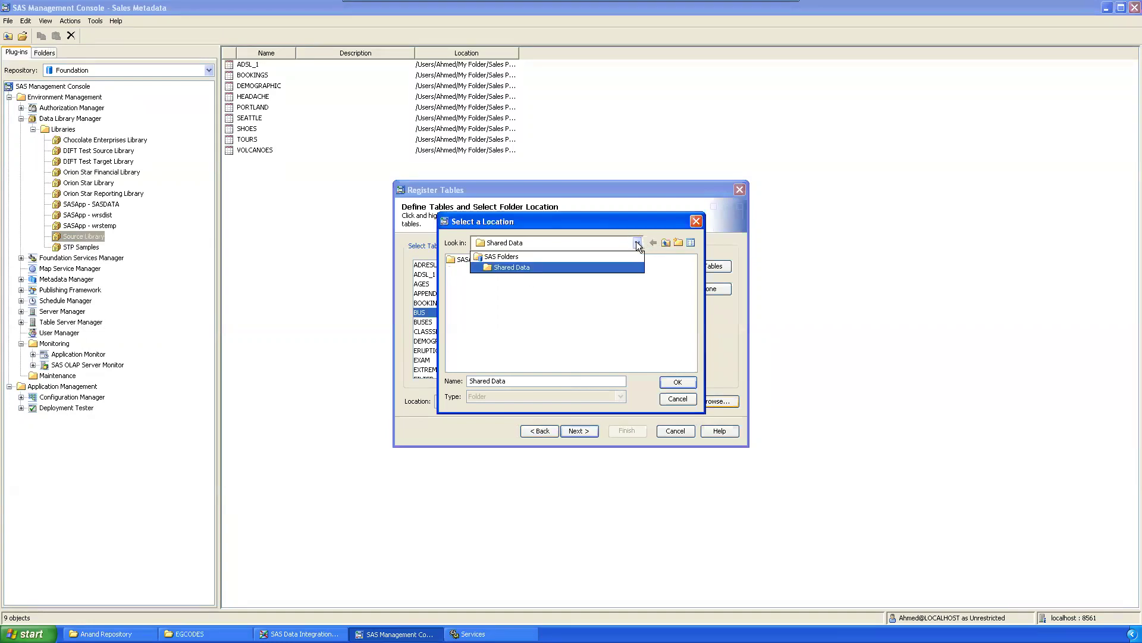
left_click(515, 256)
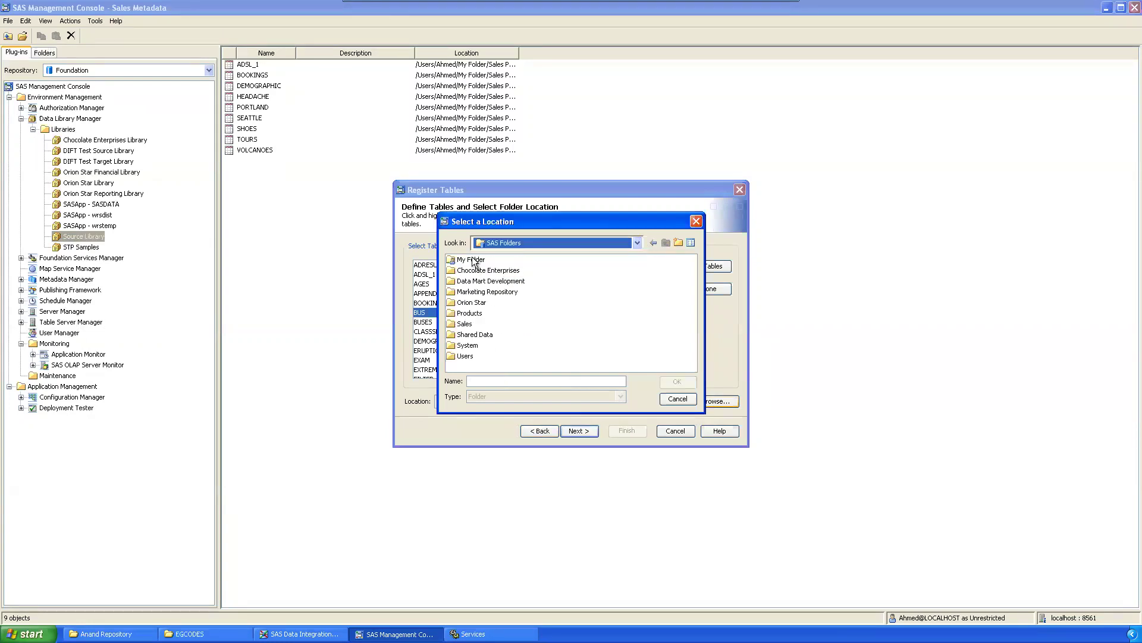
double_click(475, 262)
double_click(475, 261)
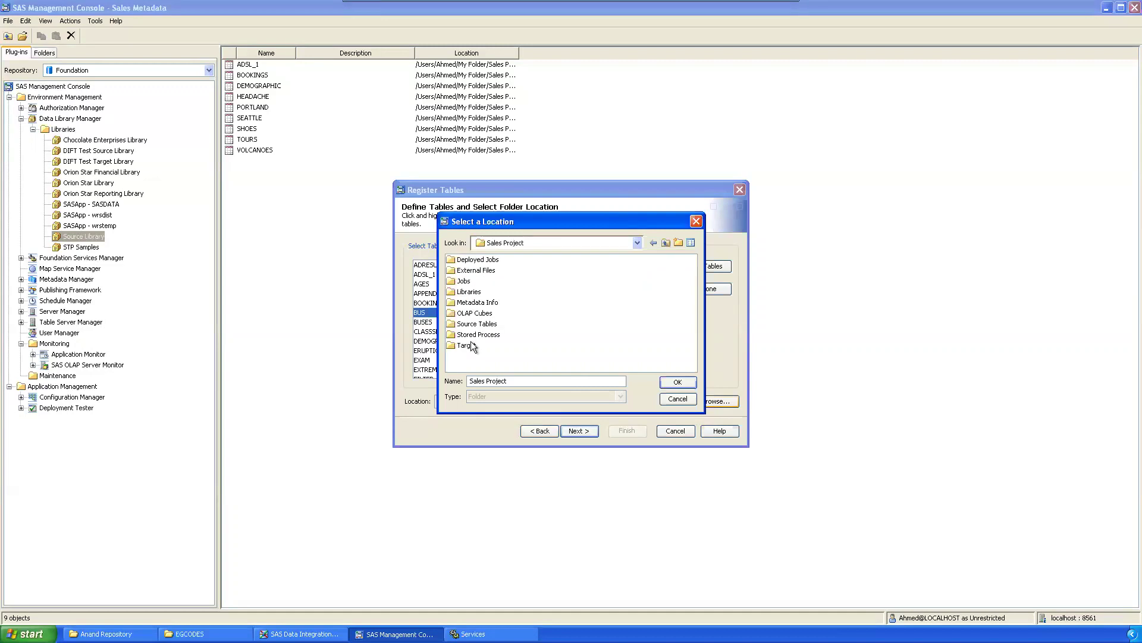
left_click(475, 324)
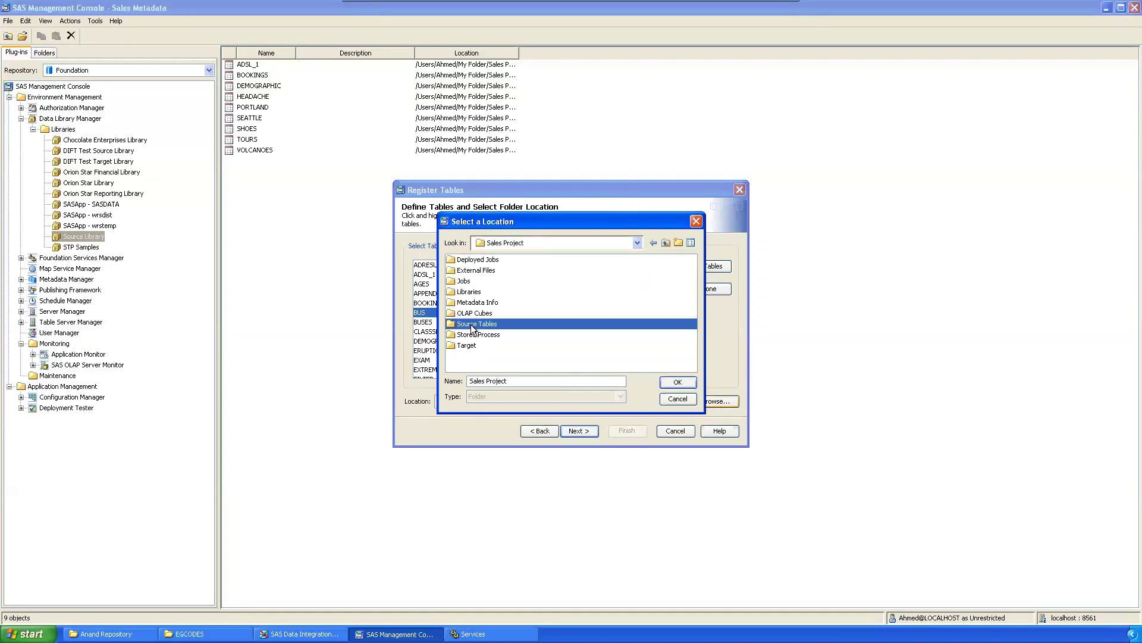
left_click(672, 383)
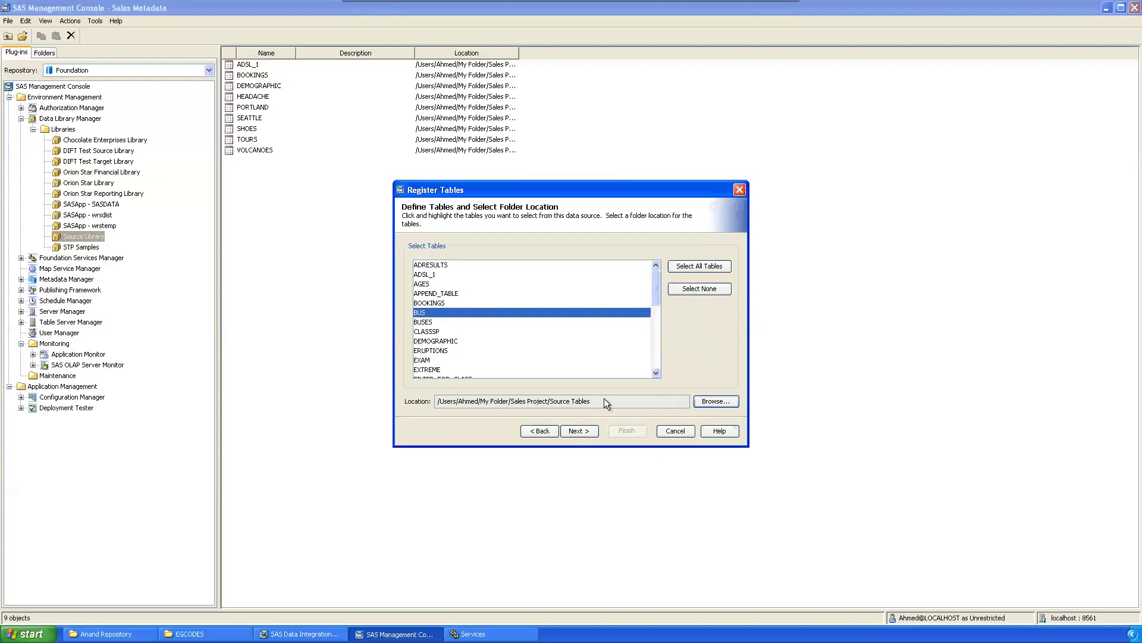
left_click(586, 433)
left_click(634, 429)
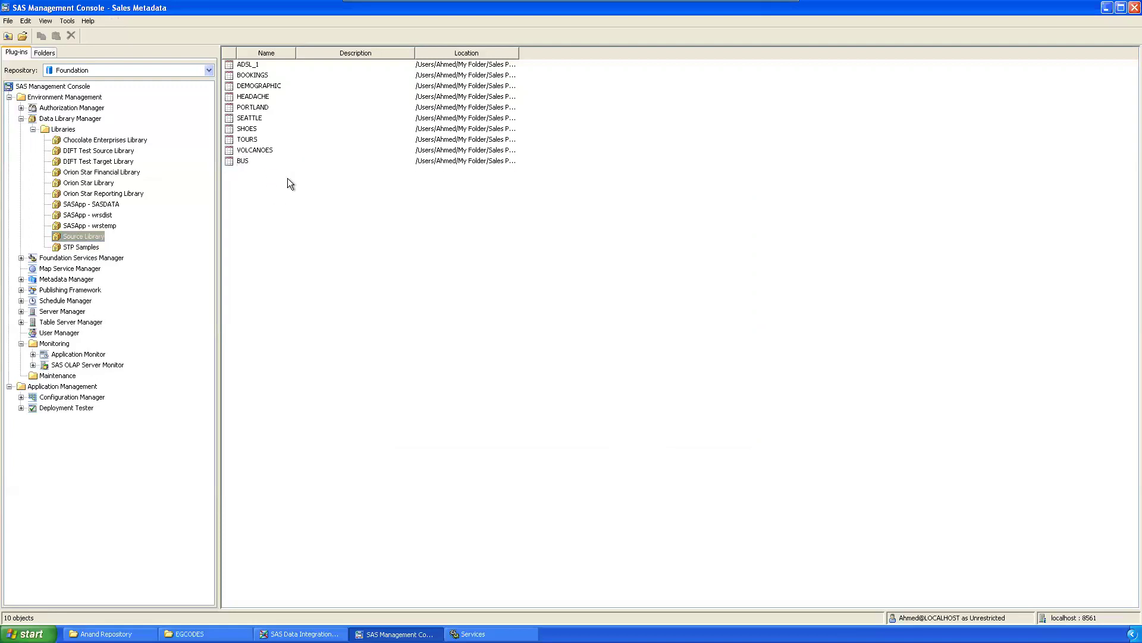
Step: Collapse Data Library Manager and switch back to SAS Data Integration Studio
left_click(21, 119)
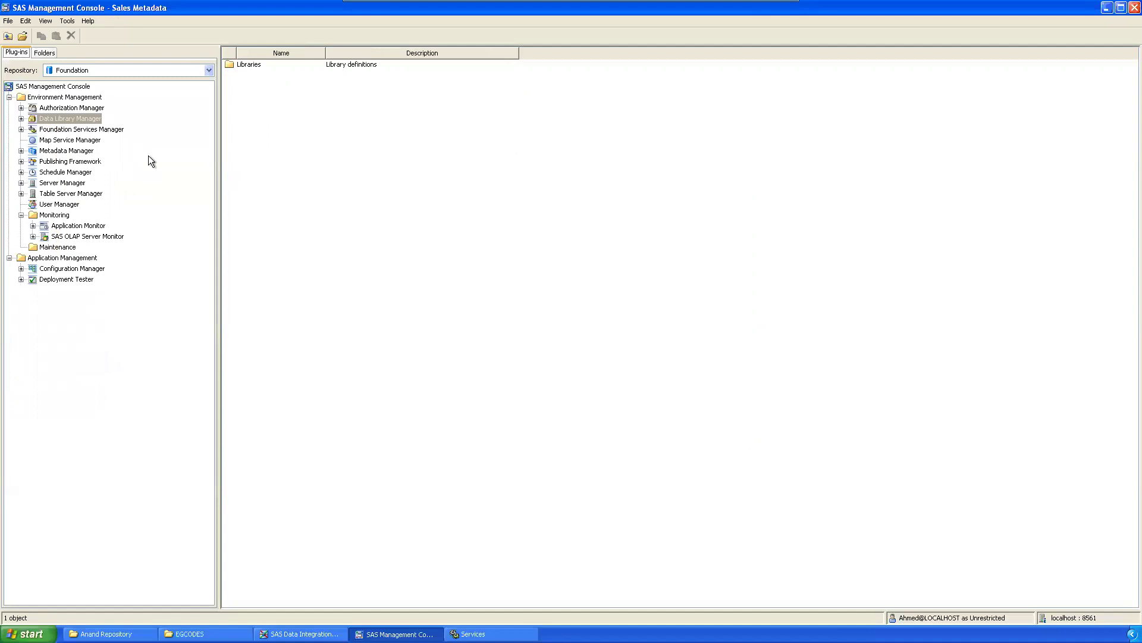
left_click(21, 118)
left_click(21, 118)
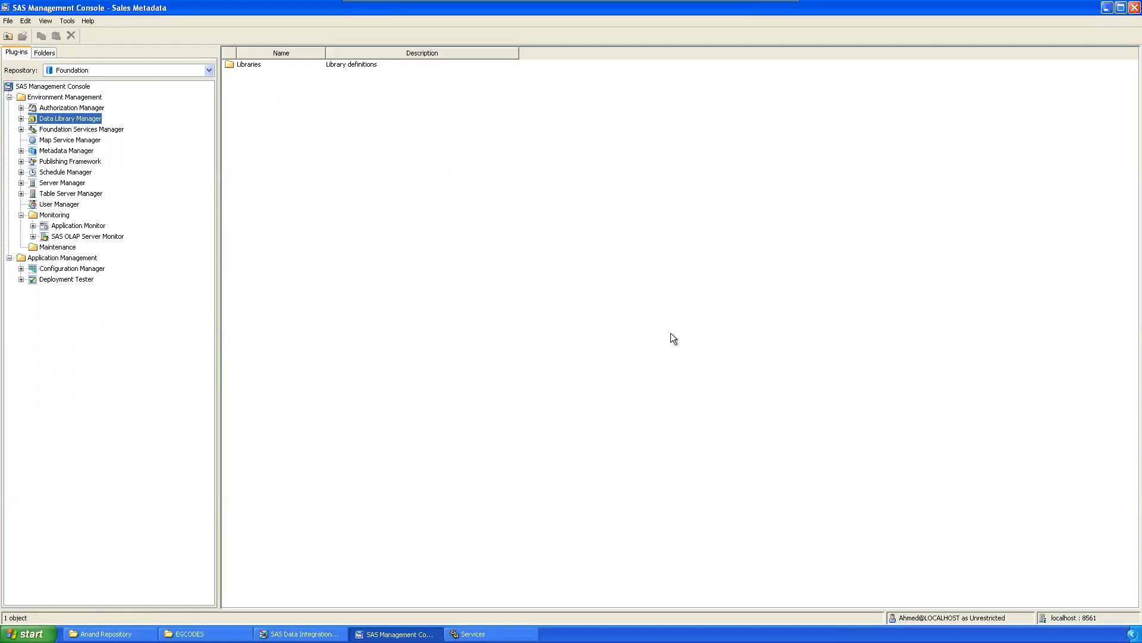
left_click(1107, 7)
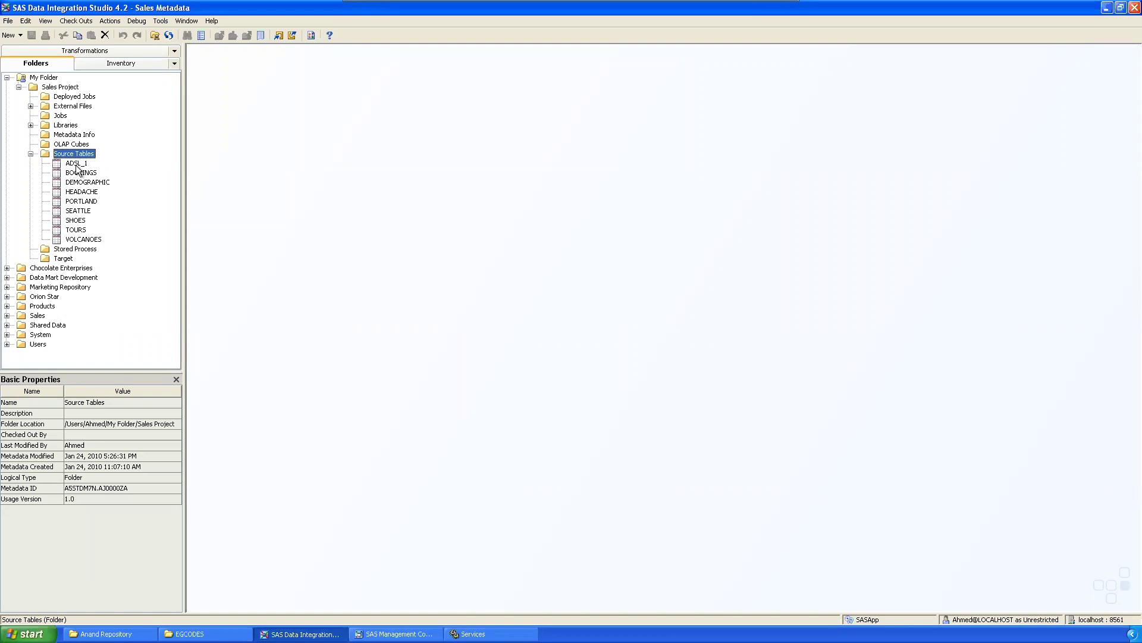
Step: Open the properties of the SHOES table in the Source Tables folder
left_click(75, 220)
right_click(76, 219)
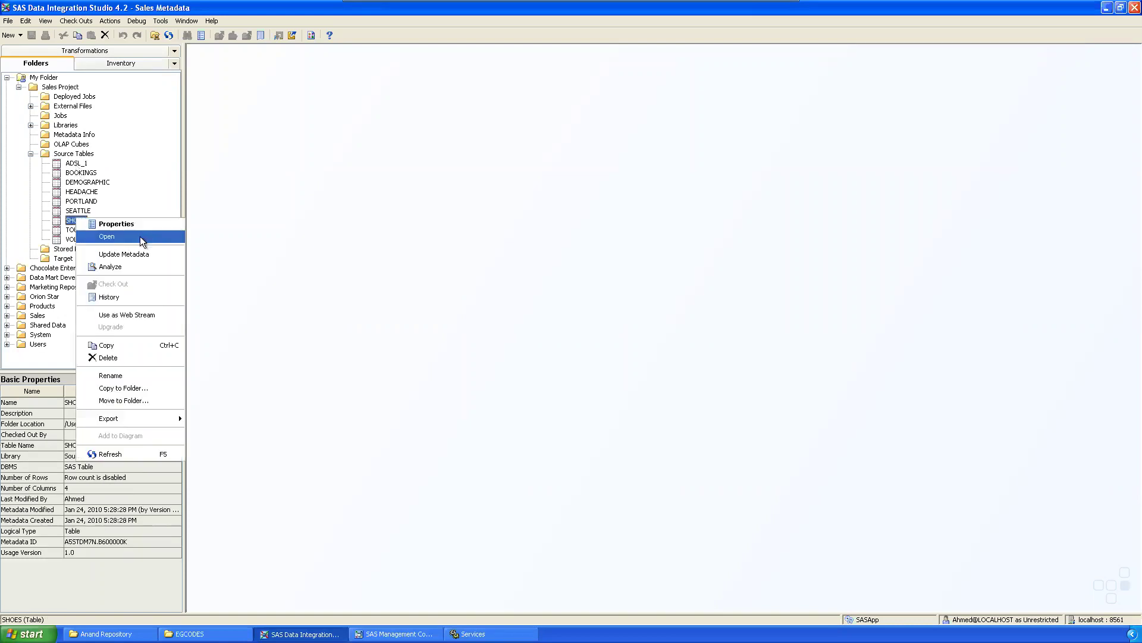
left_click(132, 224)
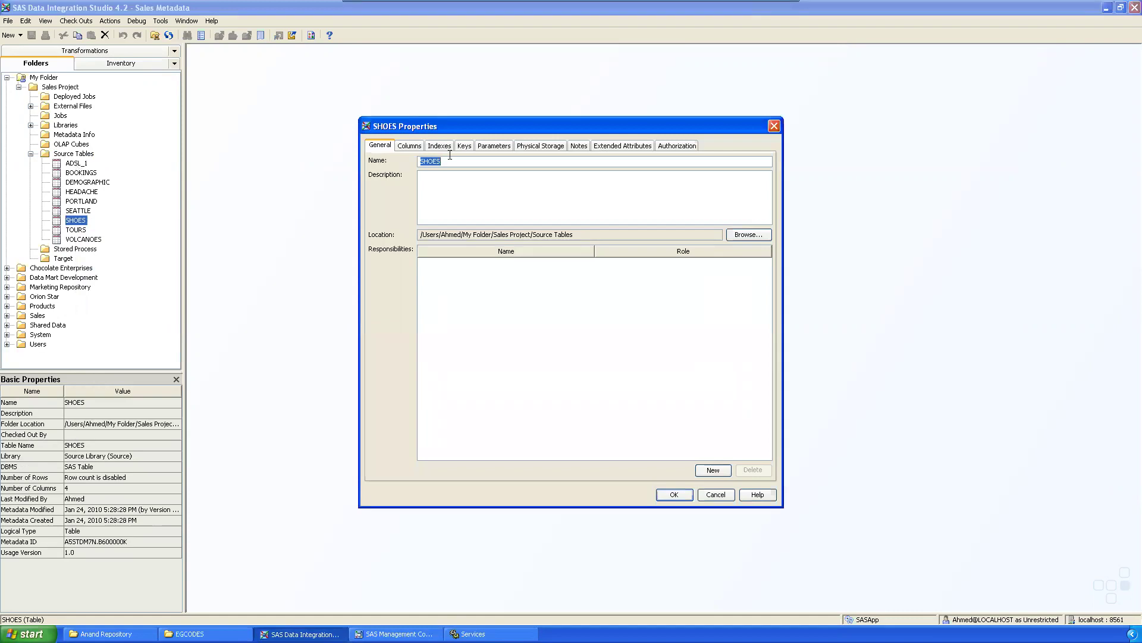
Step: Review the SHOES table's columns, indexes, keys, parameters and physical storage settings
left_click_drag(433, 126, 379, 127)
left_click(355, 146)
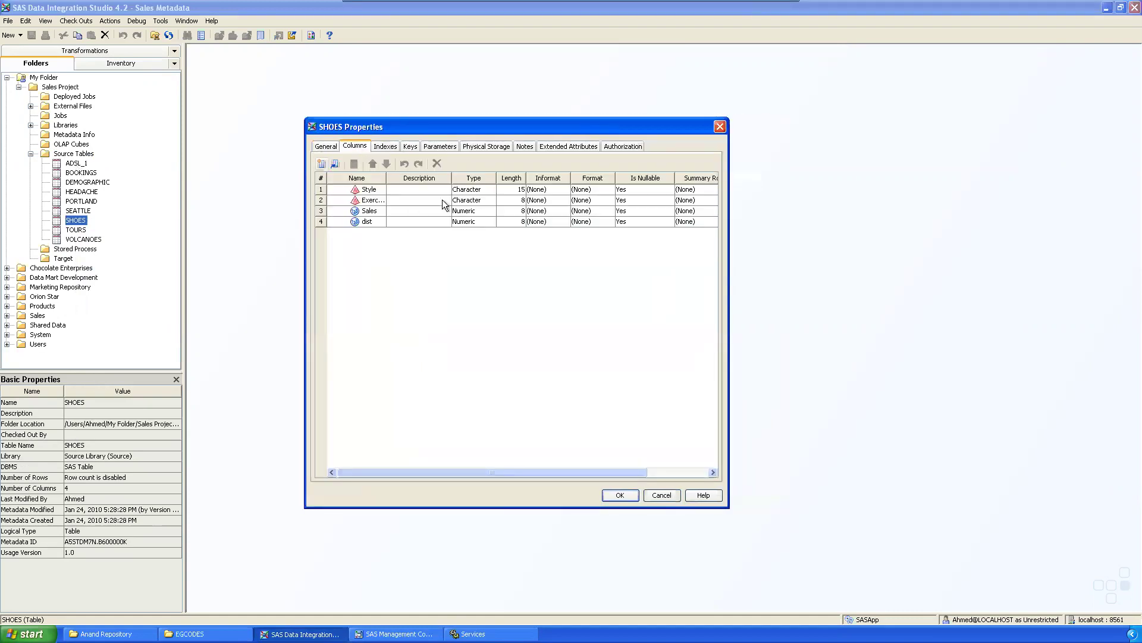
left_click(382, 147)
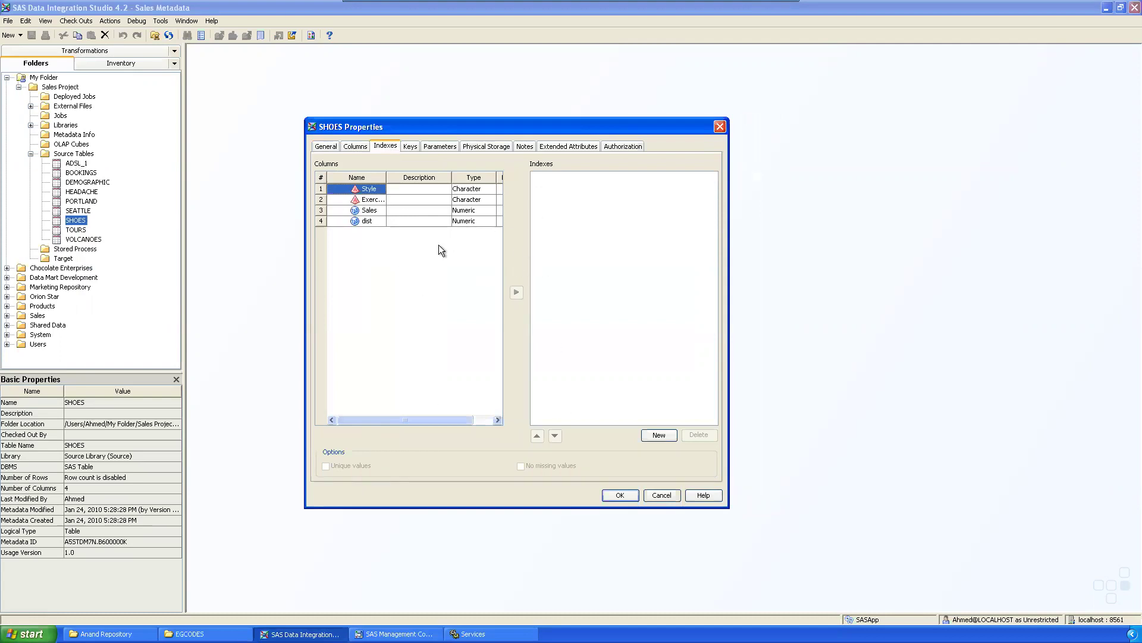
left_click(410, 146)
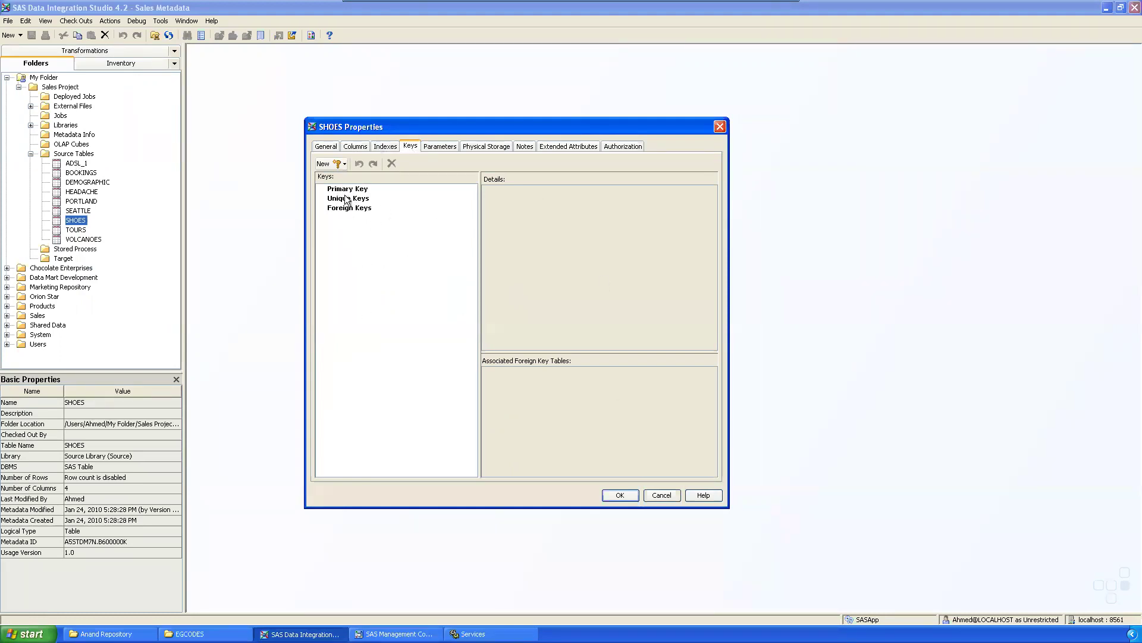
left_click(442, 147)
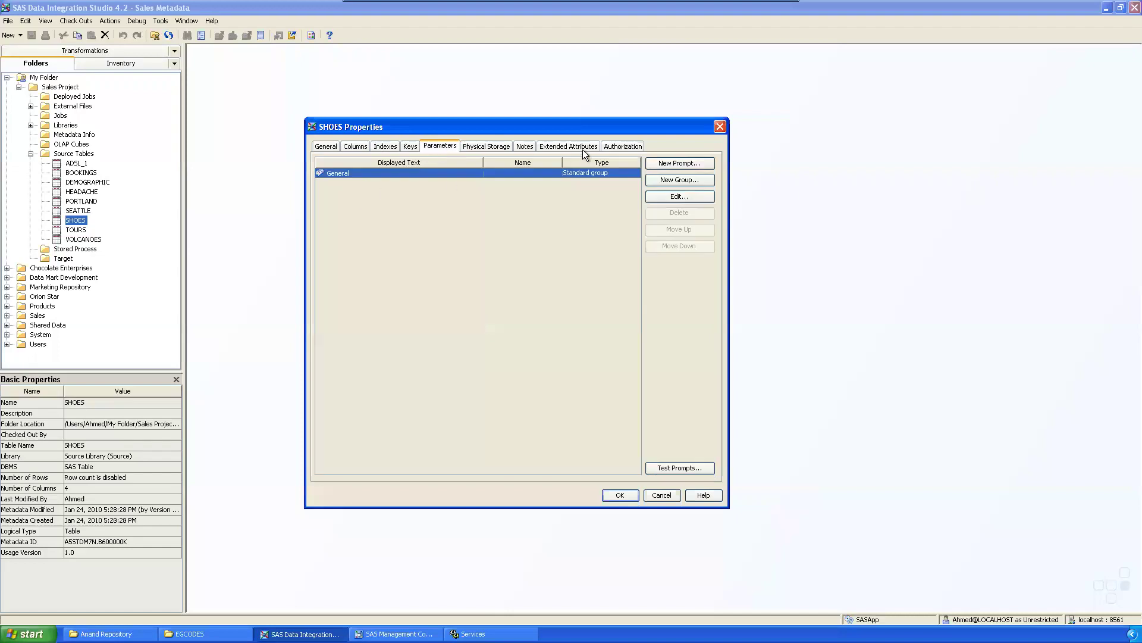
left_click(479, 145)
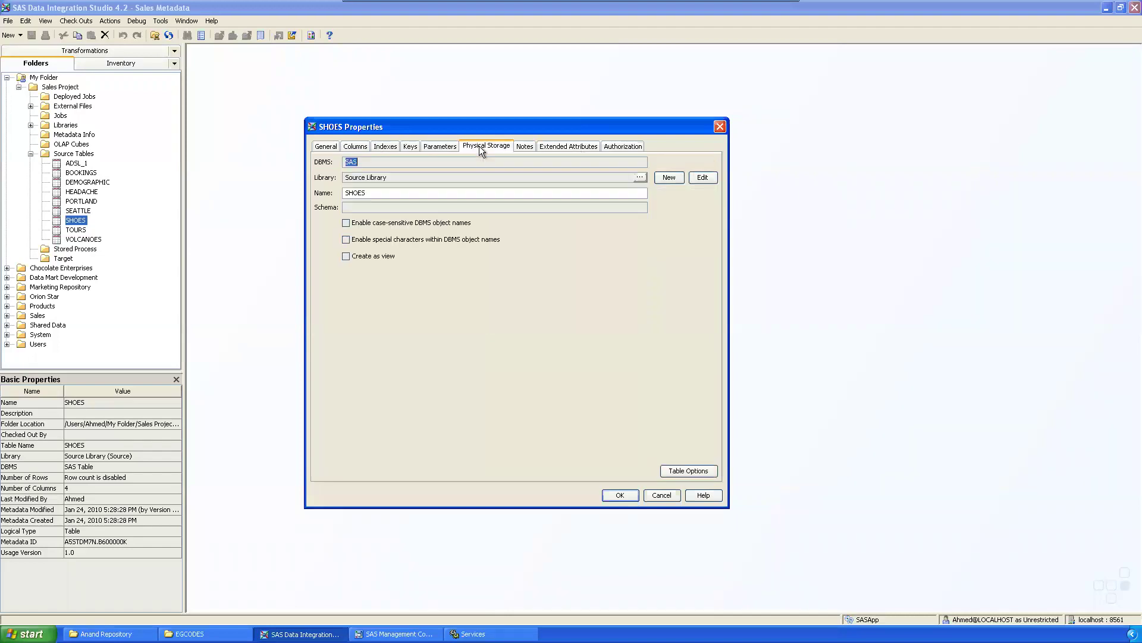
Step: Open Source Library's properties from the SHOES storage settings, check its assignment and options, and close them
left_click(394, 173)
left_click(701, 176)
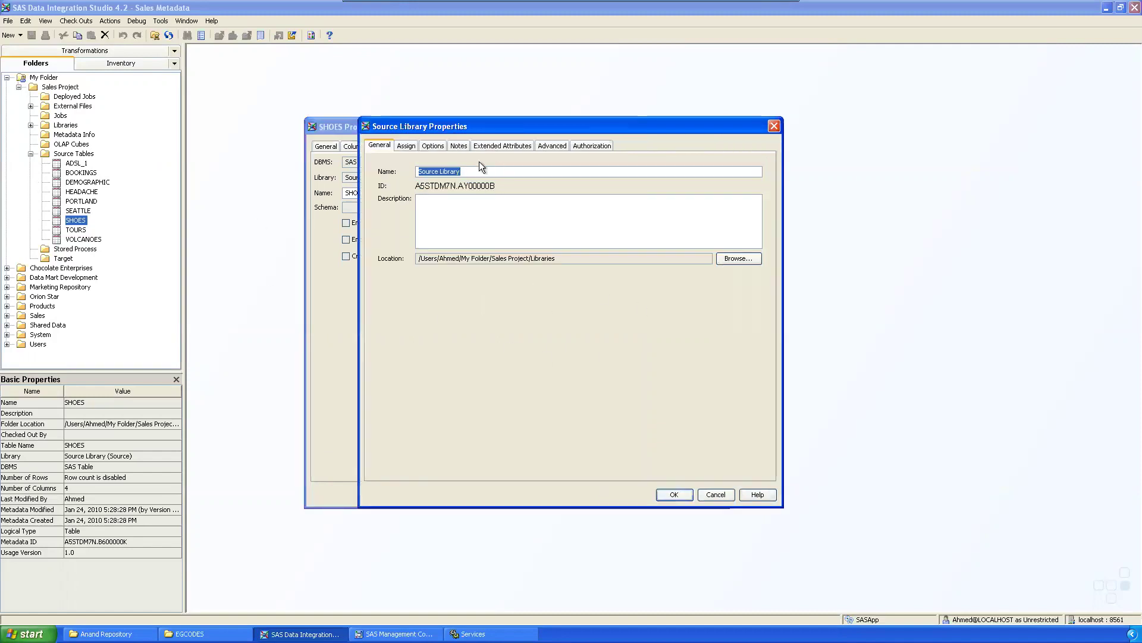
left_click(404, 146)
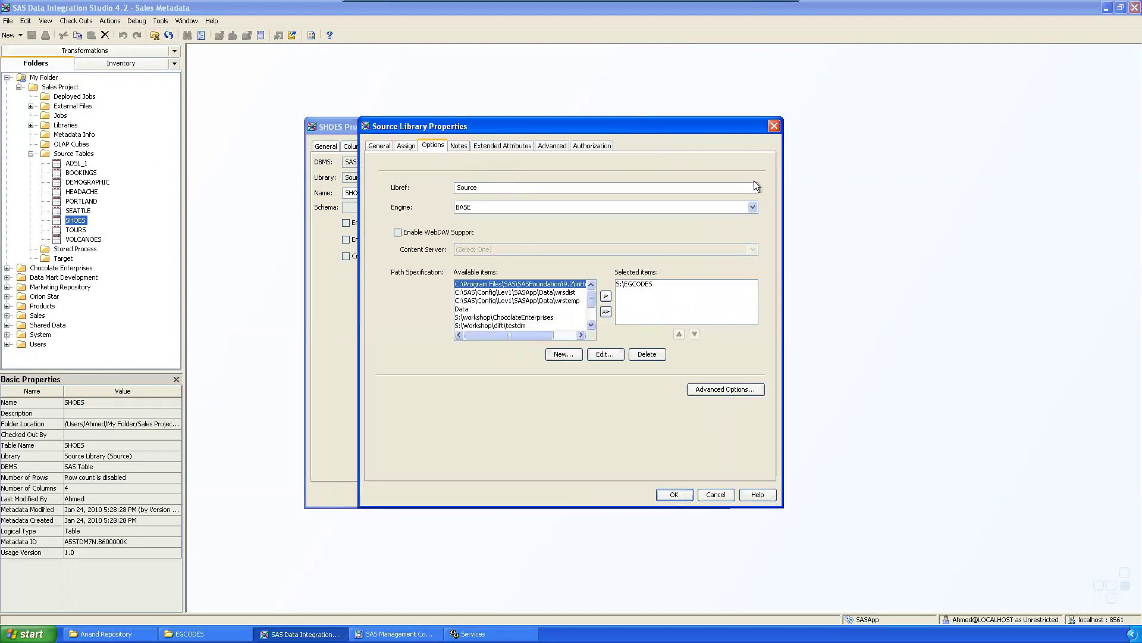
left_click(773, 126)
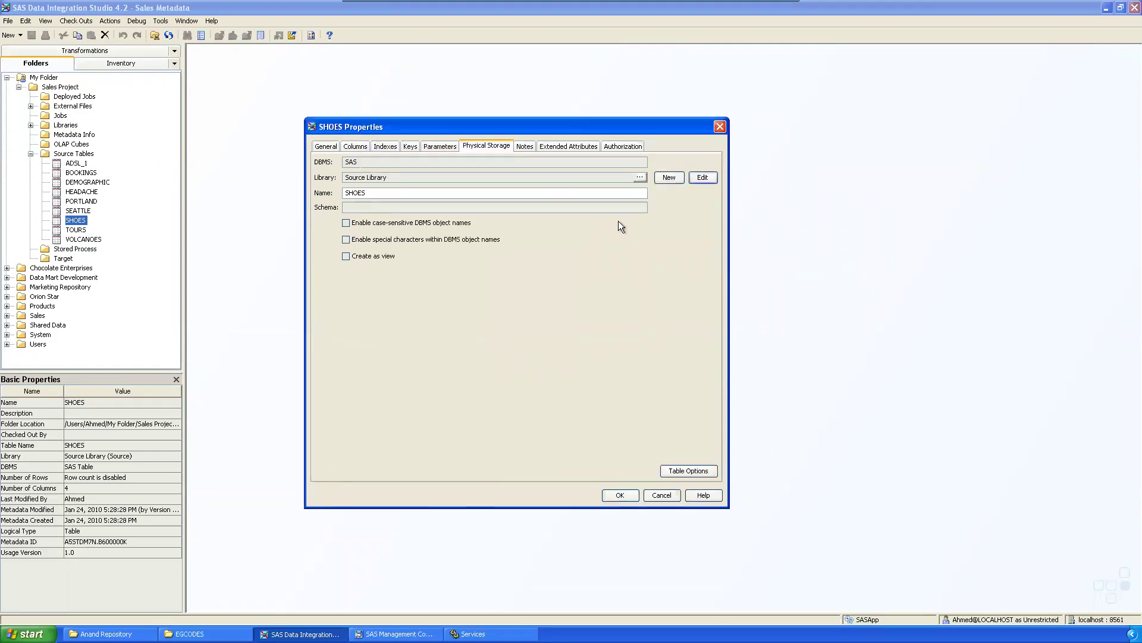
Step: Check the SHOES table's notes and general details, close its properties and collapse the Source Tables folder
left_click(526, 146)
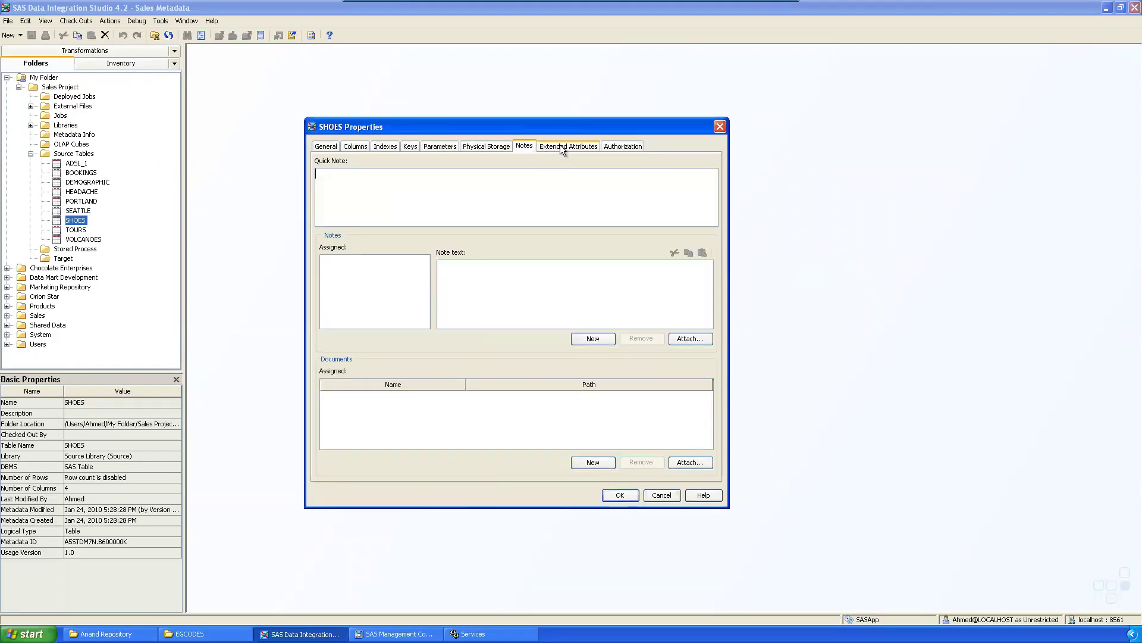
left_click(326, 147)
left_click(723, 130)
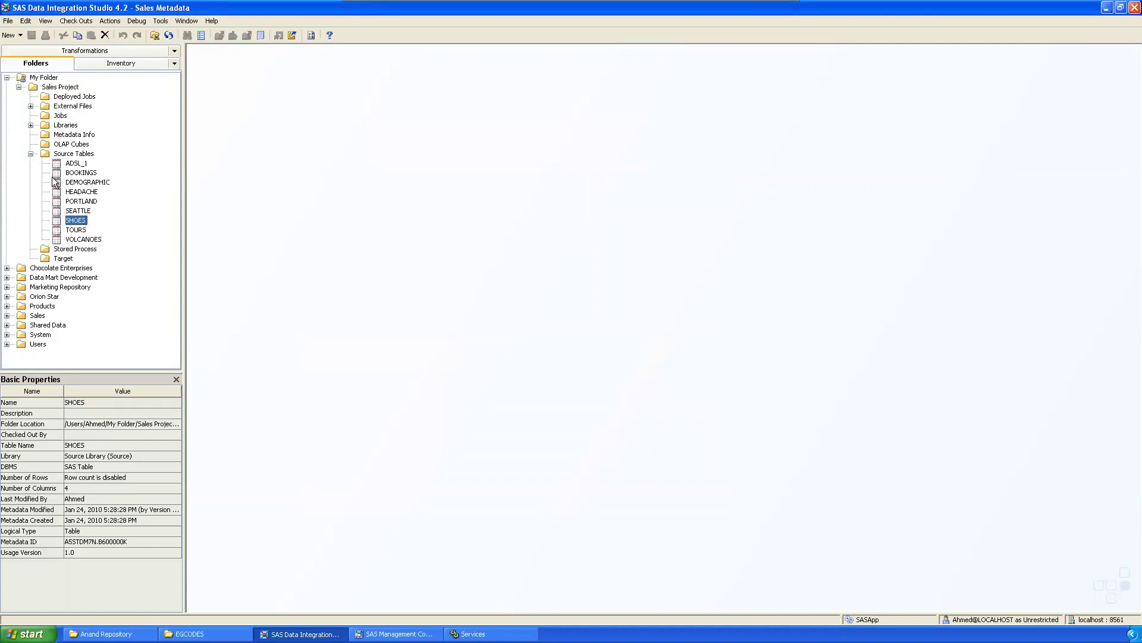
left_click(31, 153)
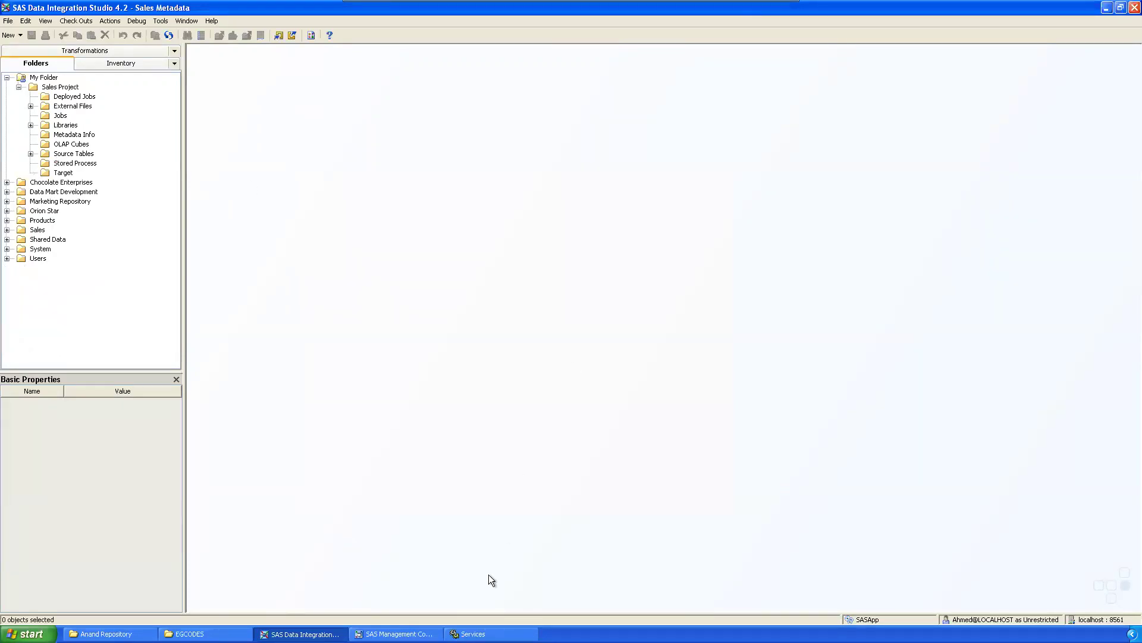
Step: Switch to the DI Studio Tasks new notes in Notepad and review what each source type needs for its definition
left_click(768, 9)
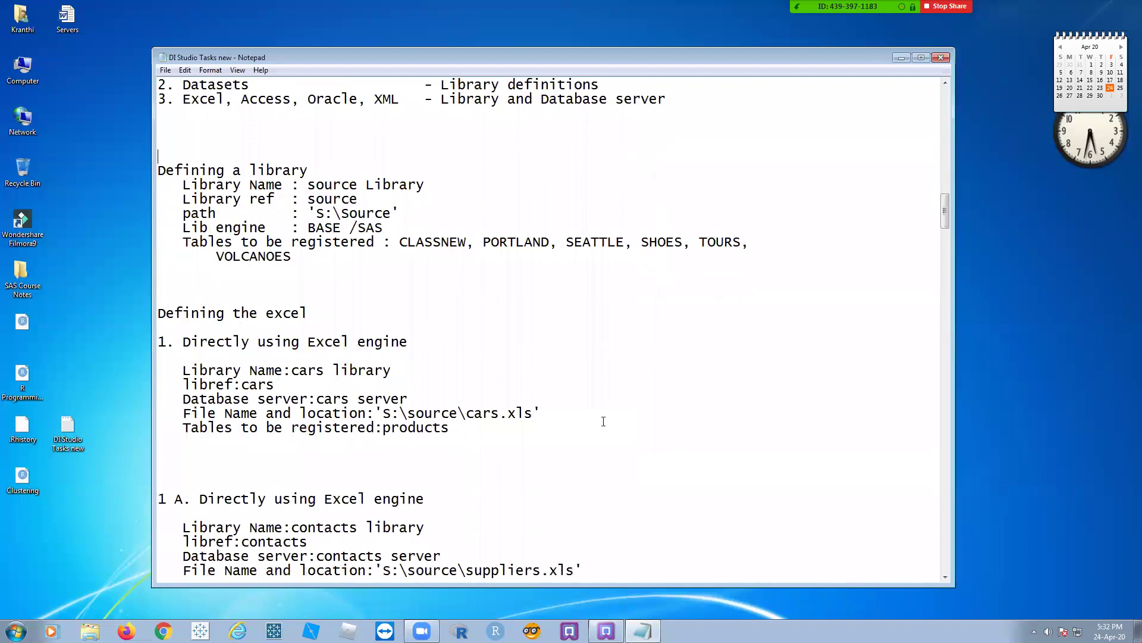
left_click_drag(175, 288, 520, 456)
left_click(531, 470)
scroll(386, 301, "up", 2)
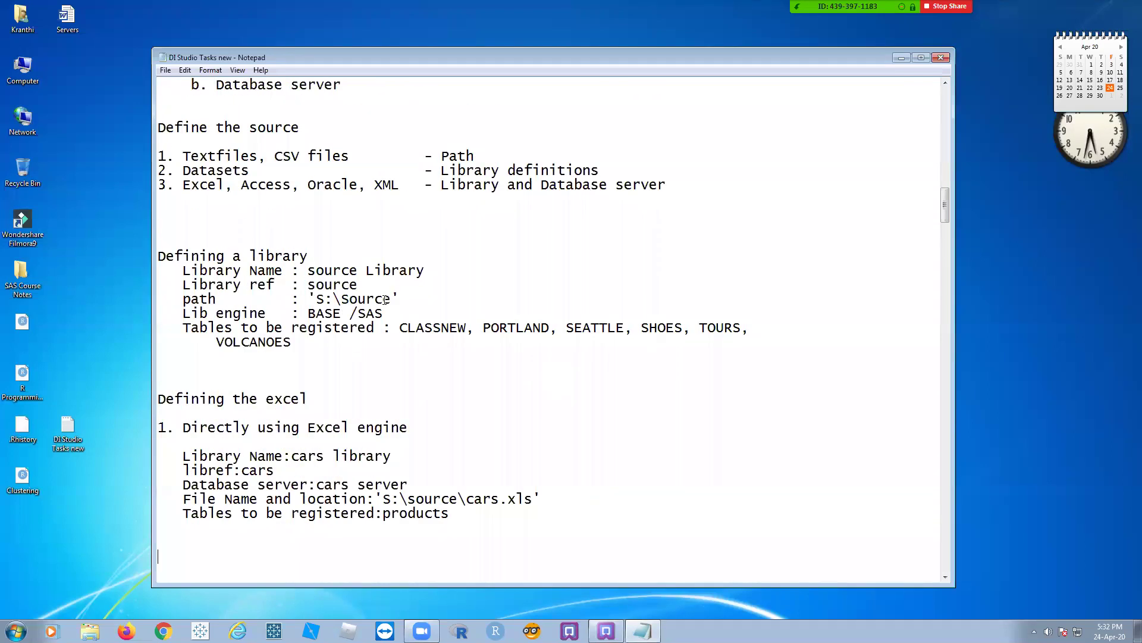
left_click_drag(183, 157, 607, 170)
left_click(607, 170)
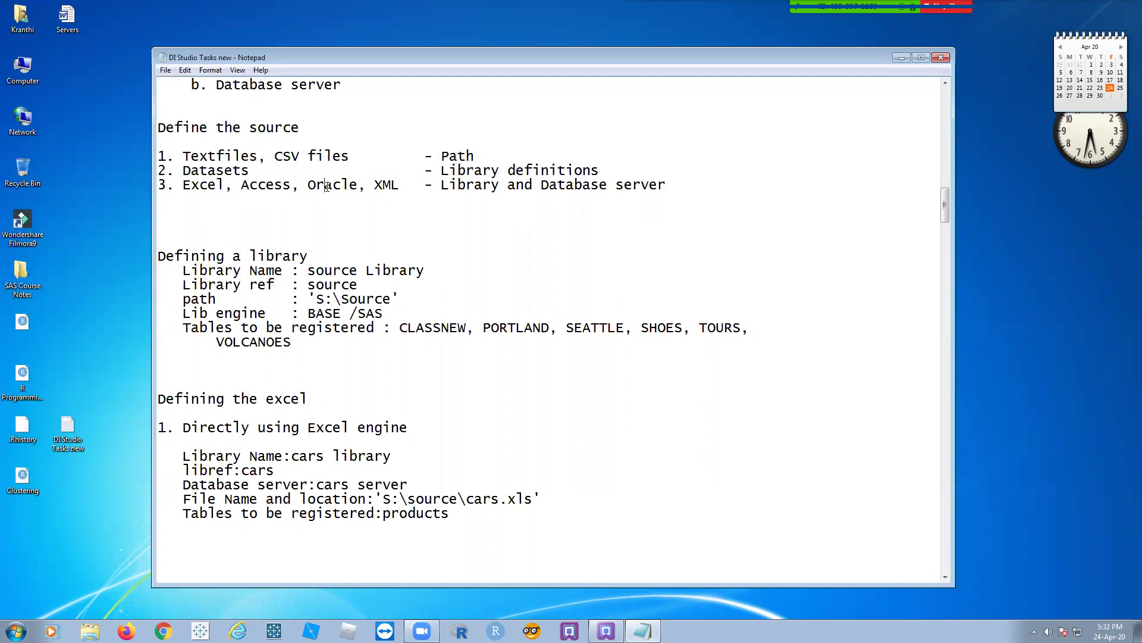
left_click(426, 214)
left_click_drag(183, 185, 665, 188)
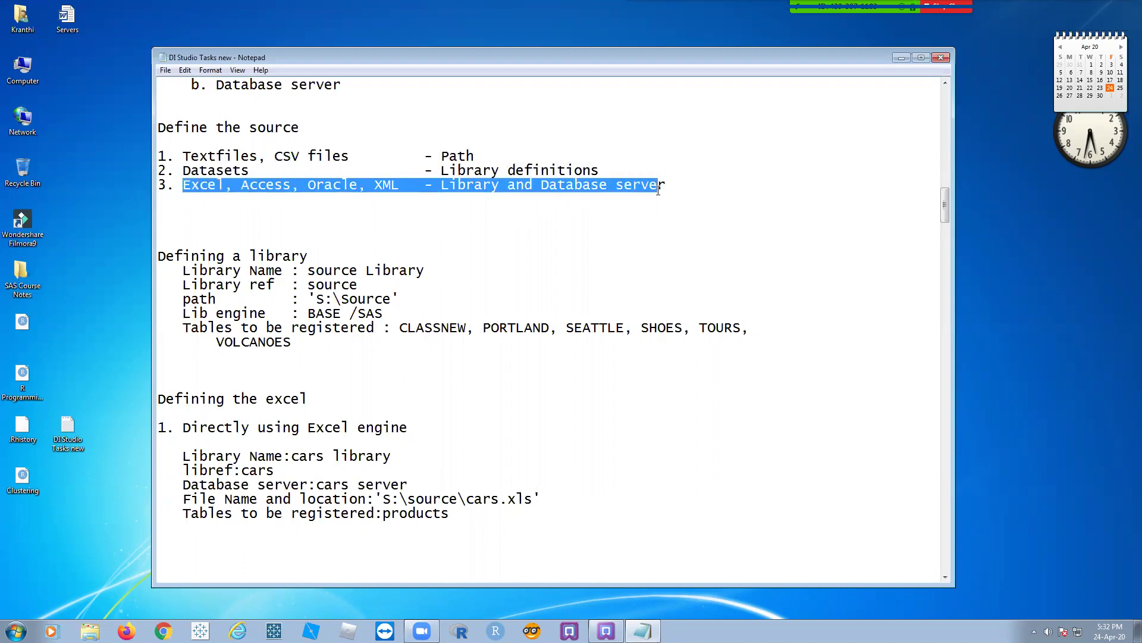
left_click(675, 195)
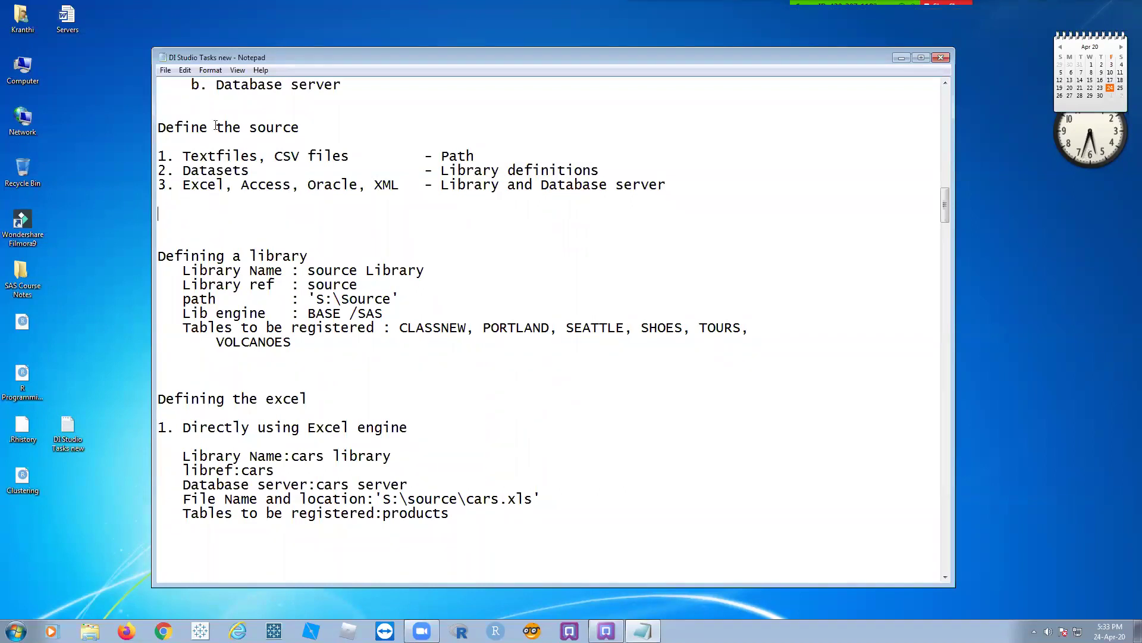
Step: Switch to Chrome and search Google for "SAS Database connectivity"
left_click(163, 631)
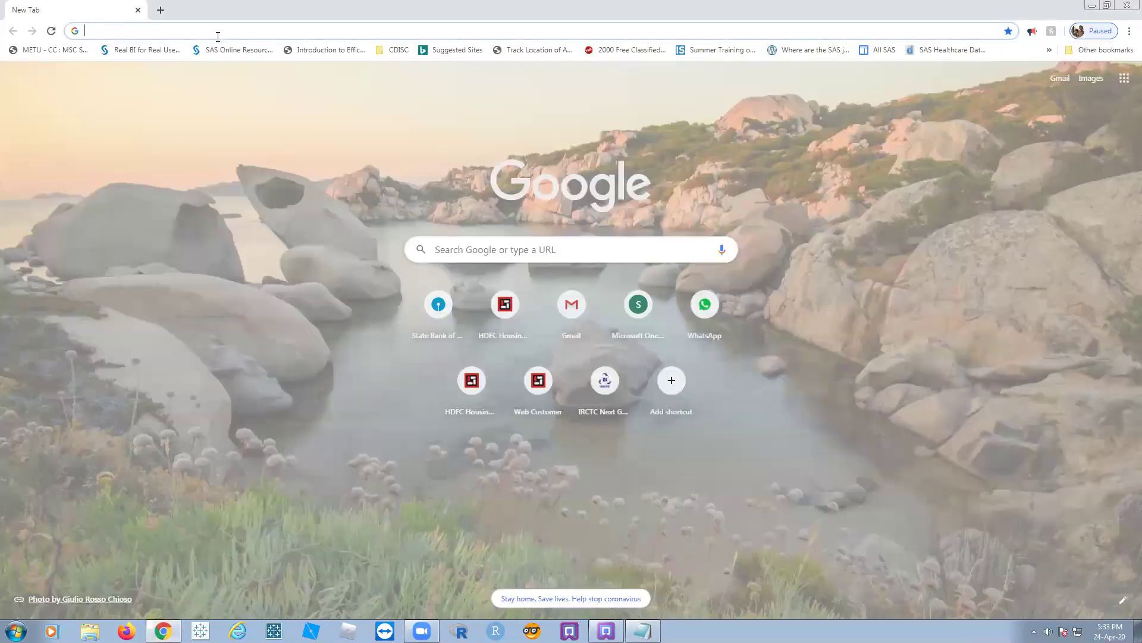
type("SAS Data")
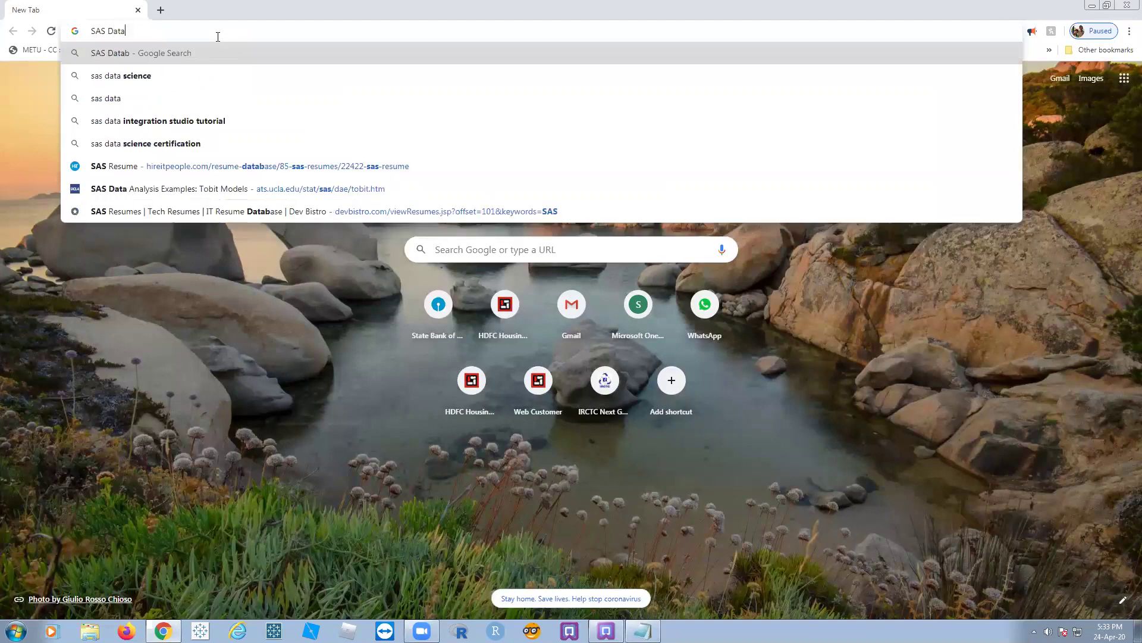
type("base con")
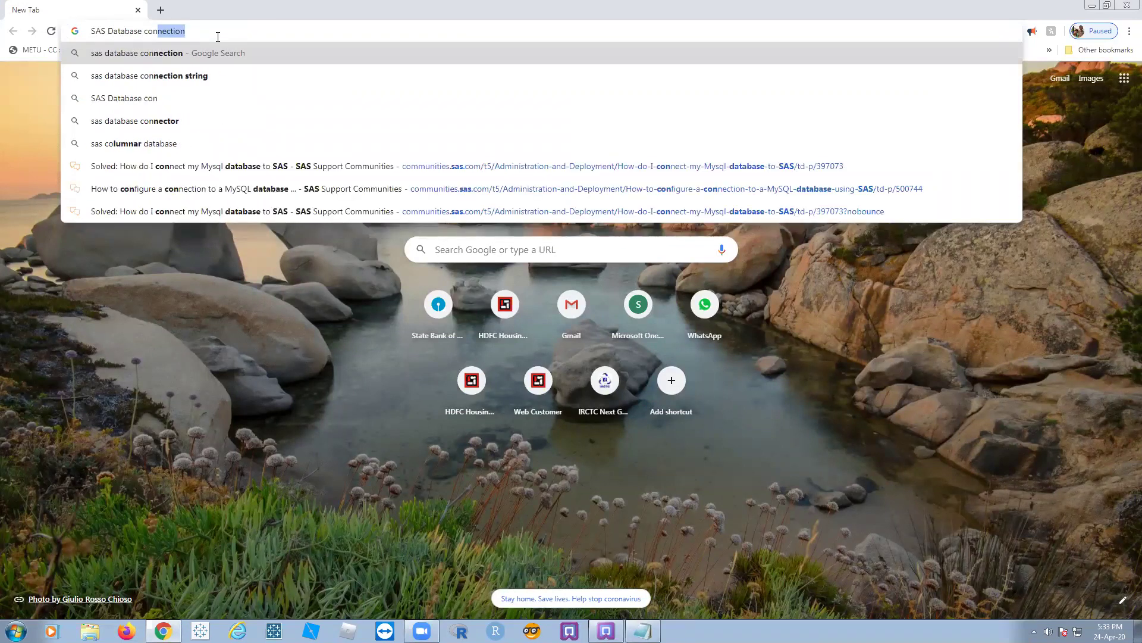
type("nectivity")
key("Return")
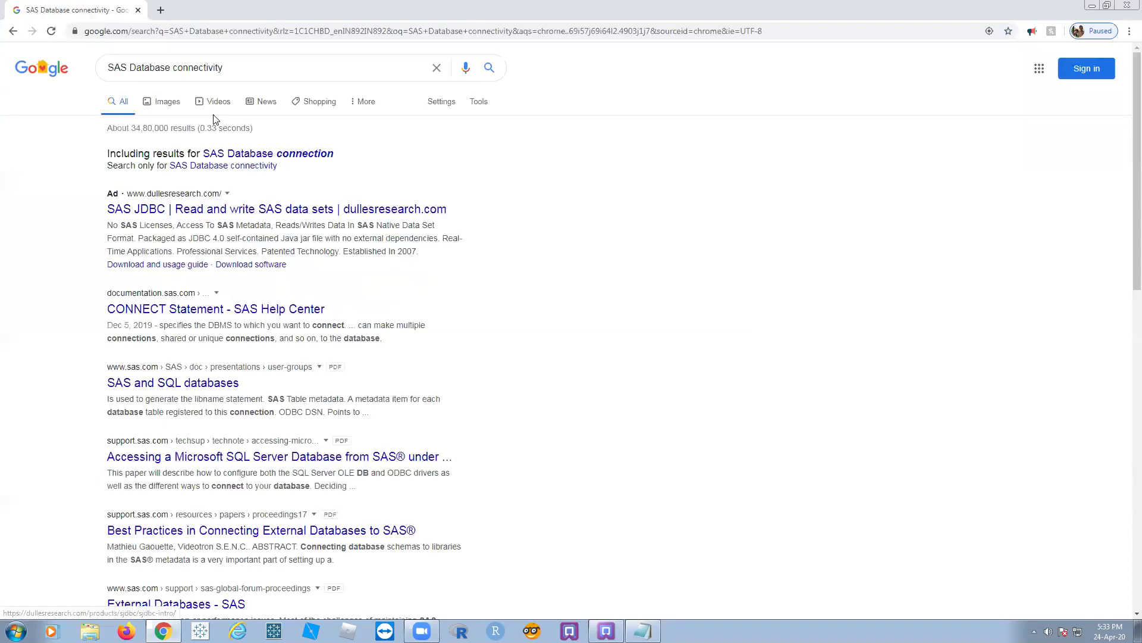
Step: Change the search to "sas database administrator" and skim the results
left_click_drag(176, 67, 295, 67)
type("administr")
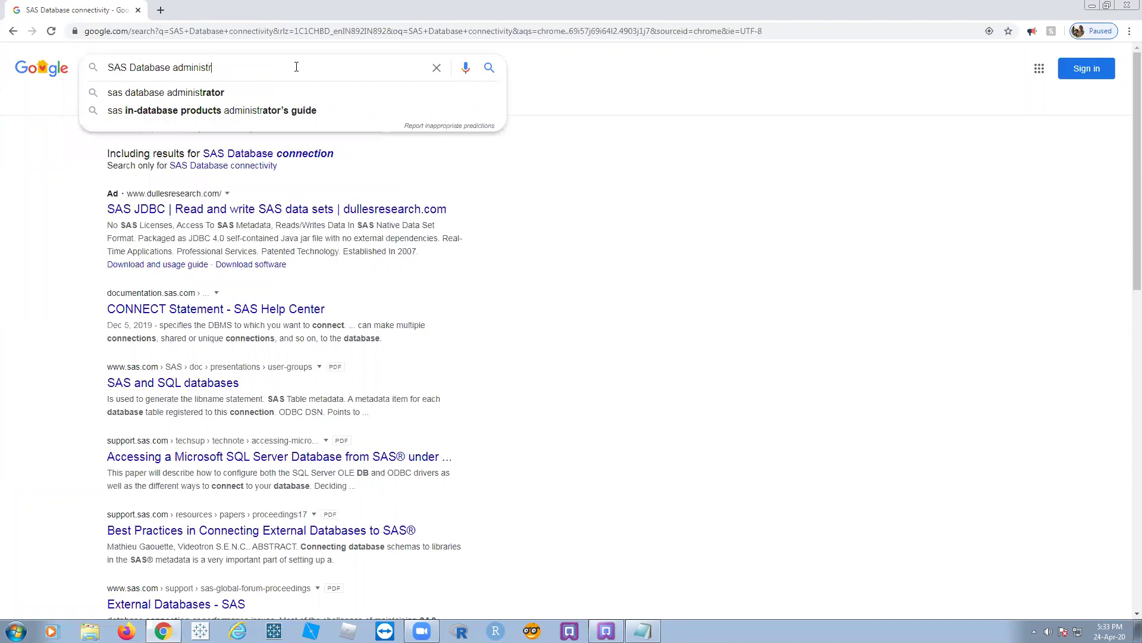
left_click(208, 91)
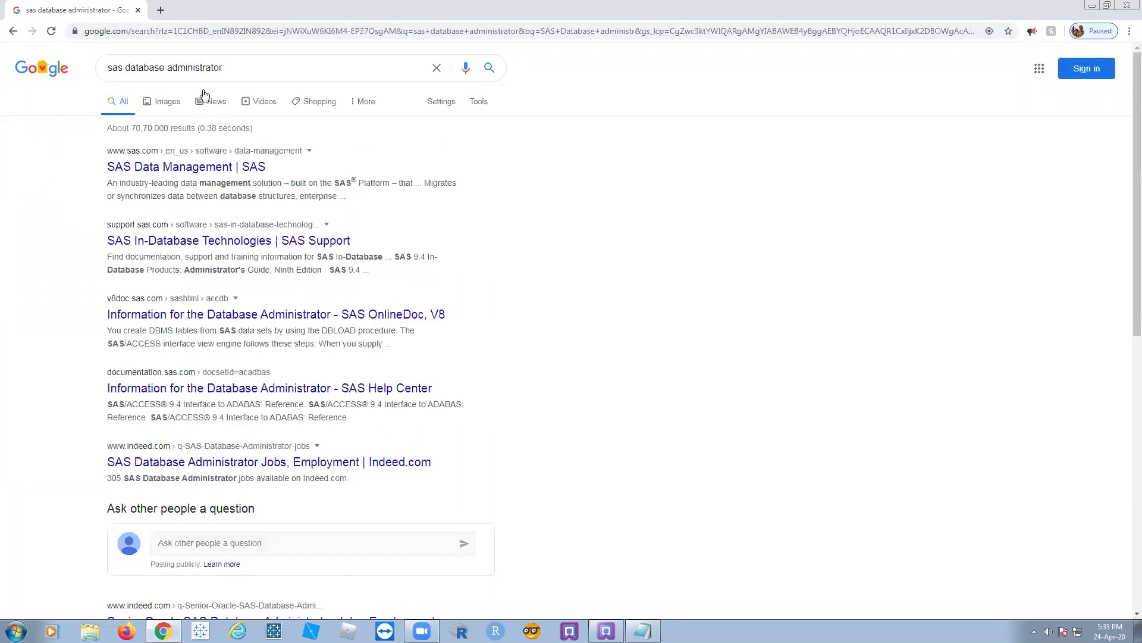
scroll(239, 174, "down", 4)
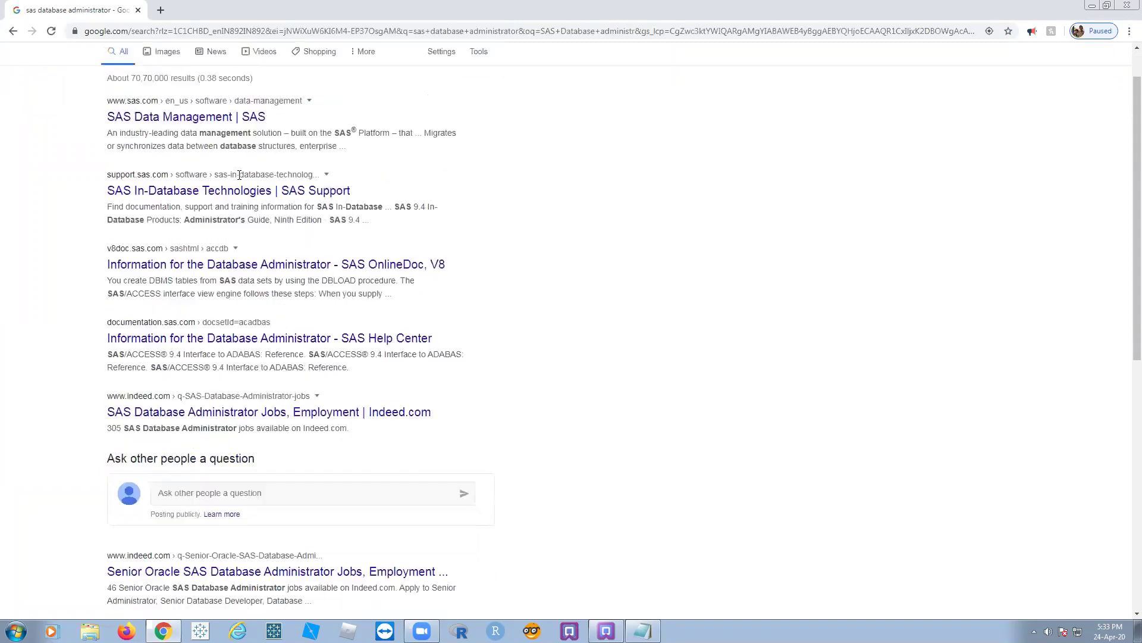
scroll(244, 181, "down", 3)
scroll(331, 291, "up", 7)
scroll(346, 281, "down", 7)
scroll(345, 279, "up", 7)
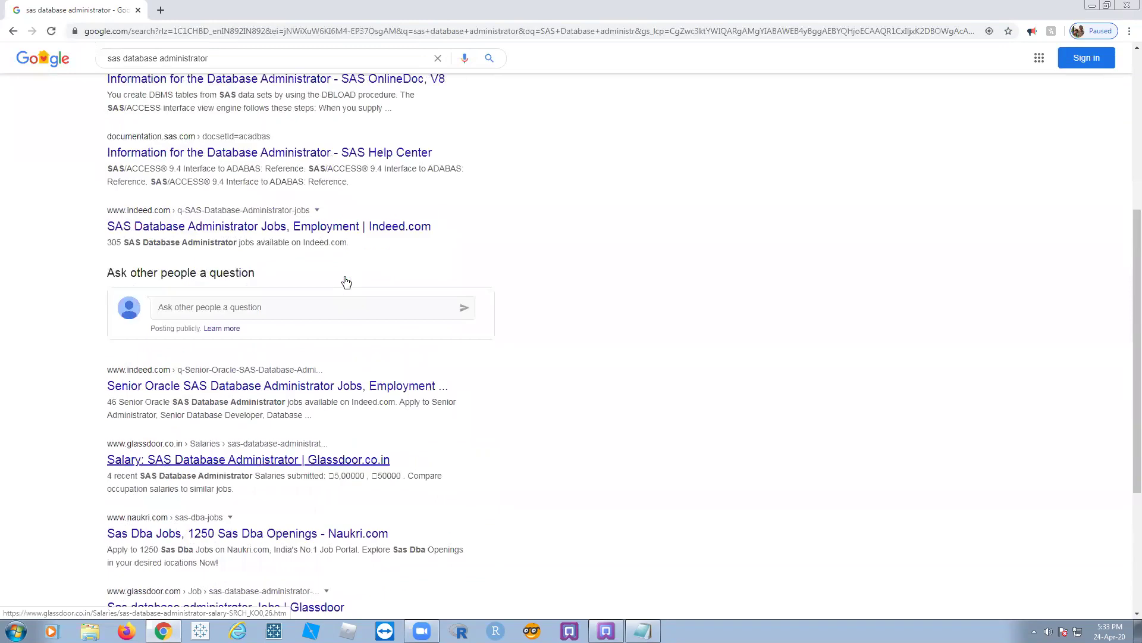
Step: Search for "sas data administration" and open the SAS 9.4 Intelligence Platform: Data Administration Guide PDF
left_click_drag(146, 67, 167, 67)
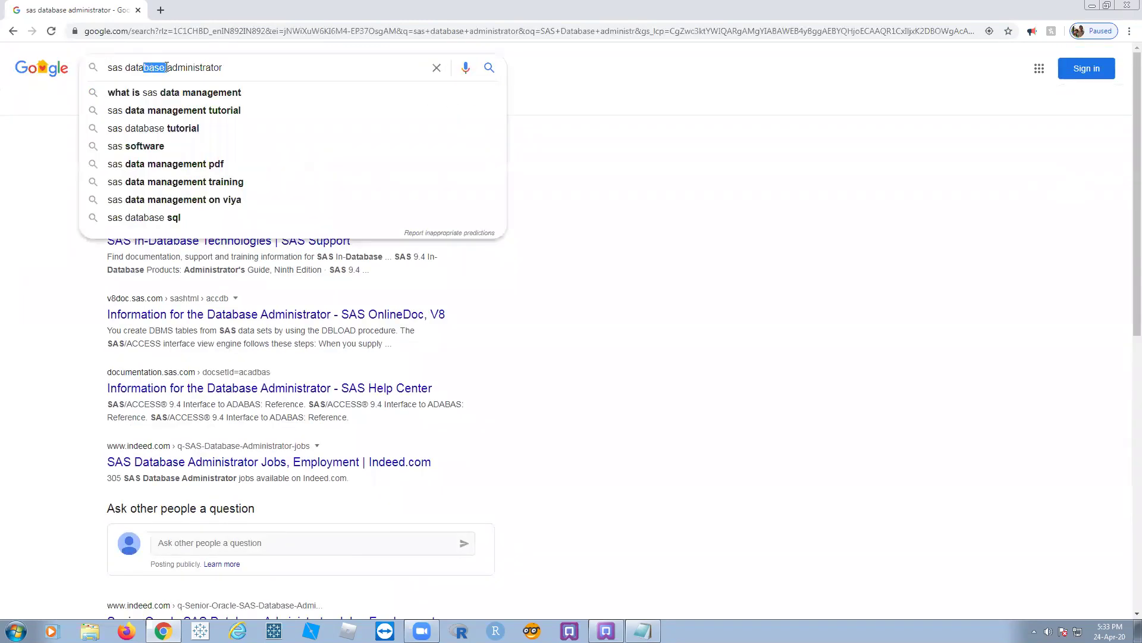
key("BackSpace")
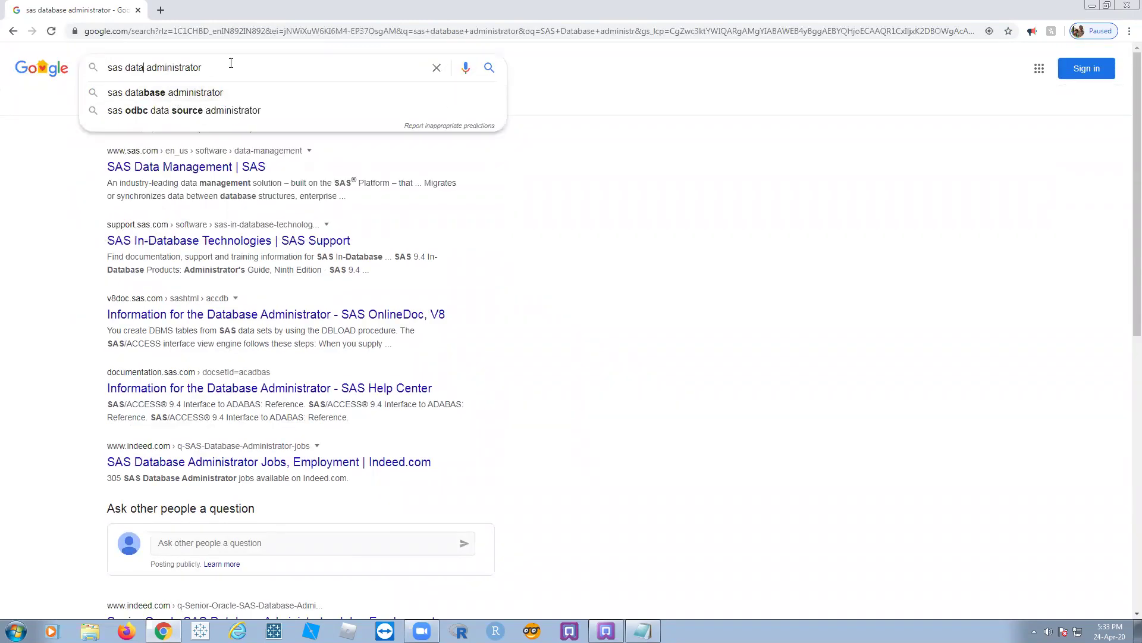
key("BackSpace")
key("BackSpace")
type("ion")
key("Return")
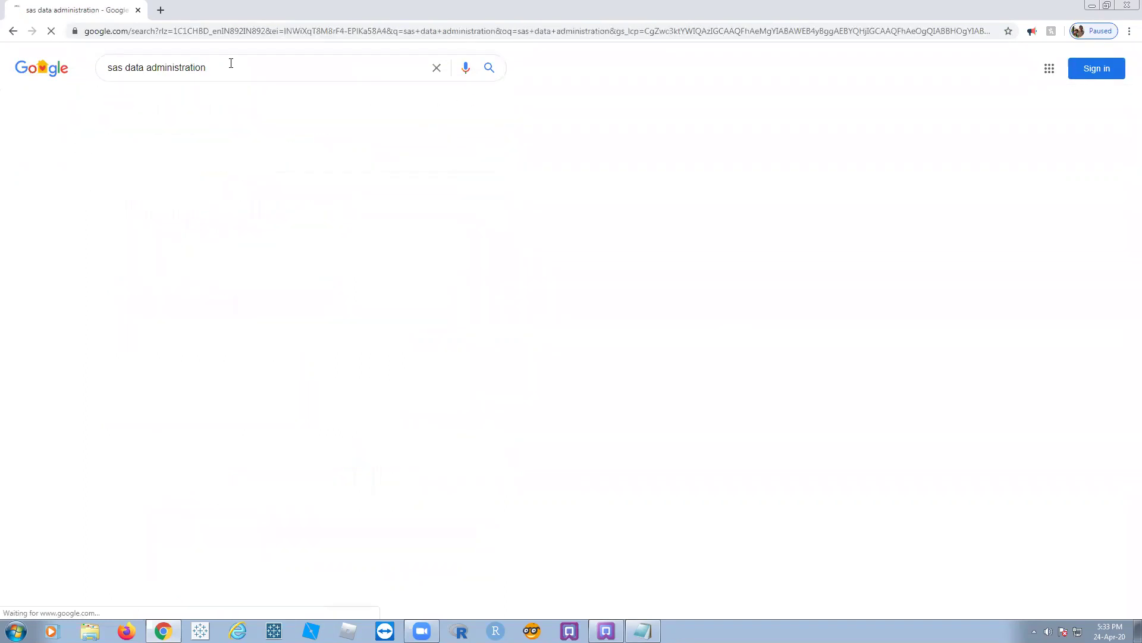
left_click(198, 169)
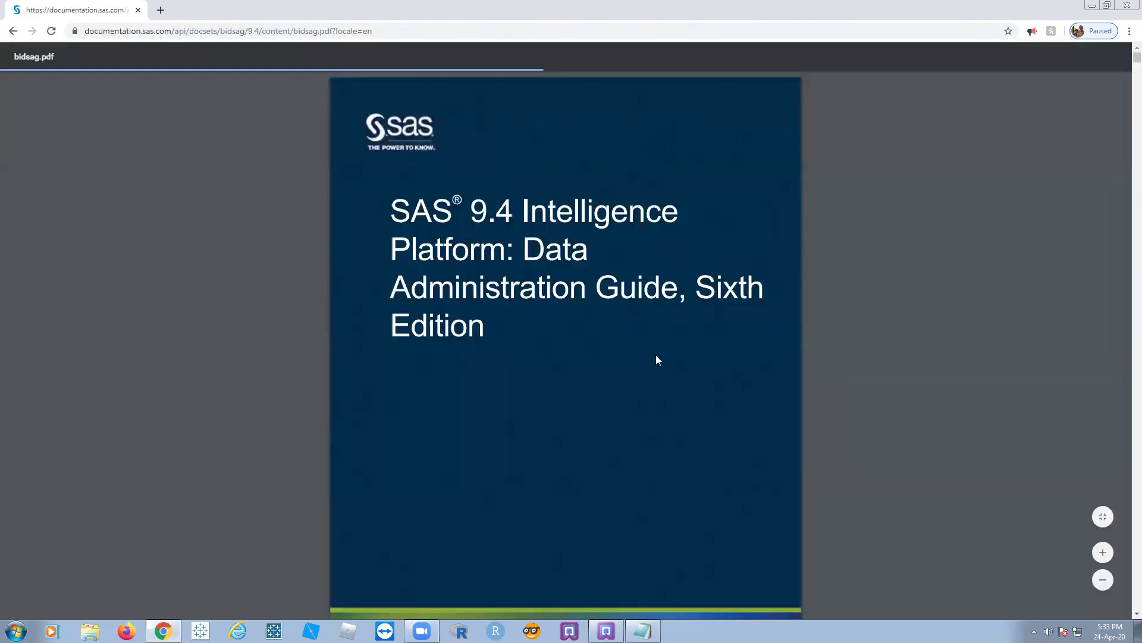
Step: Save the guide as a PDF named "SAS Data Admin" in the SAS Course Notes folder on the Desktop
scroll(670, 341, "down", 7)
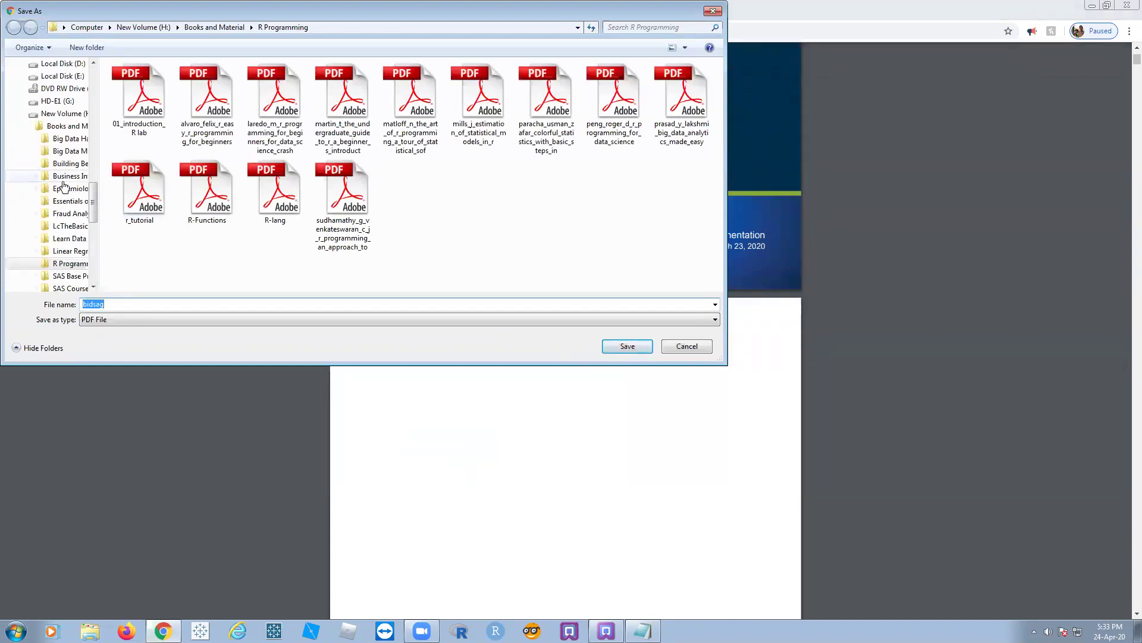
left_click_drag(93, 202, 98, 79)
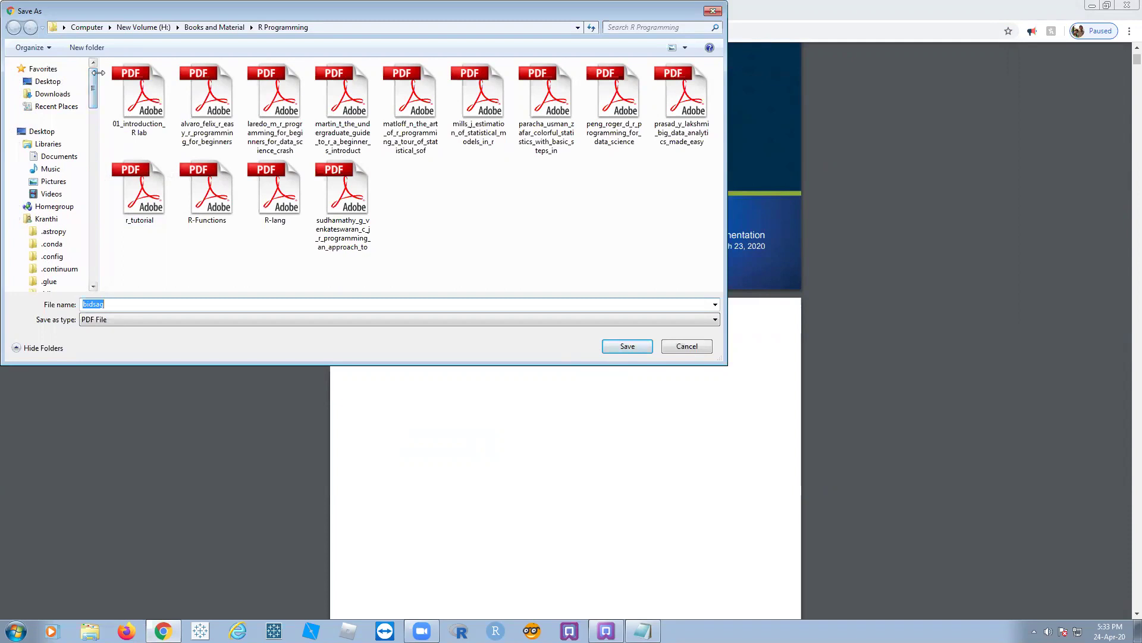
left_click(48, 81)
double_click(309, 110)
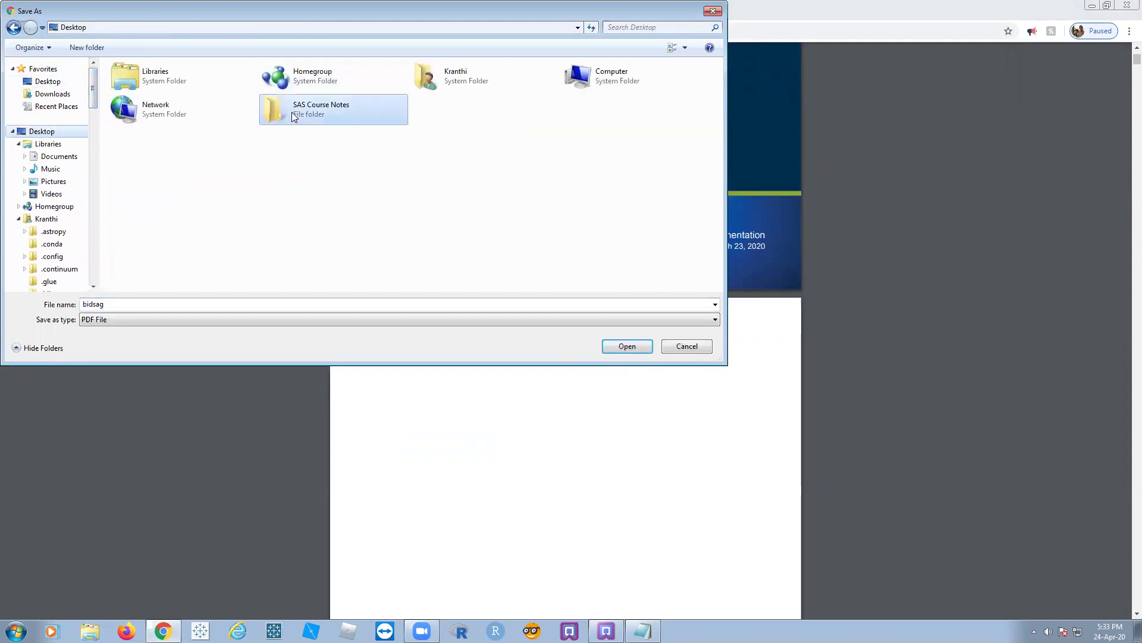
double_click(154, 305)
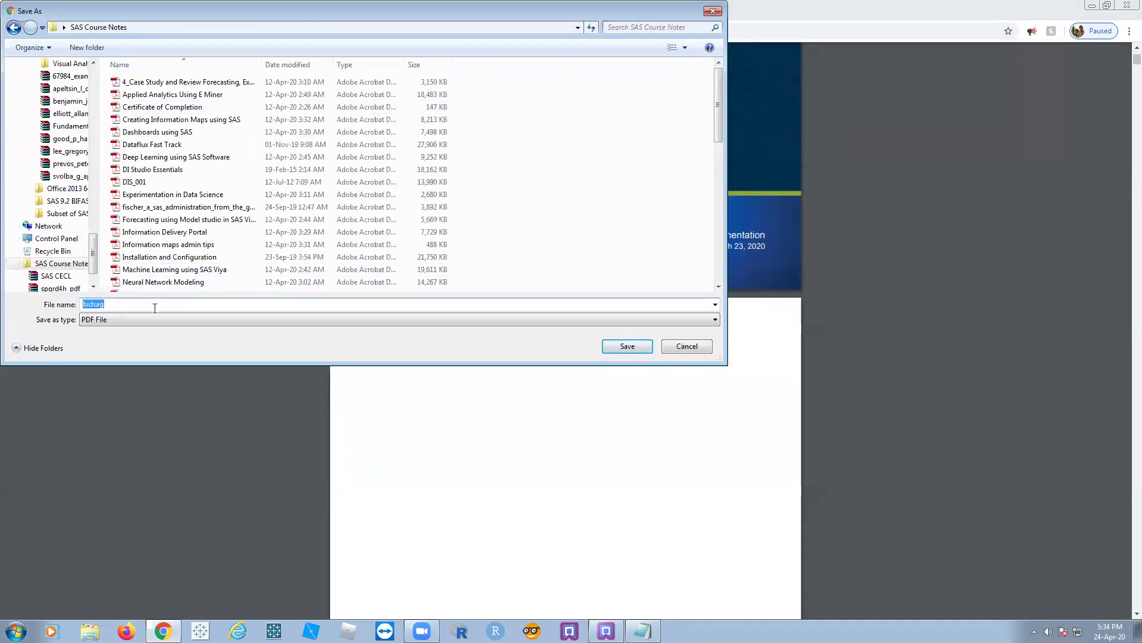
type("SAS")
type(" Data A")
key("BackSpace")
type("Data Admin")
key("Return")
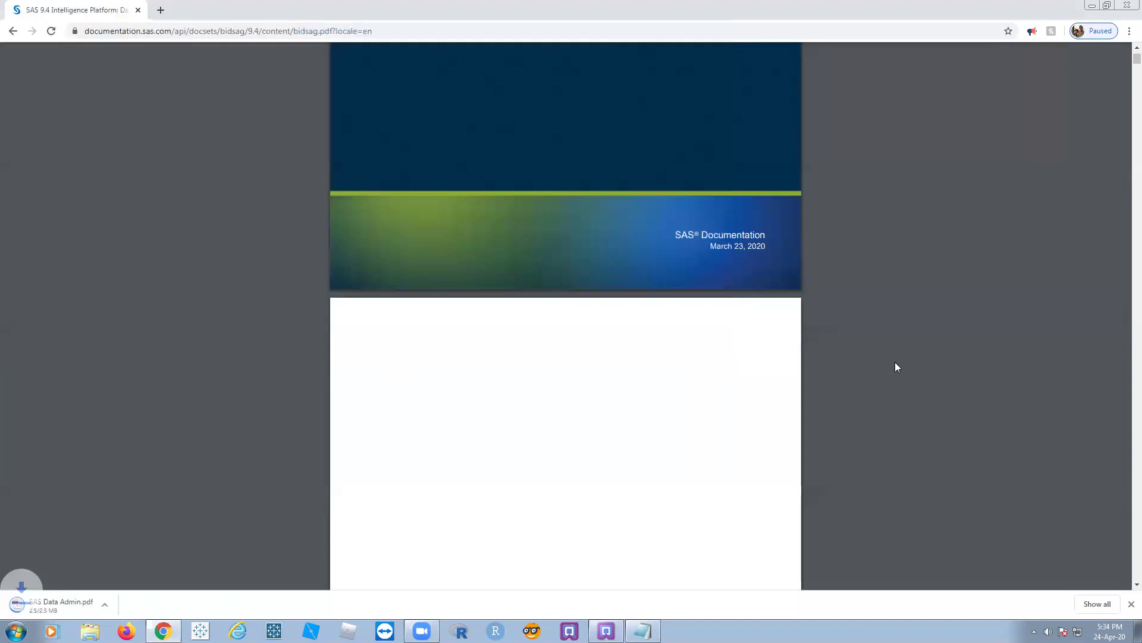
Step: Examine the guide's table of contents for the connectivity topics under Chapter 4, Connecting to Common Data Sources
scroll(890, 339, "down", 15)
scroll(890, 339, "down", 3)
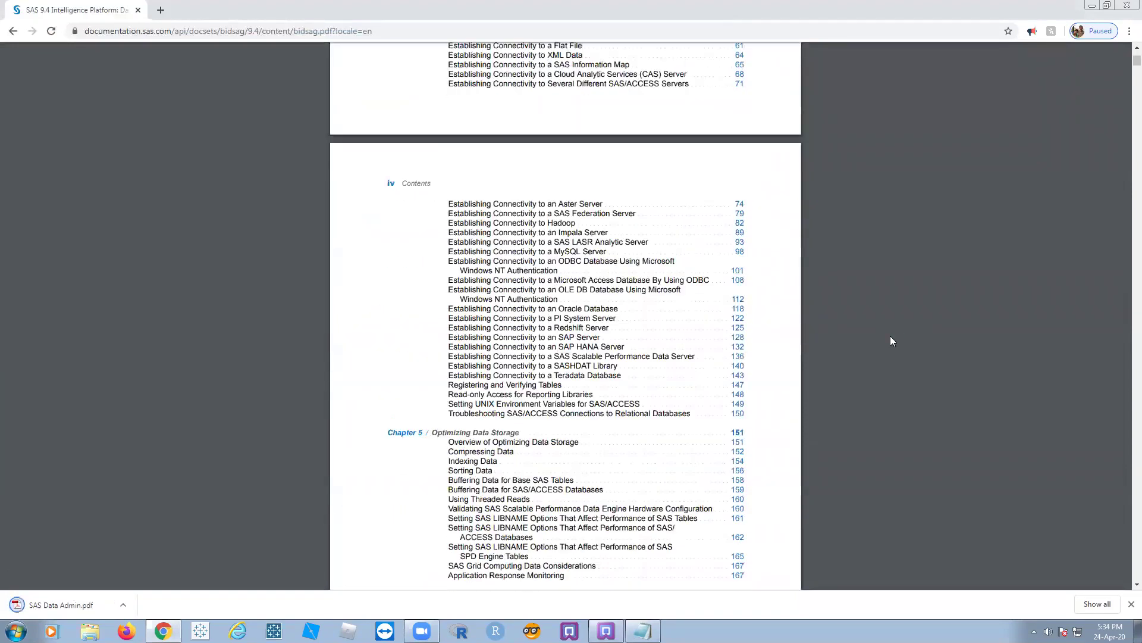
scroll(627, 288, "up", 3)
scroll(630, 290, "up", 2)
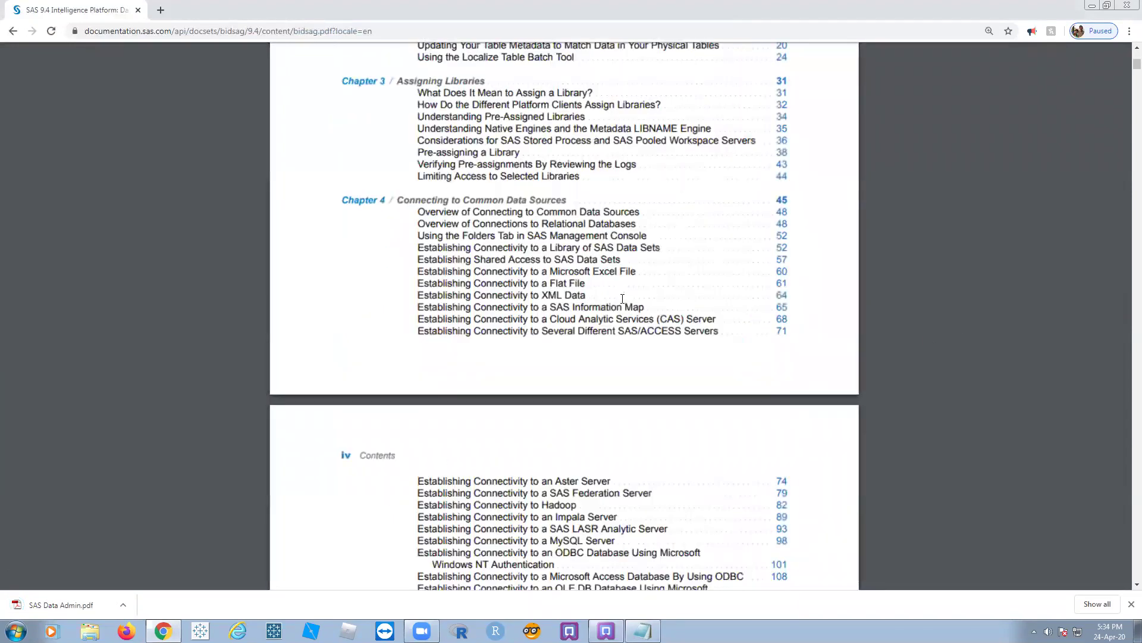
scroll(631, 297, "up", 5)
scroll(623, 301, "down", 4)
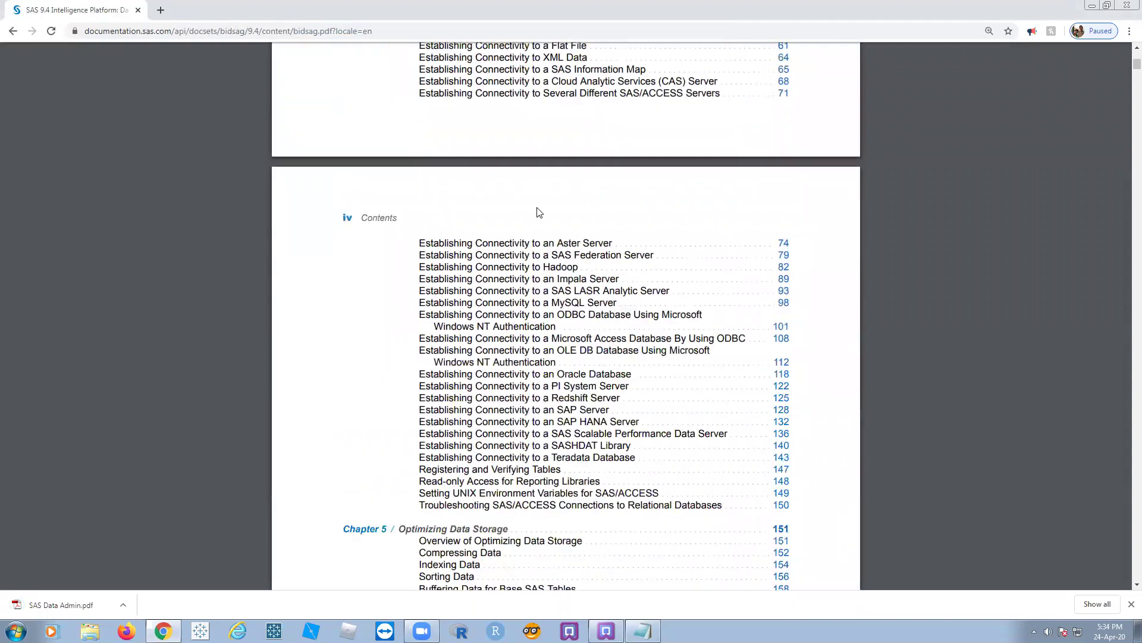
scroll(622, 300, "up", 4)
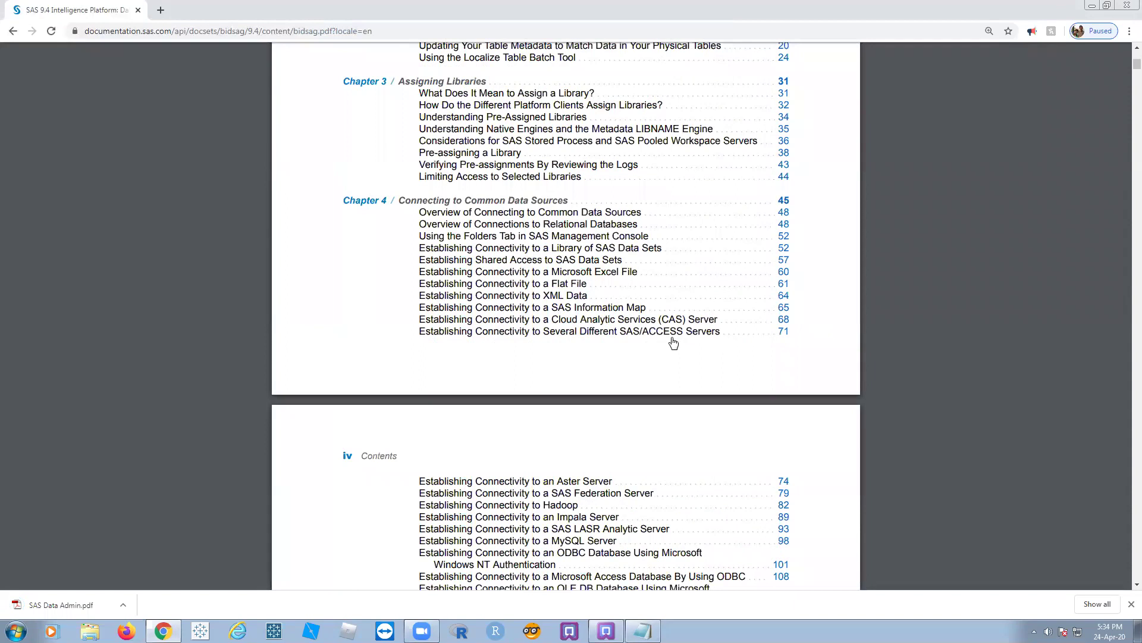
scroll(672, 340, "down", 2)
scroll(622, 310, "down", 2)
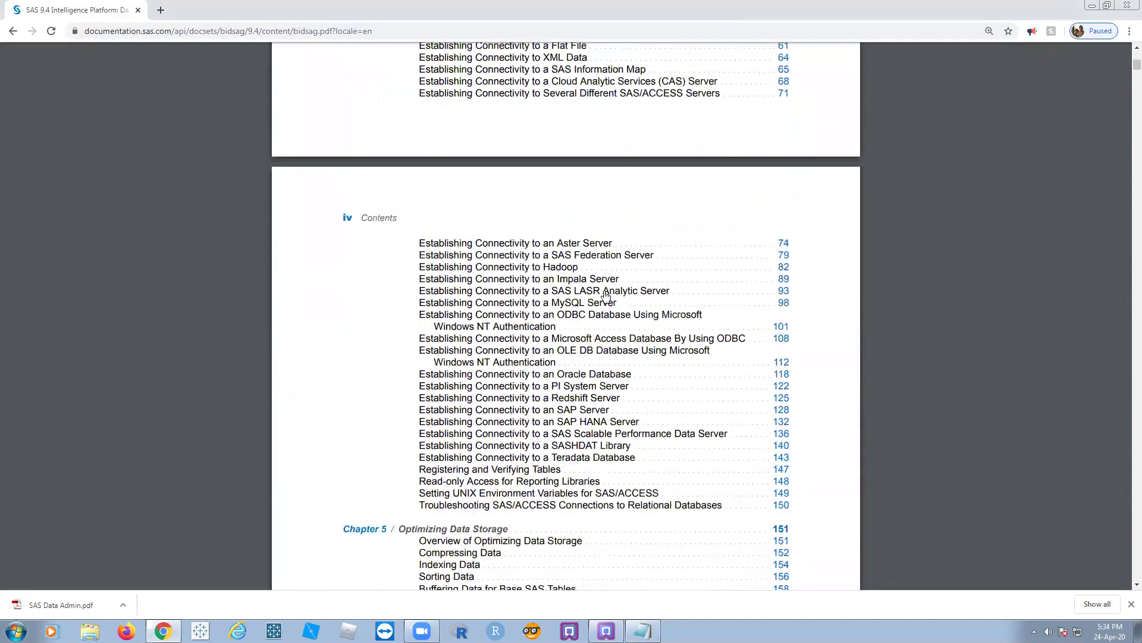
Step: Open the guide's section on Establishing Connectivity to an Oracle Database and view its overview figure
left_click(569, 378)
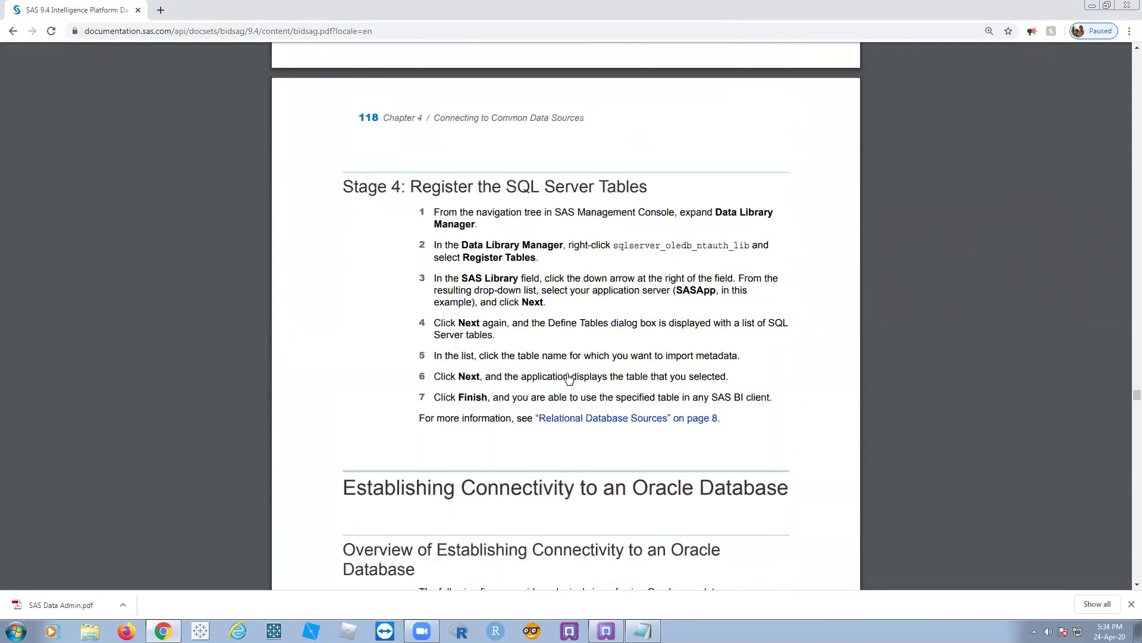
scroll(500, 276, "up", 2, "ctrl")
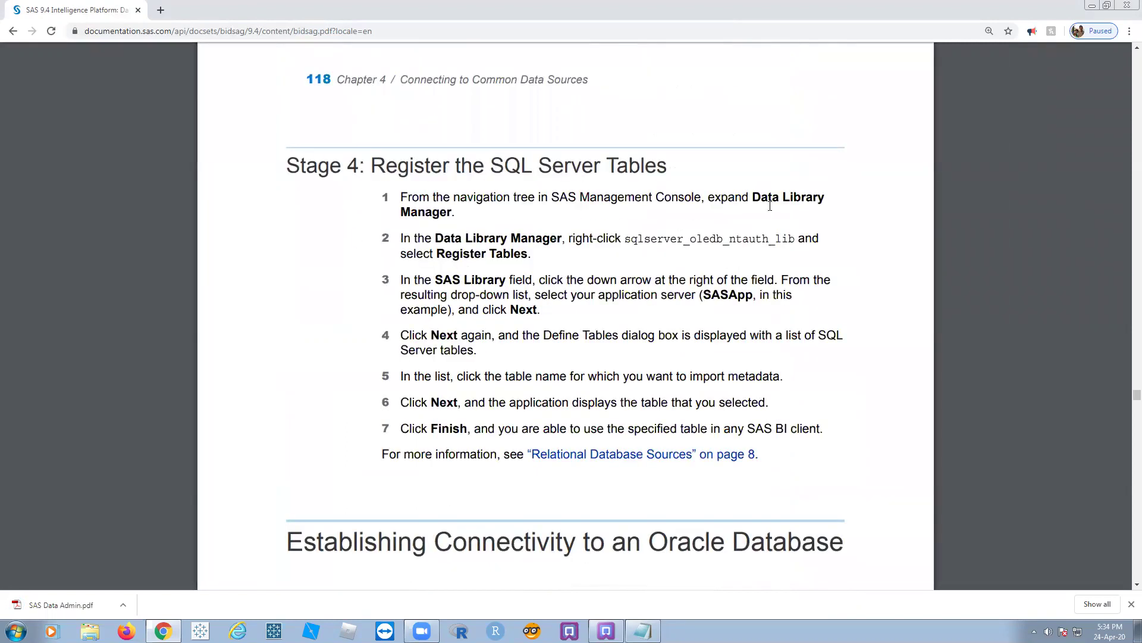
scroll(660, 411, "down", 5)
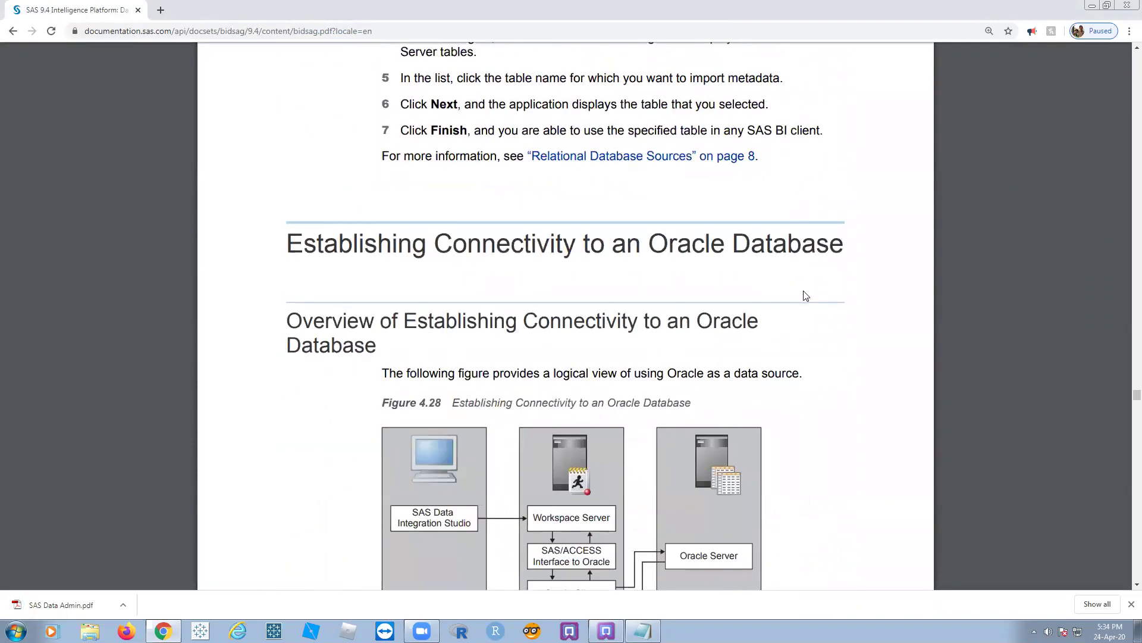
scroll(805, 296, "down", 4)
scroll(698, 249, "up", 1)
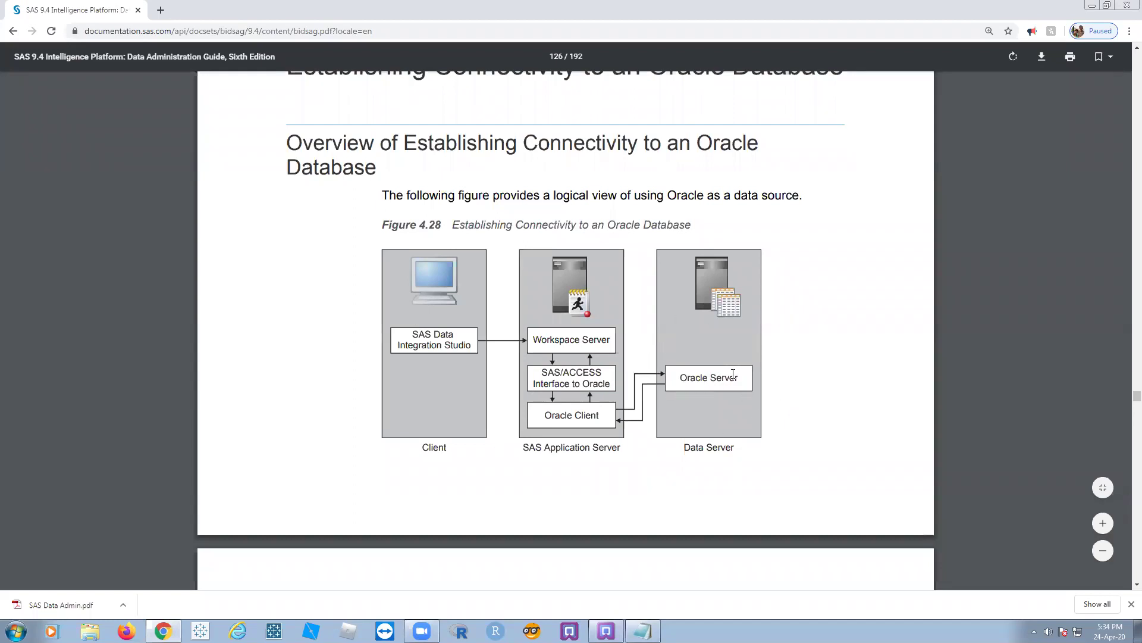
Step: Read through the Oracle prerequisites, the Stage 1 server registration and the Stage 2 library registration
scroll(694, 349, "down", 8)
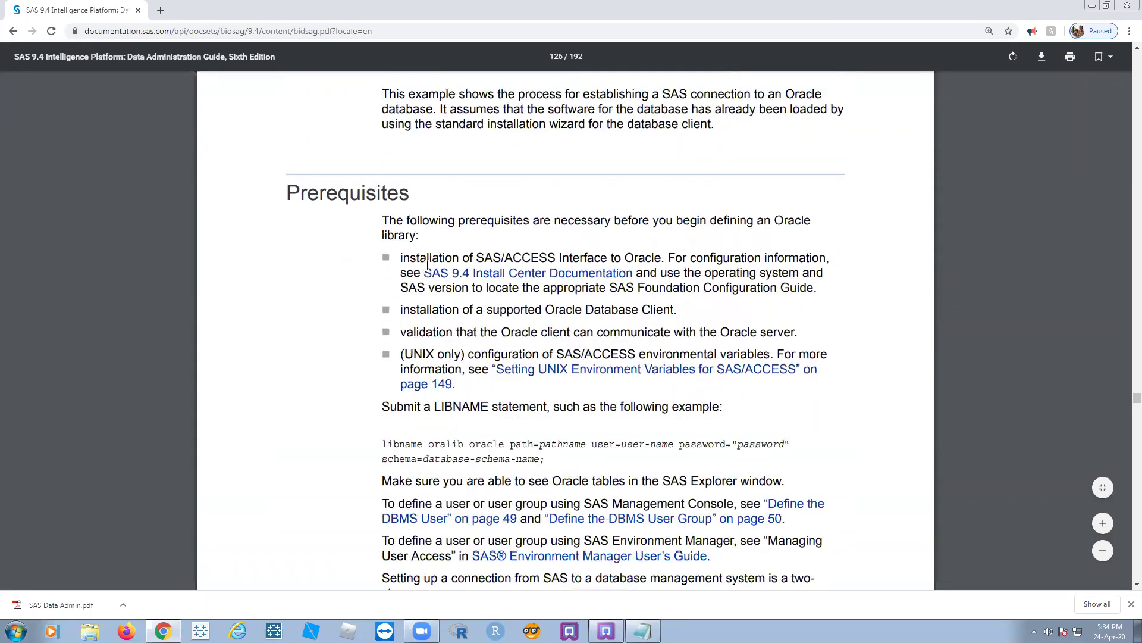
scroll(489, 342, "down", 10)
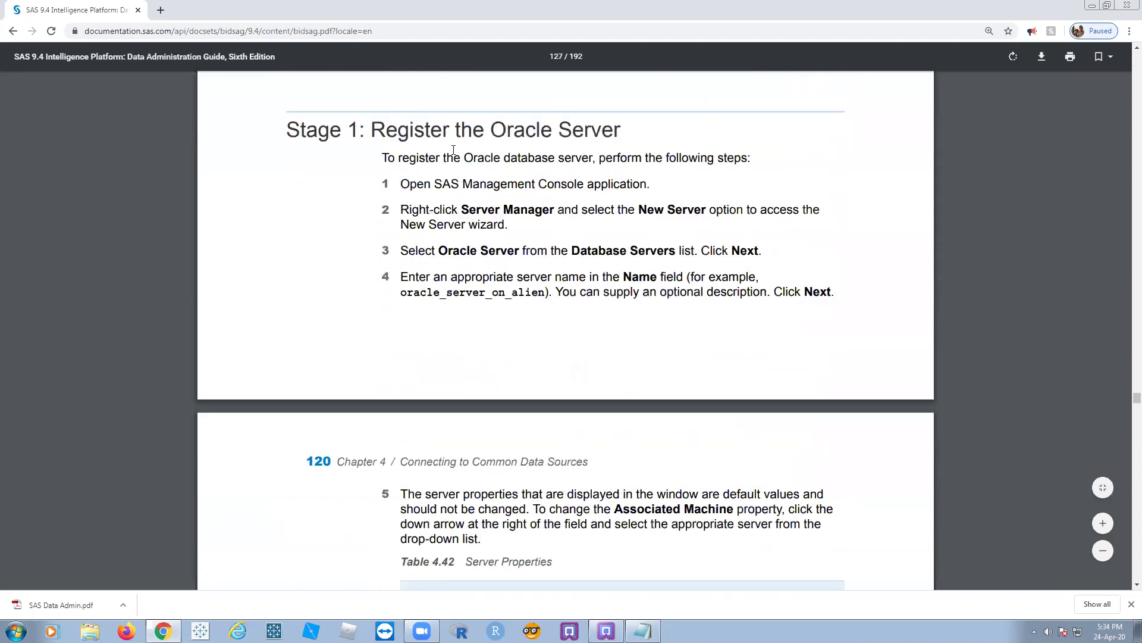
scroll(590, 384, "down", 20)
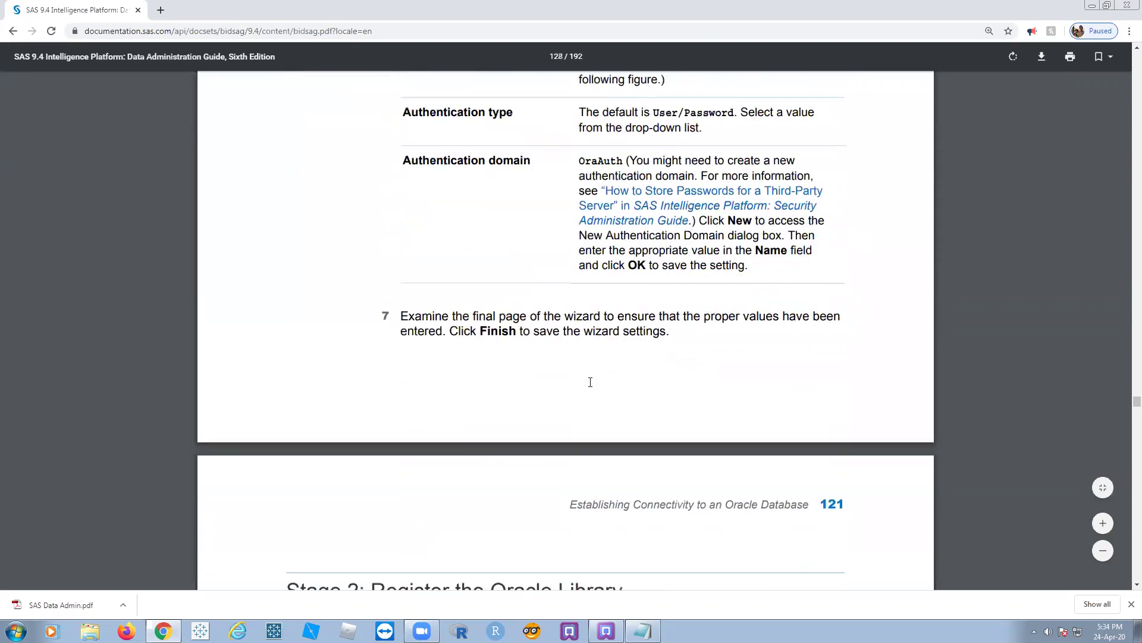
scroll(590, 384, "down", 2)
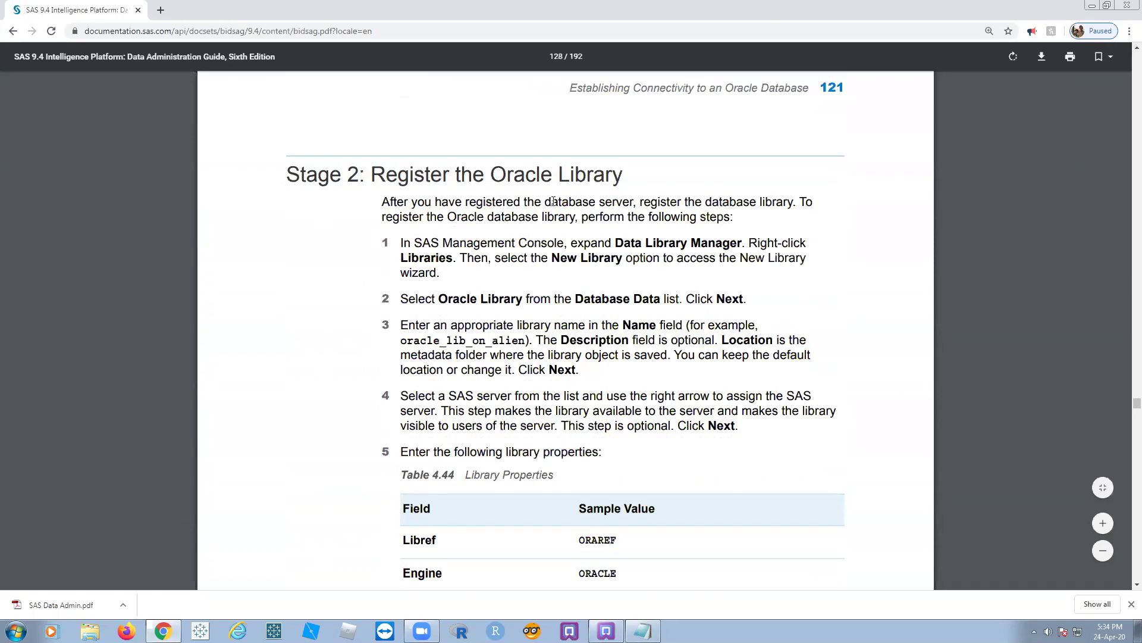
scroll(554, 201, "down", 16)
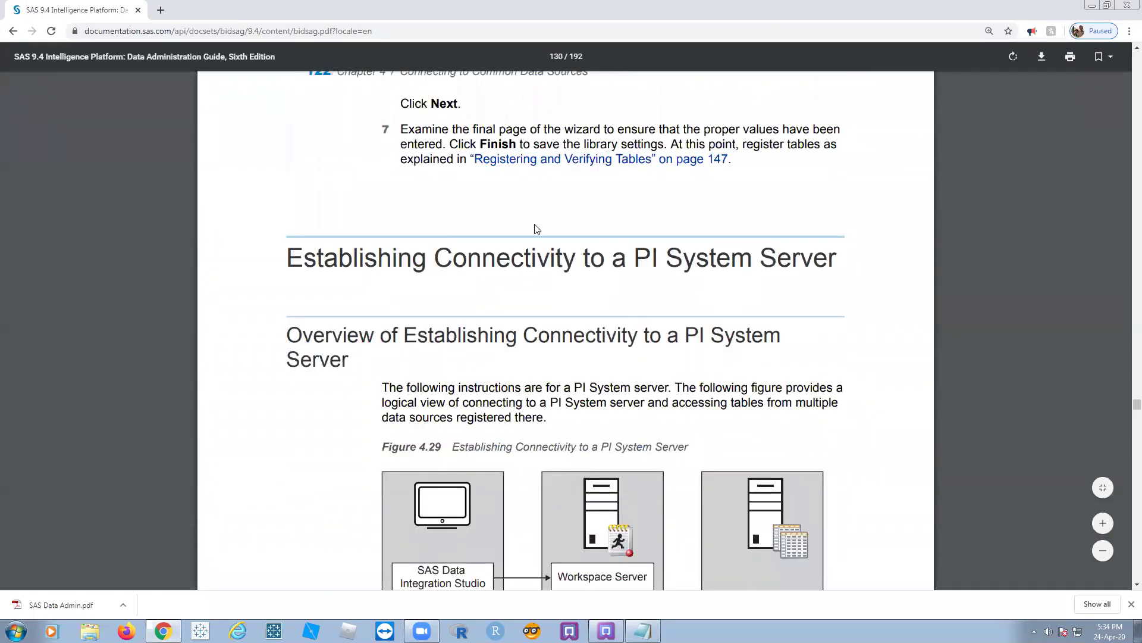
scroll(720, 243, "down", 15)
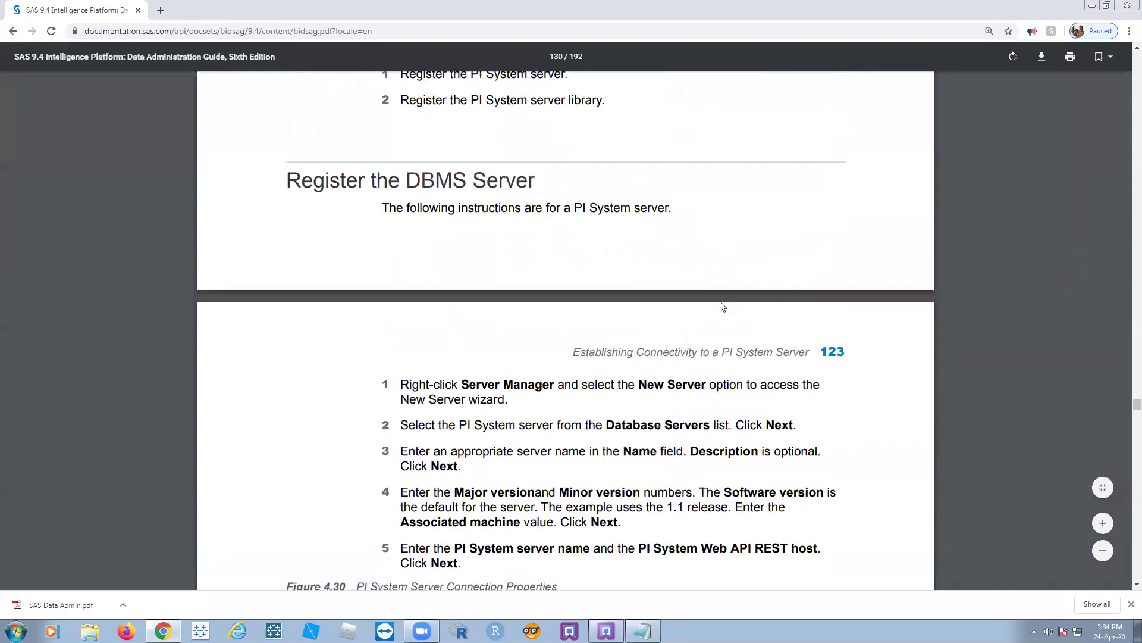
Step: Return to the guide's table of contents at the Chapter 4 entries
left_click_drag(1136, 410, 1124, 52)
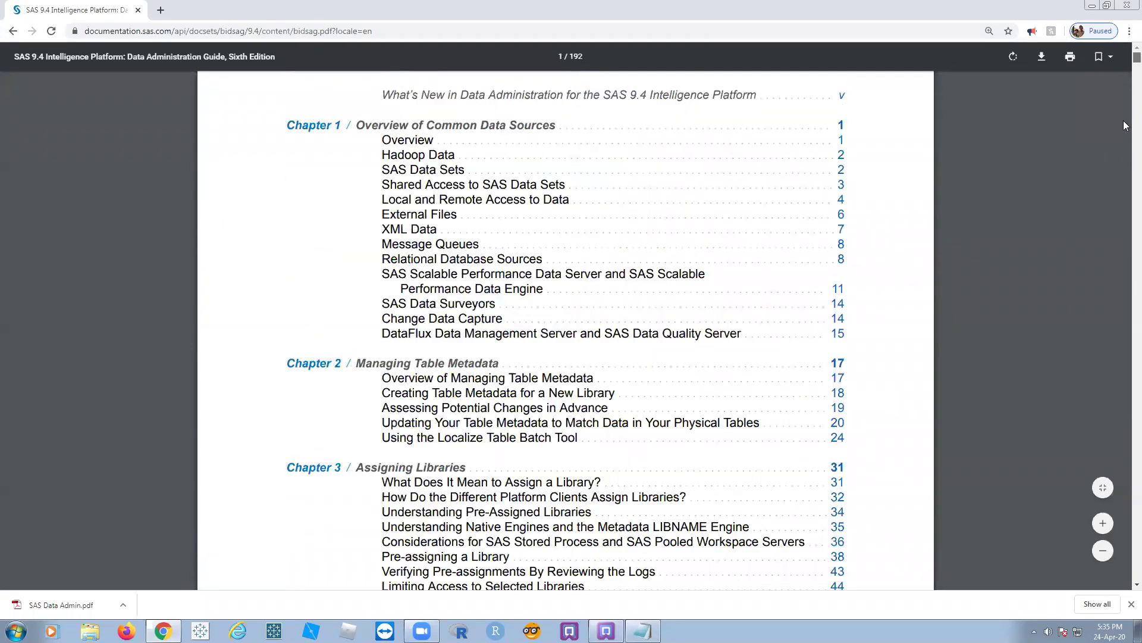
scroll(1123, 122, "down", 15)
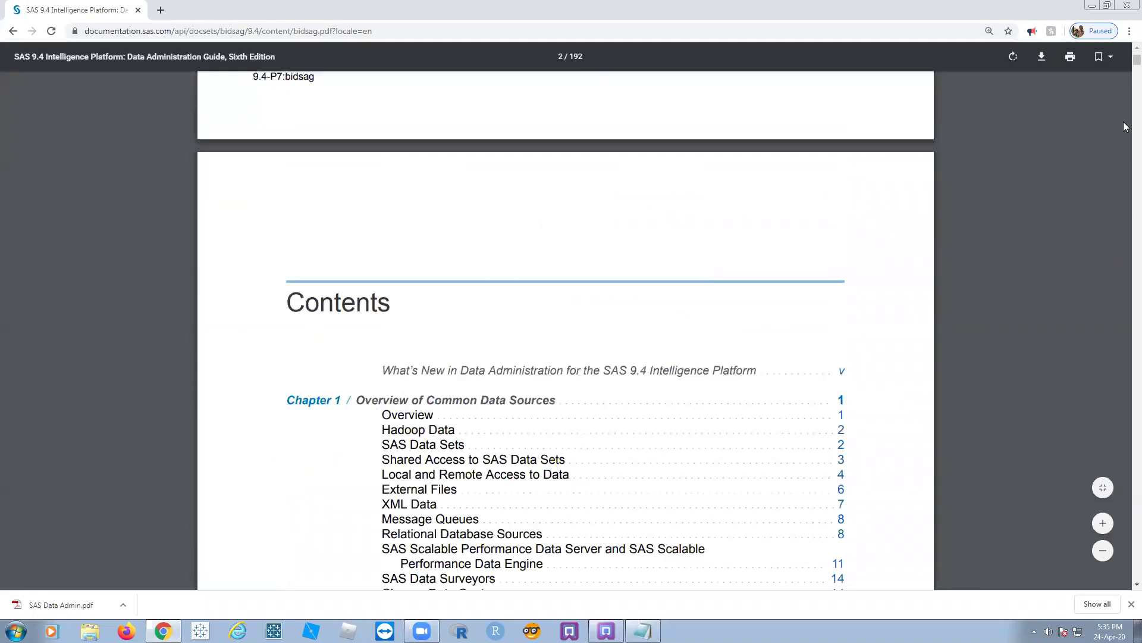
scroll(1123, 123, "down", 8)
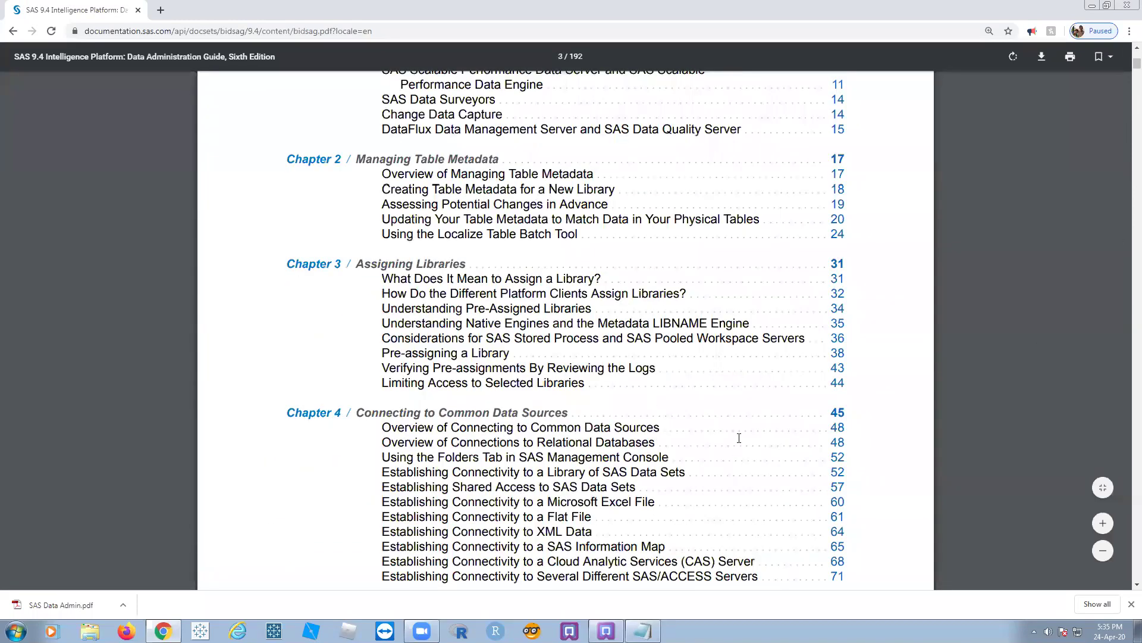
scroll(739, 438, "down", 2)
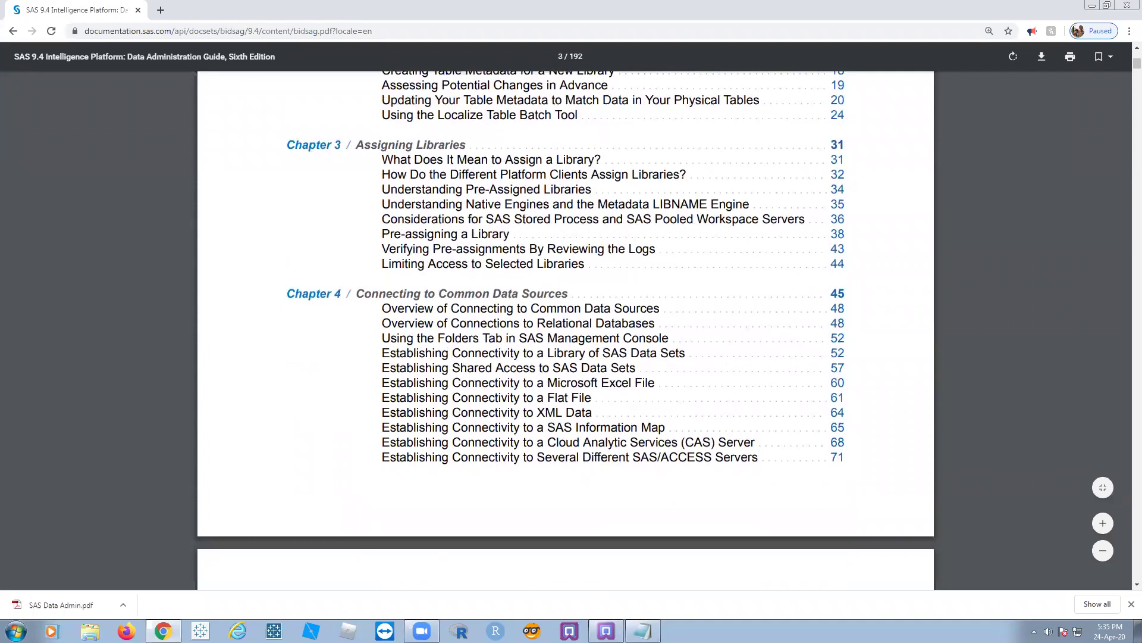
Step: Check the "DI Studio Tasks new" notes in Notepad for the Excel, Access, Oracle and XML source requirements, and return to the guide in Chrome
left_click(606, 630)
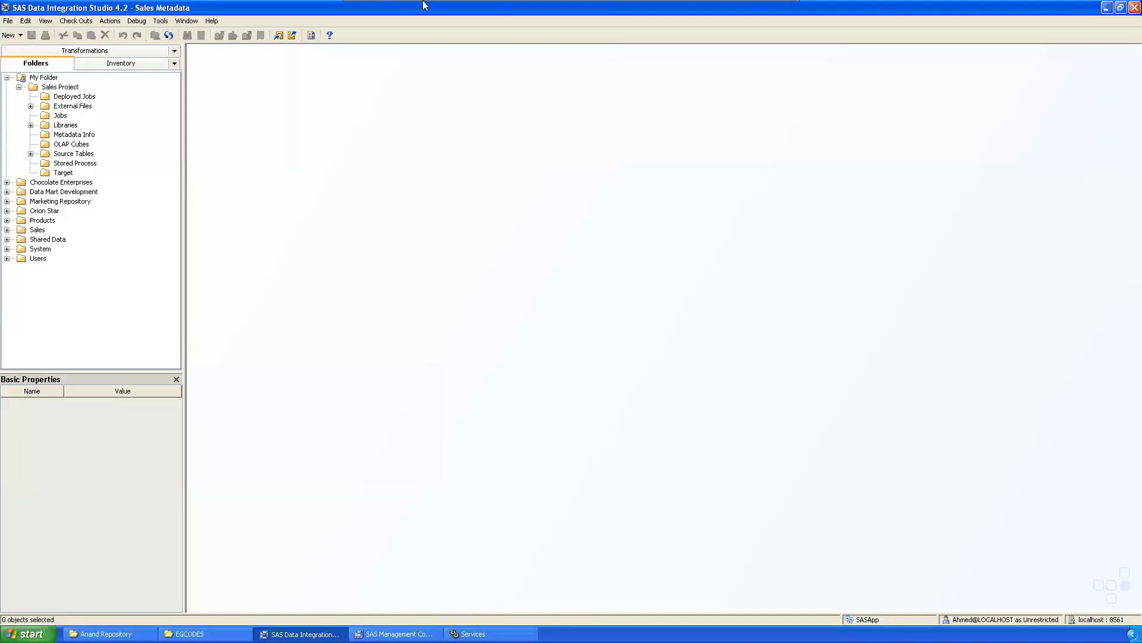
mouse_move(423, 3)
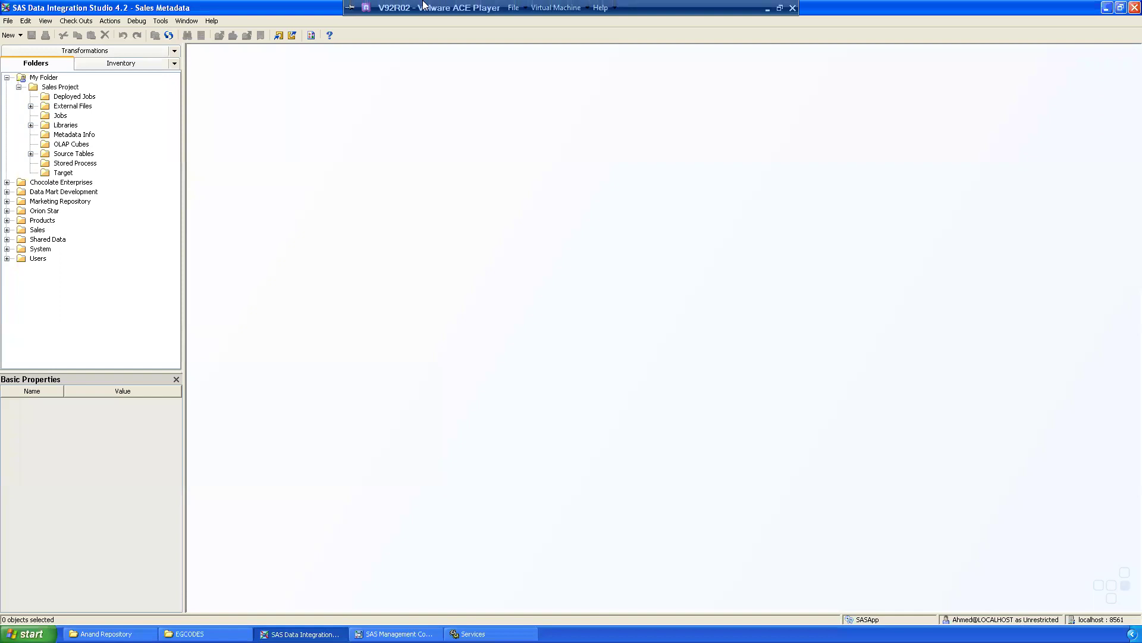
left_click(766, 8)
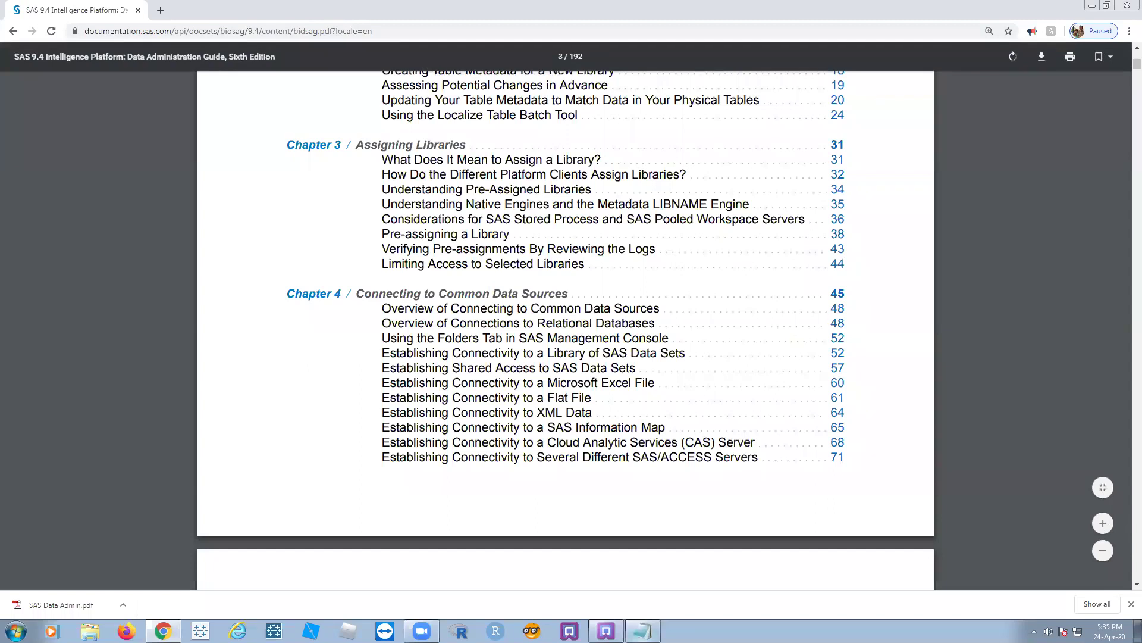
left_click(642, 631)
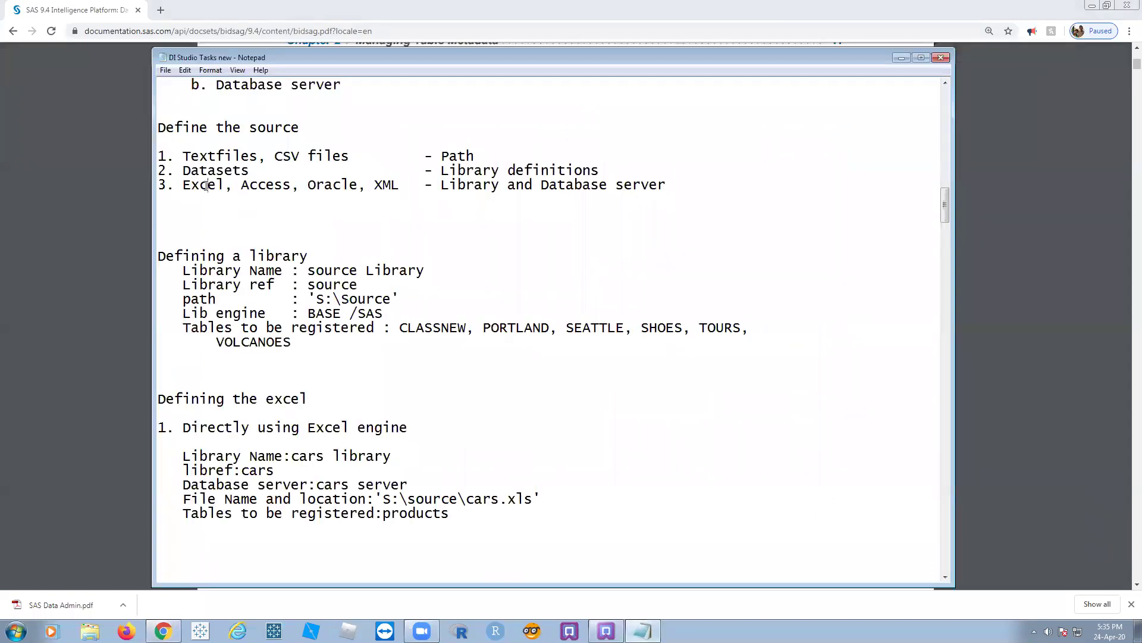
left_click(324, 186)
left_click(1066, 276)
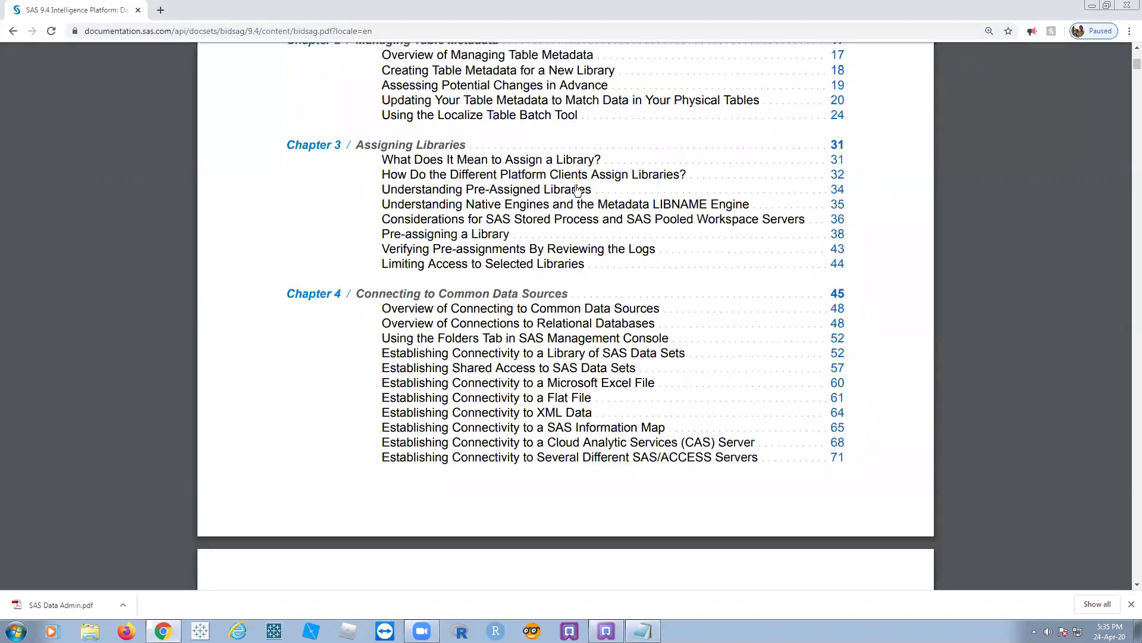
Step: Examine the guide's contents for the Chapter 4 database connectivity topics and the Chapter 5 data storage topics
scroll(539, 208, "down", 4)
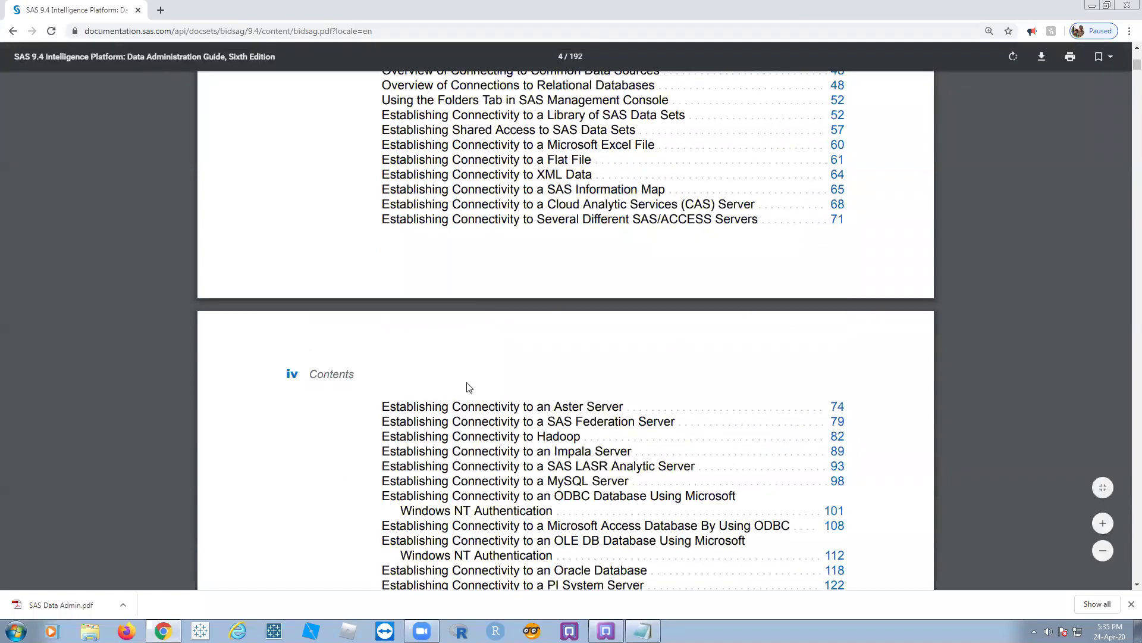
scroll(467, 387, "down", 4)
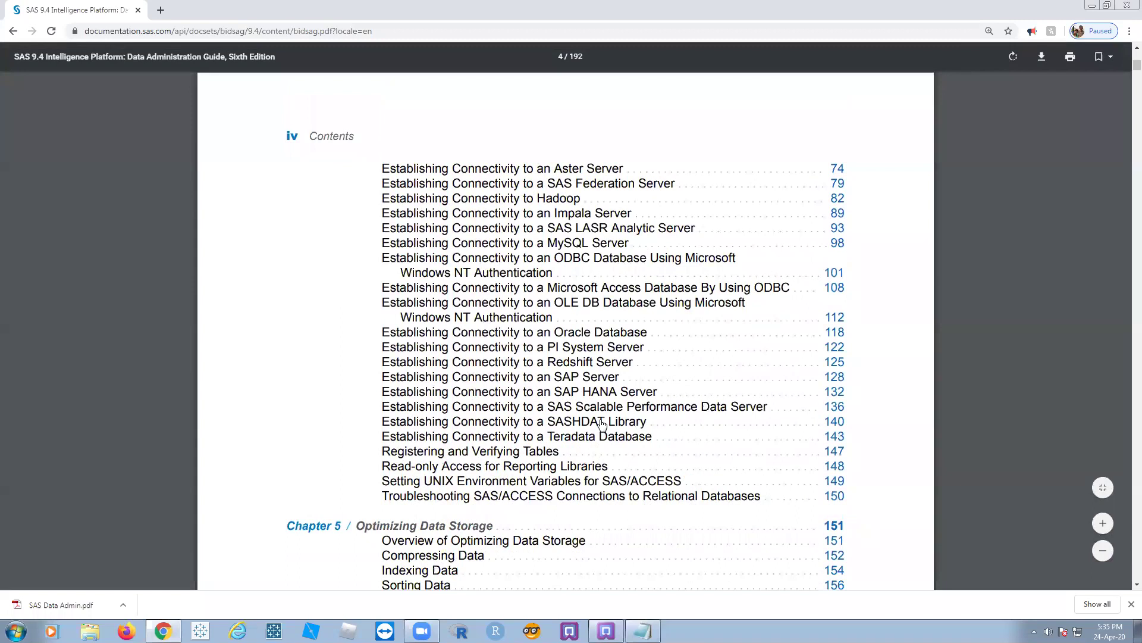
scroll(601, 424, "up", 1)
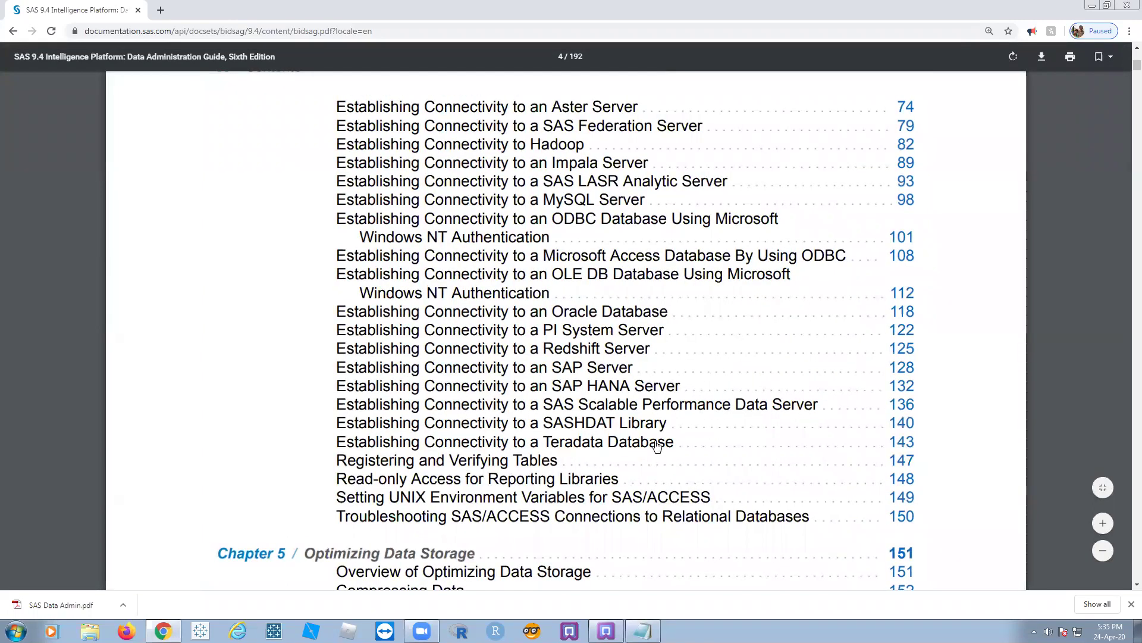
scroll(587, 412, "down", 1)
scroll(587, 412, "down", 20)
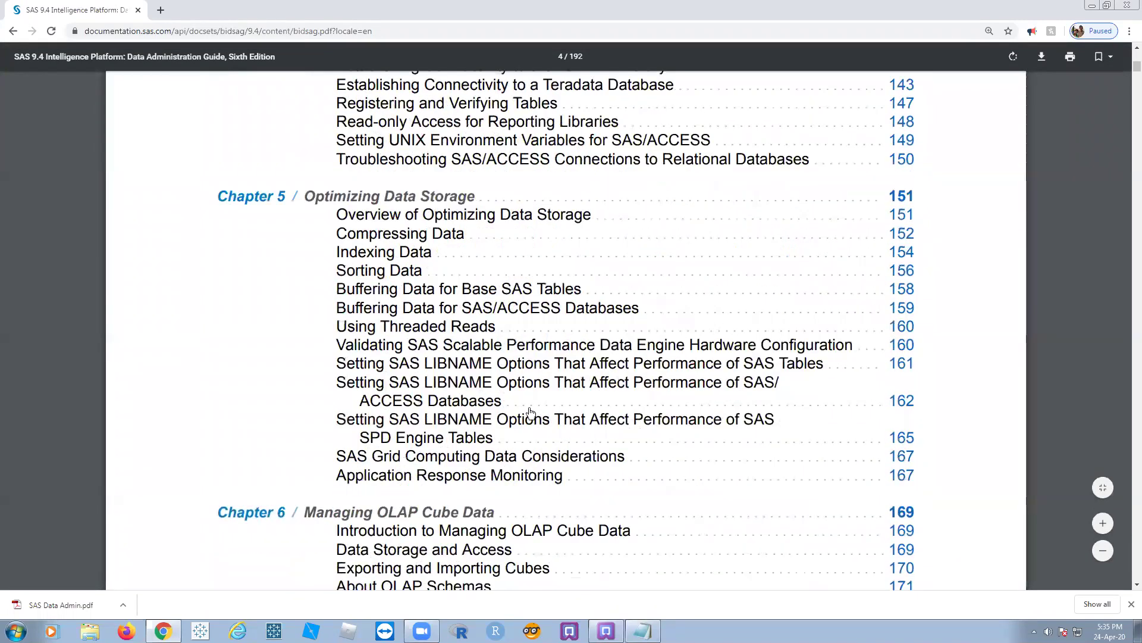
scroll(532, 404, "down", 5)
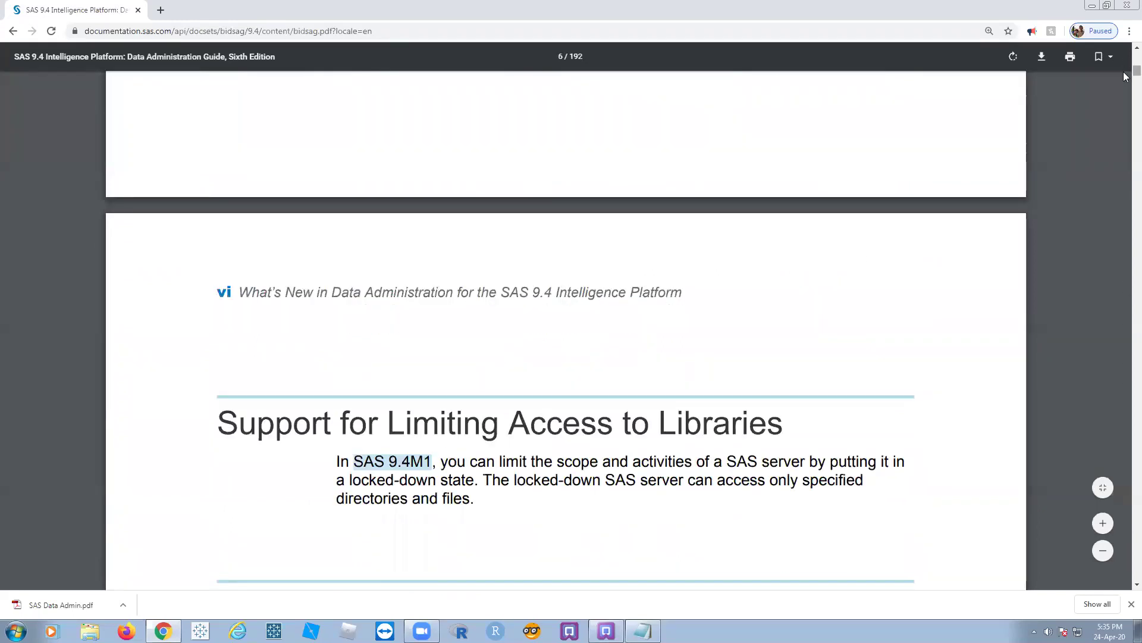
left_click_drag(1137, 72, 1126, 67)
scroll(540, 335, "down", 5)
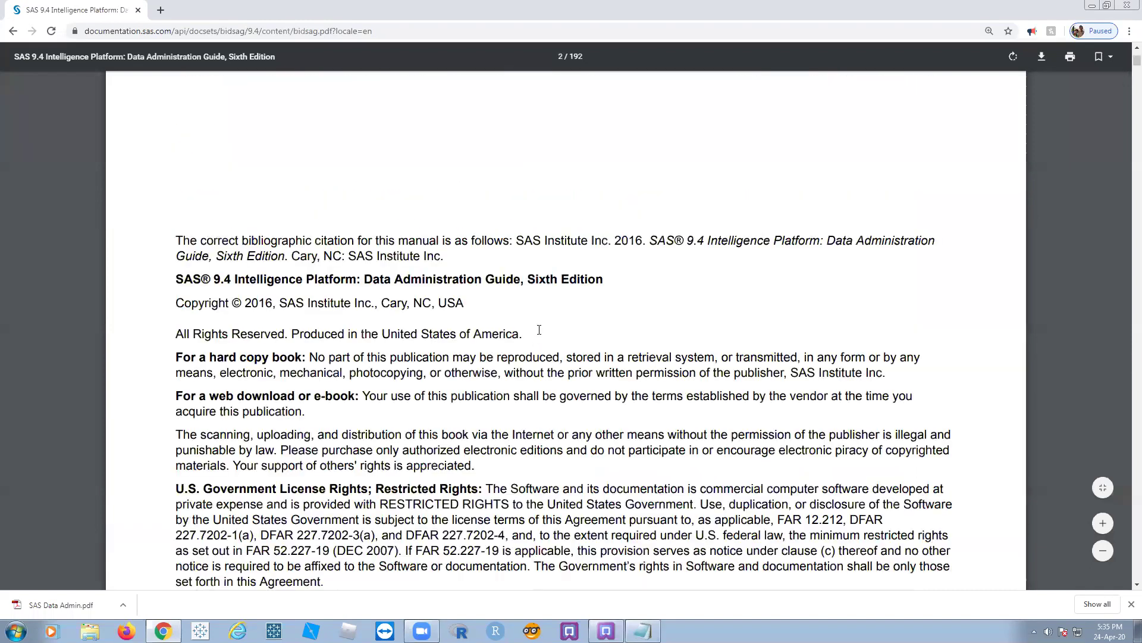
scroll(540, 335, "down", 15)
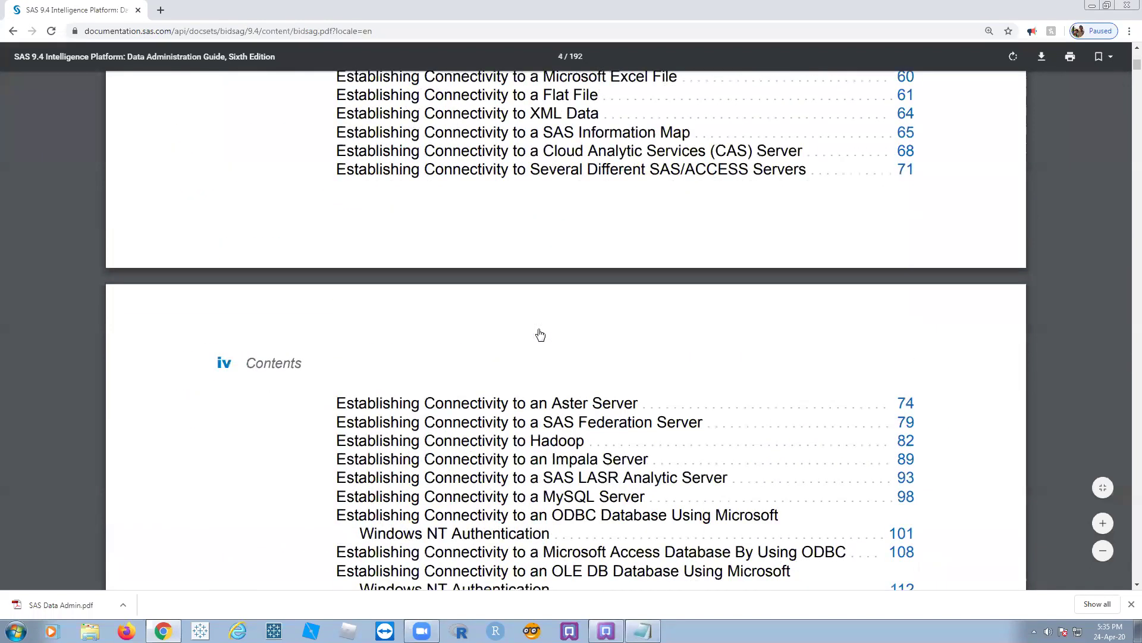
scroll(762, 71, "down", 8)
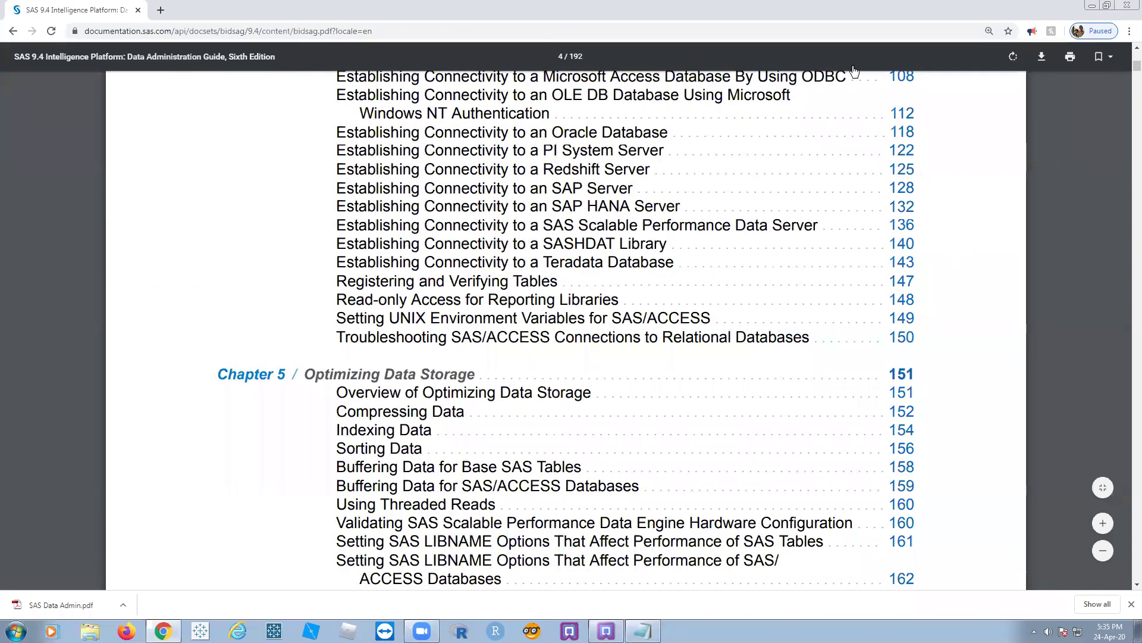
Step: Switch to the "DI Studio Tasks new" notes in Notepad to view the details for defining the Excel source
left_click(593, 622)
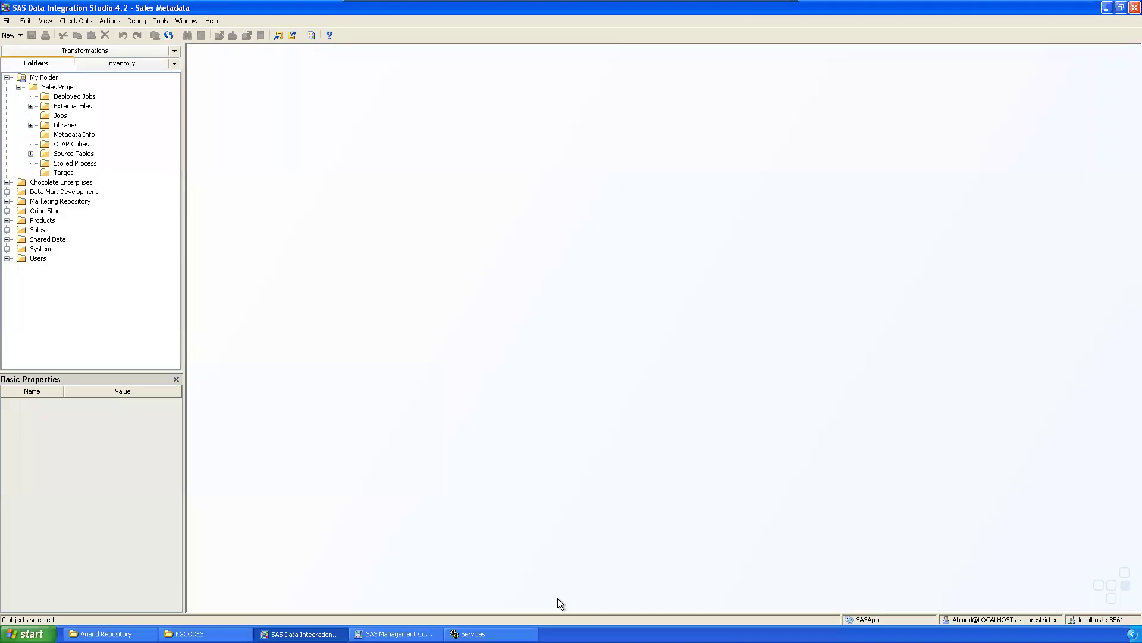
left_click(768, 9)
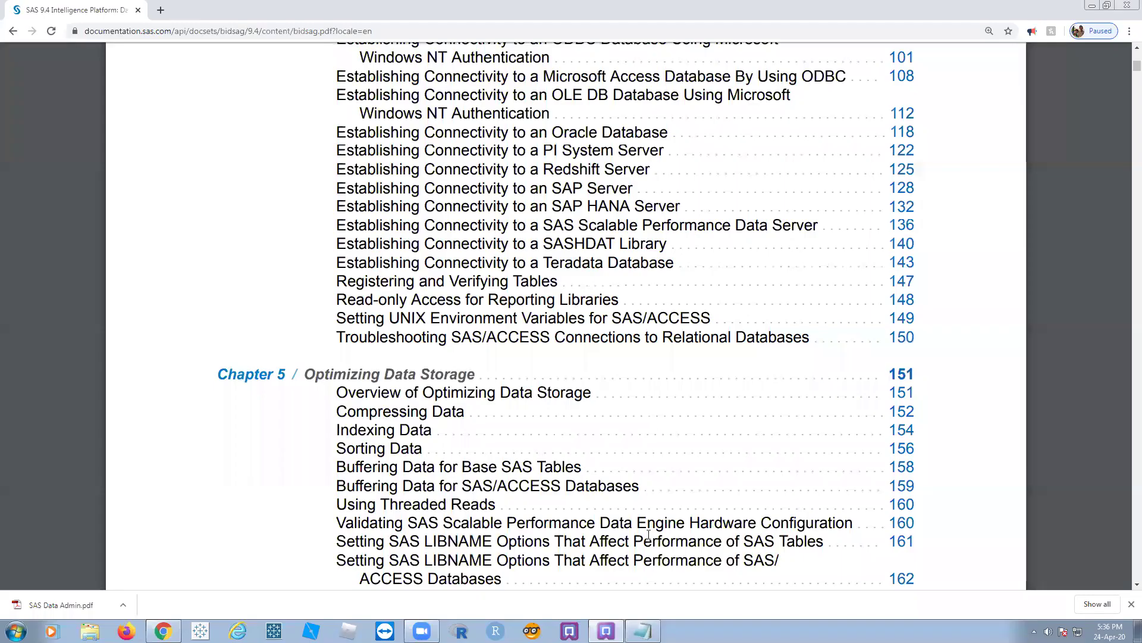
left_click(606, 629)
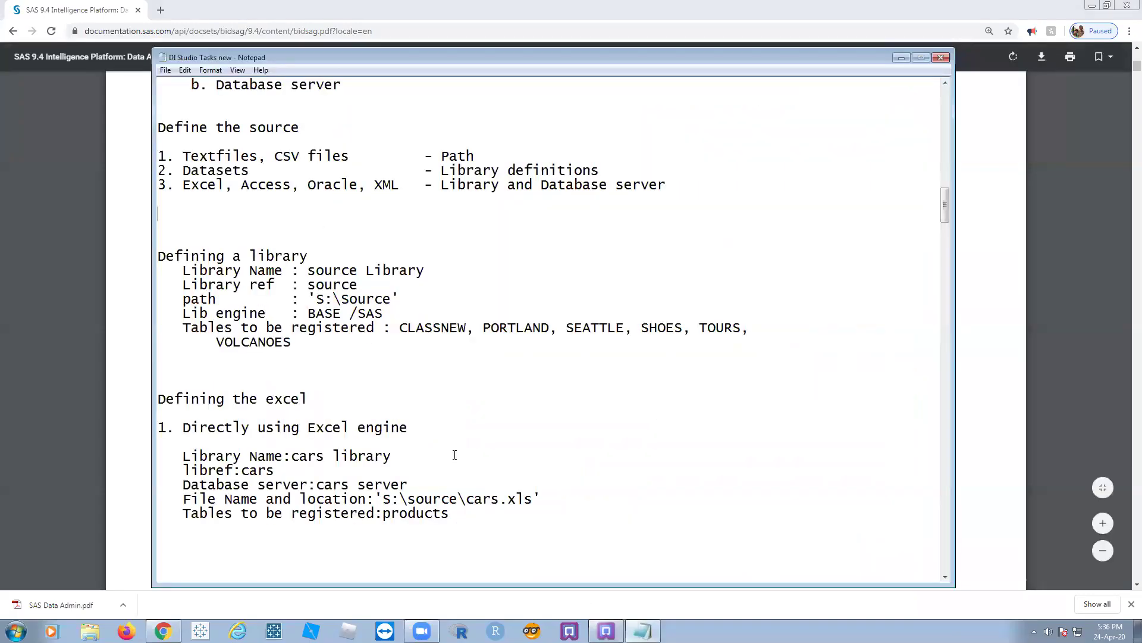
Step: Review the notes on defining the Excel source alongside the library and database server requirement for Excel, Access, Oracle and XML sources
left_click_drag(159, 400, 310, 398)
left_click(407, 384)
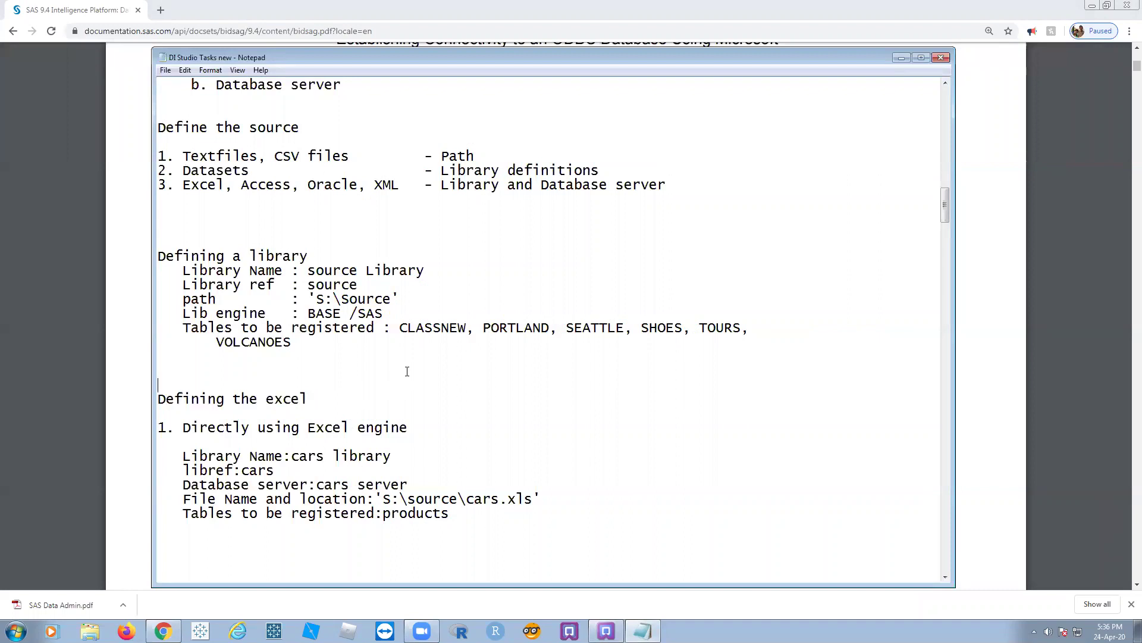
scroll(407, 371, "down", 4)
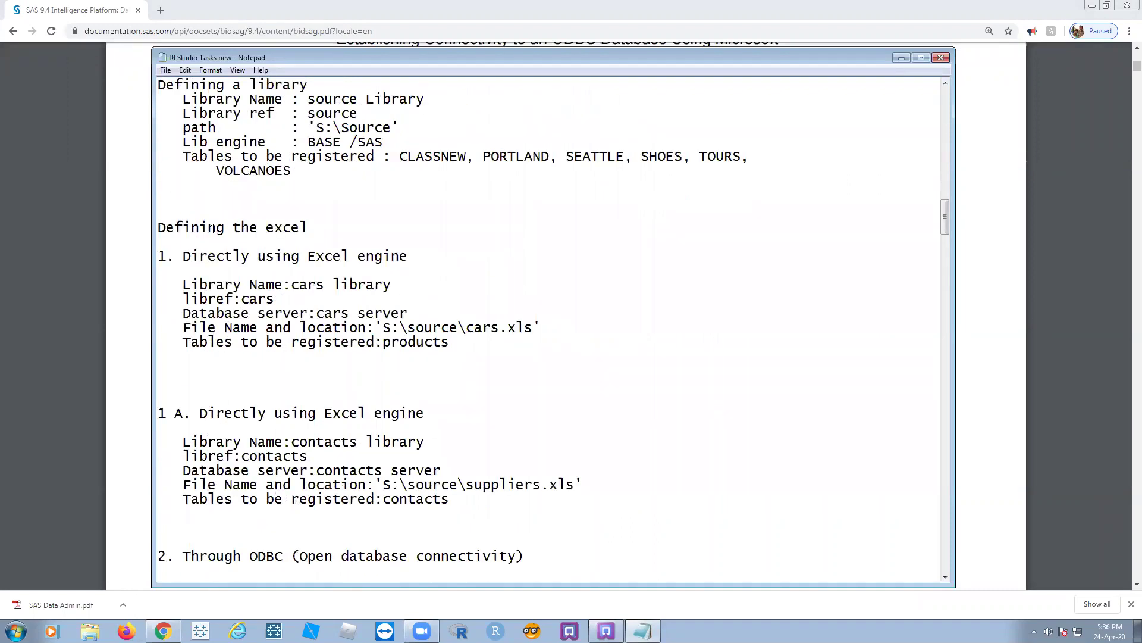
left_click(421, 262)
scroll(421, 262, "up", 5)
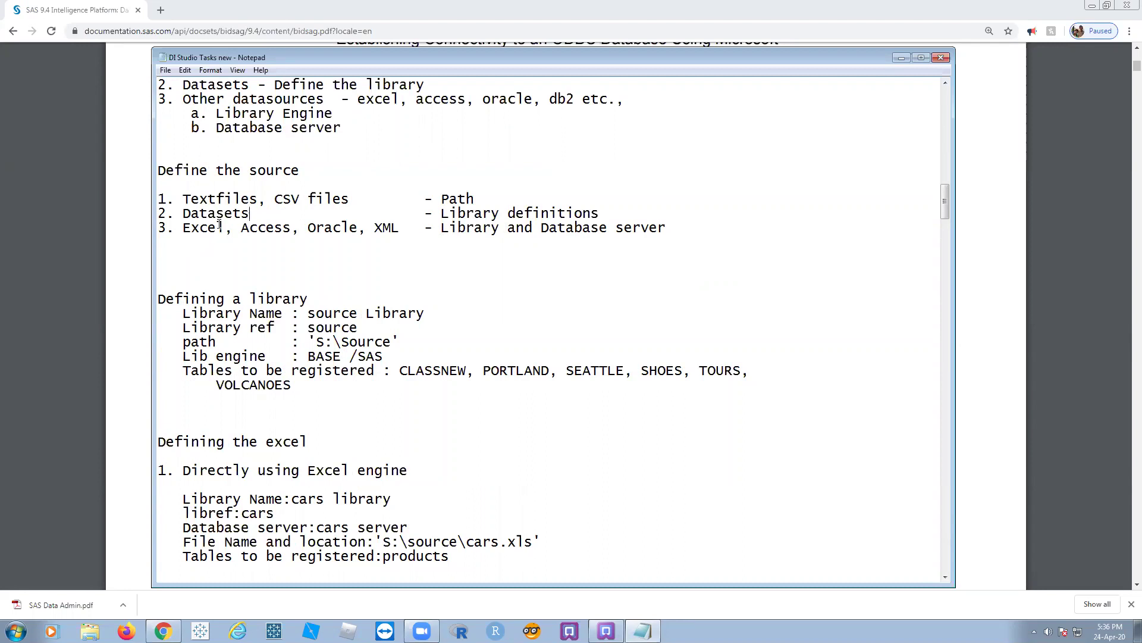
mouse_move(438, 232)
left_mouse_down()
mouse_move(647, 230)
mouse_move(706, 253)
mouse_move(668, 229)
mouse_move(415, 231)
left_mouse_up()
left_click(477, 282)
scroll(480, 282, "down", 4)
scroll(484, 280, "down", 2)
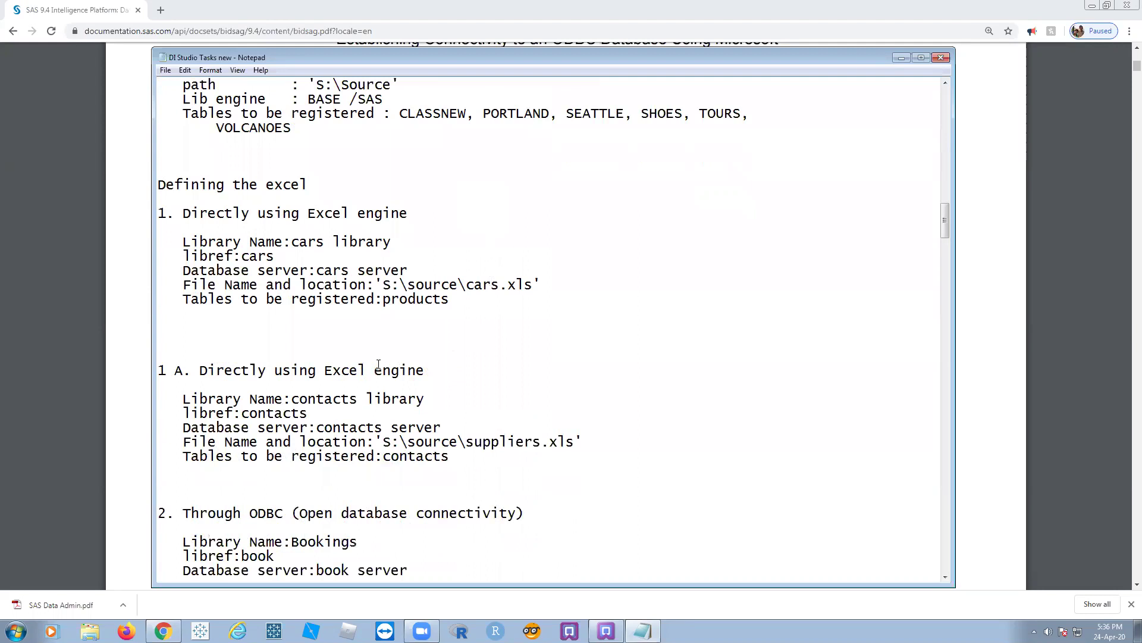
Step: Separate the library details from the database server details with a blank line after "libref:cars" in the first Excel engine definition
left_click_drag(169, 184, 307, 184)
left_click(329, 185)
left_click_drag(185, 242, 284, 241)
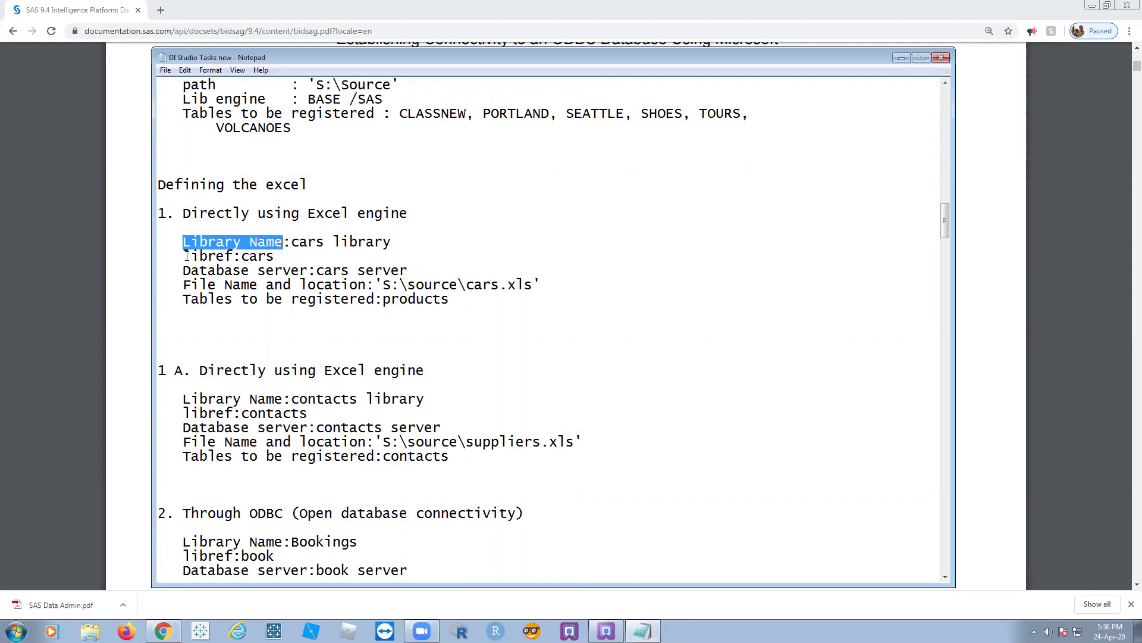
left_click_drag(184, 256, 271, 257)
left_click(284, 256)
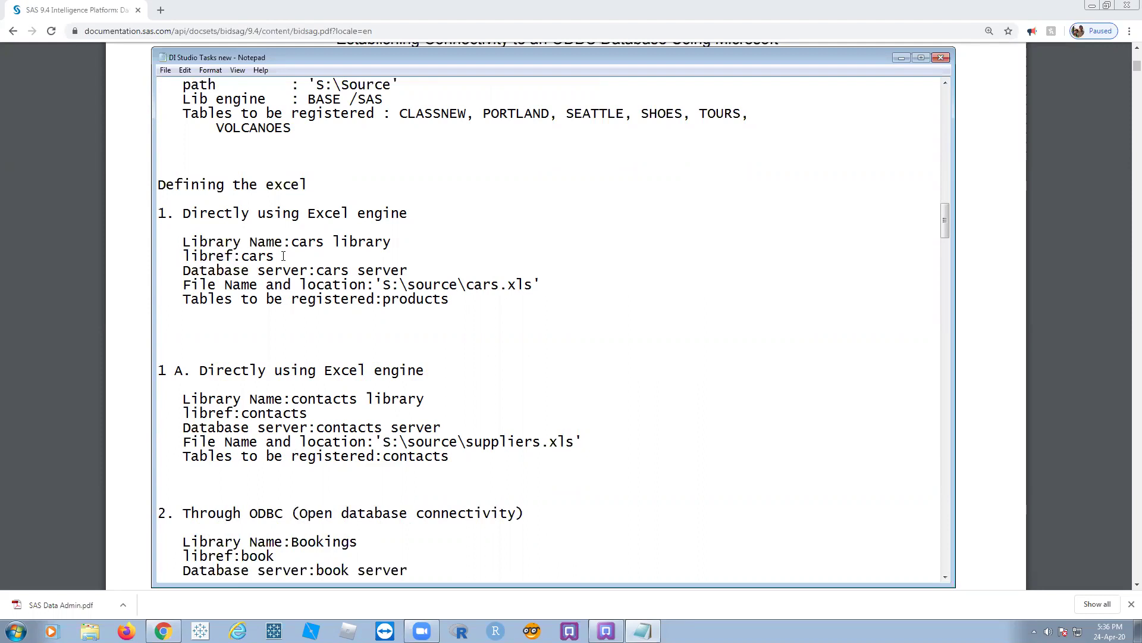
key("Return")
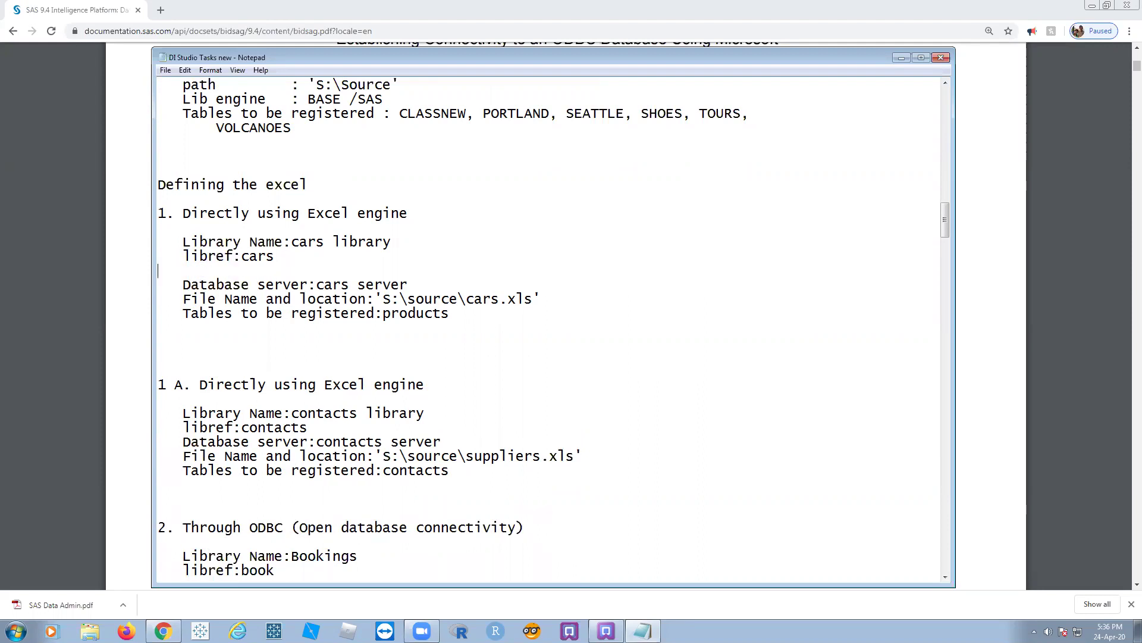
left_click_drag(187, 284, 308, 285)
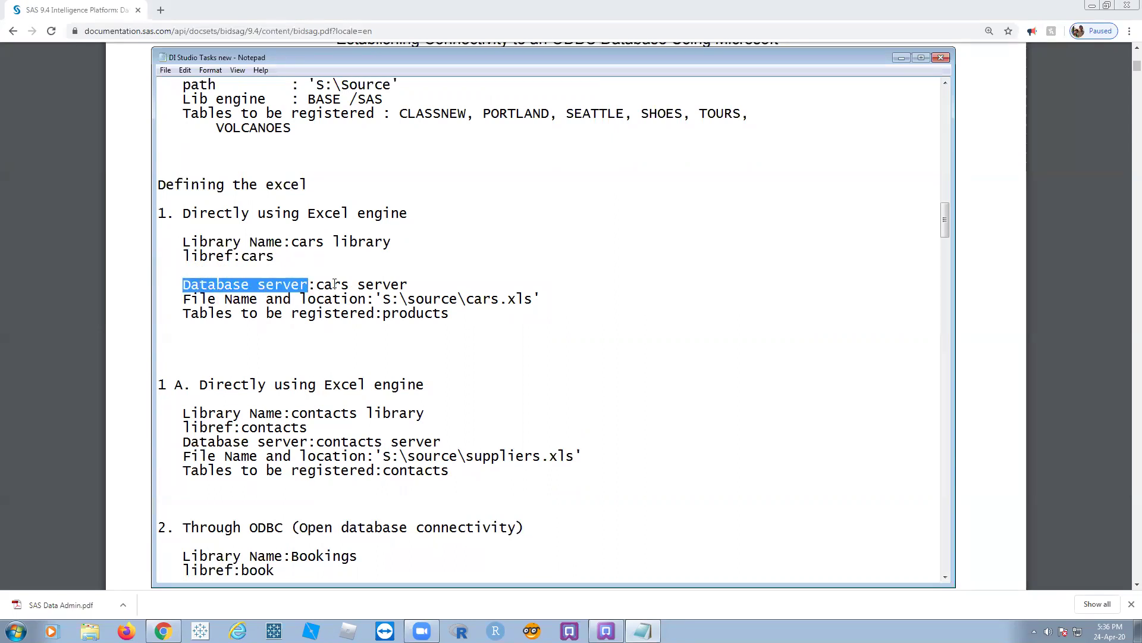
left_click(162, 300)
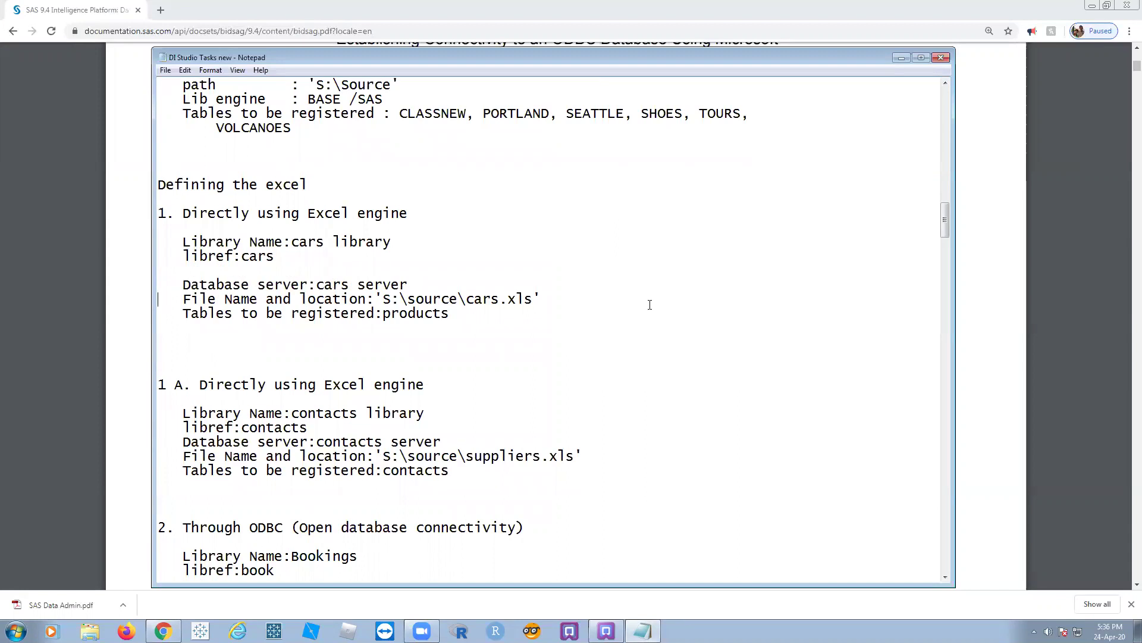